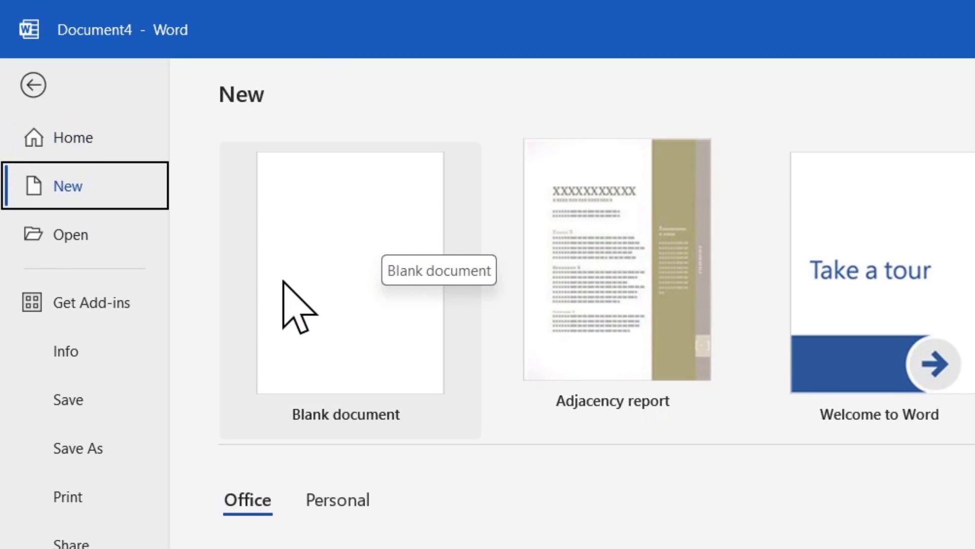
- Create a blank document and set its paper size to A4
click(300, 283)
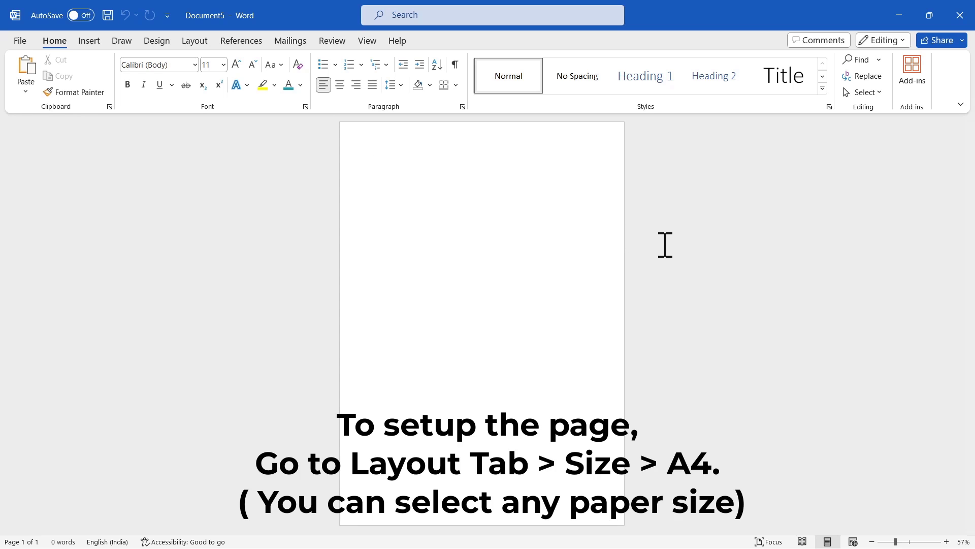
click(200, 44)
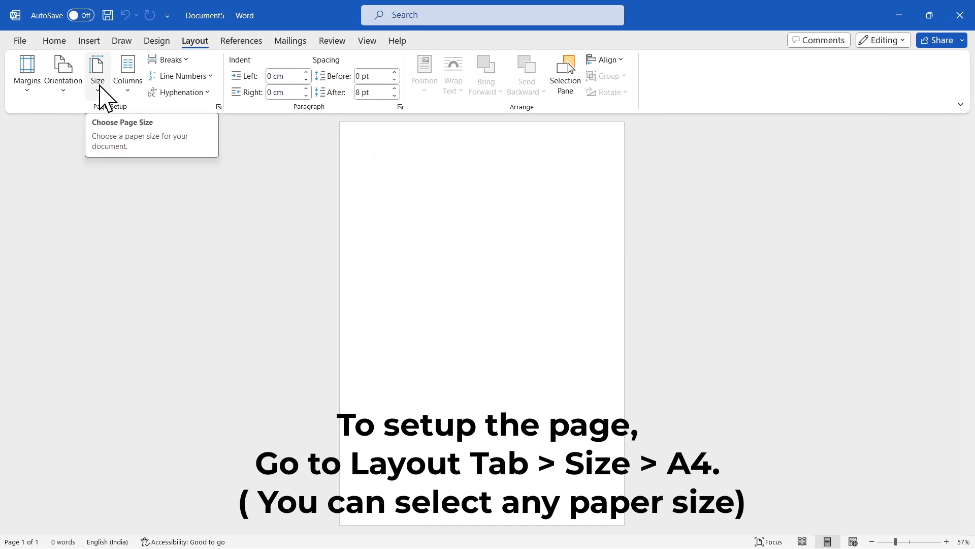
click(100, 87)
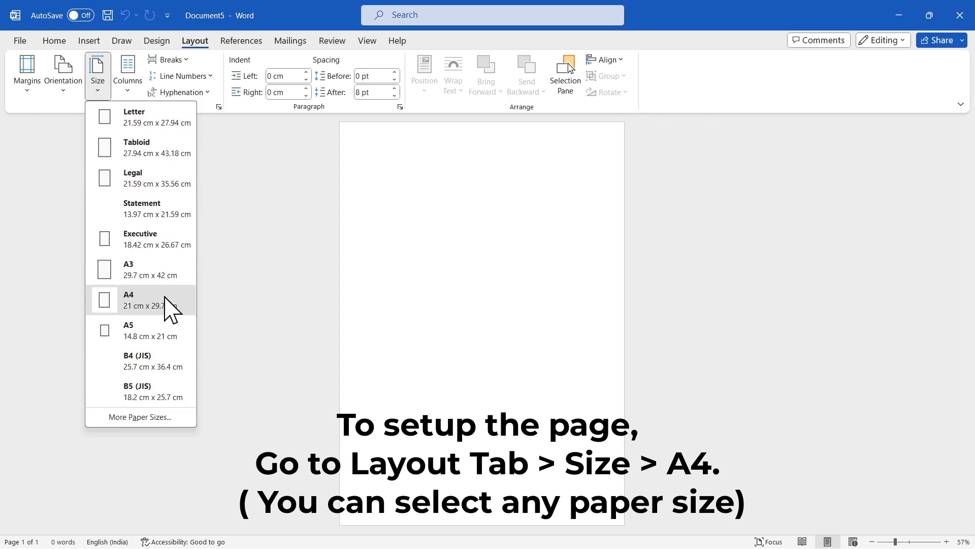
click(170, 308)
- Set custom page margins of 0.5 cm on all four sides for the whole document
click(27, 84)
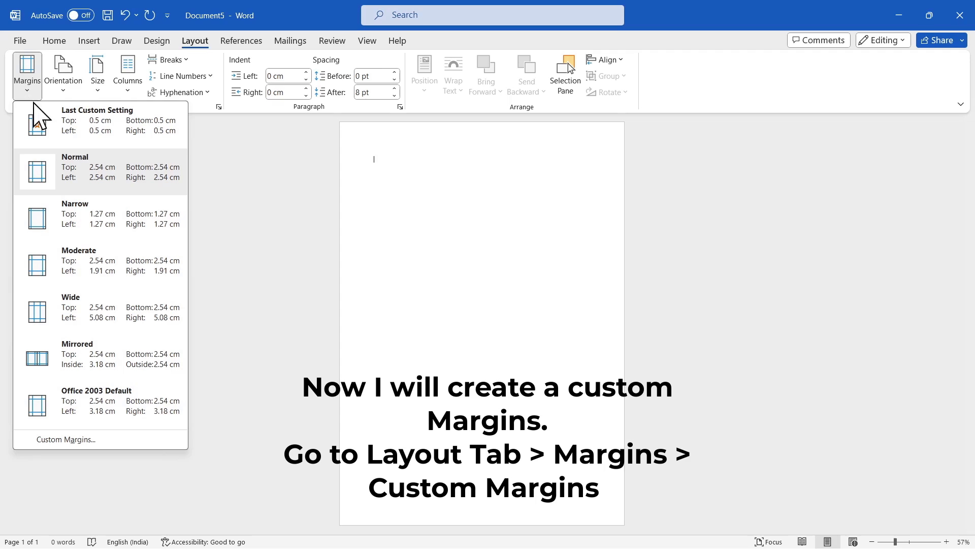
click(163, 438)
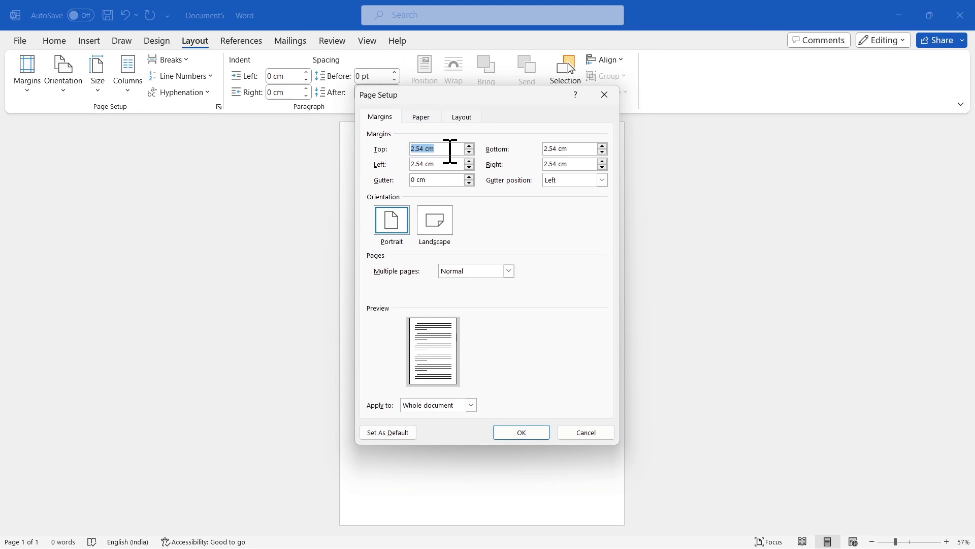
text(0.5CM)
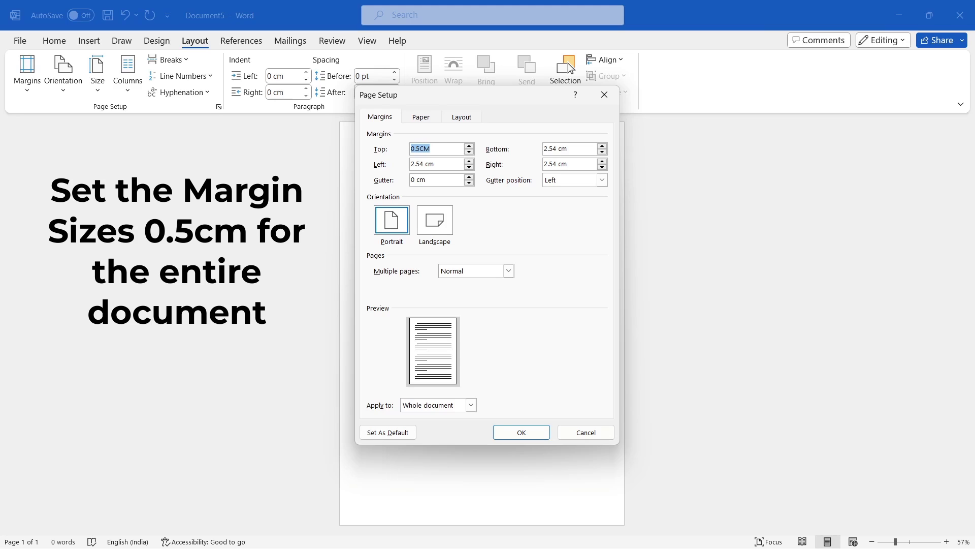
key(Tab)
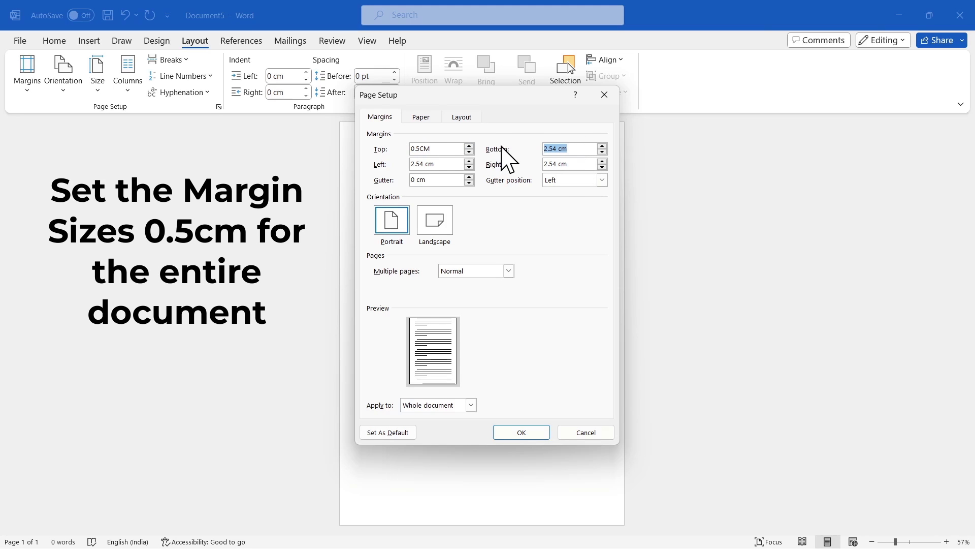
drag(425, 166, 364, 164)
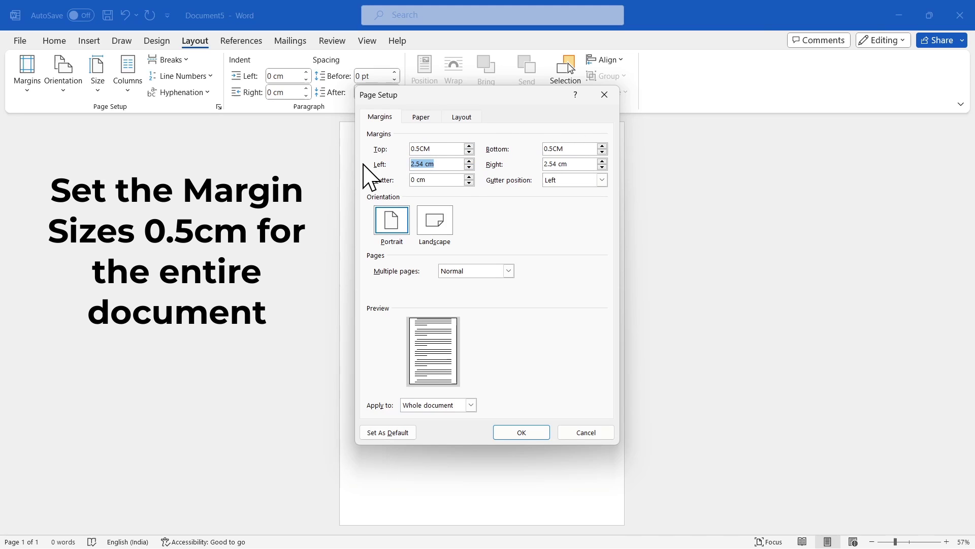
text(0.5CM)
key(Tab)
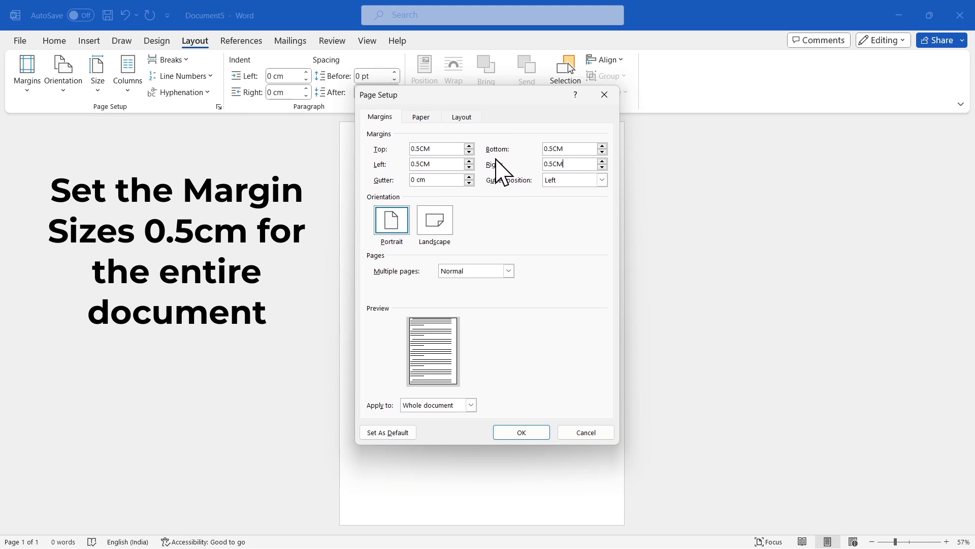
click(528, 433)
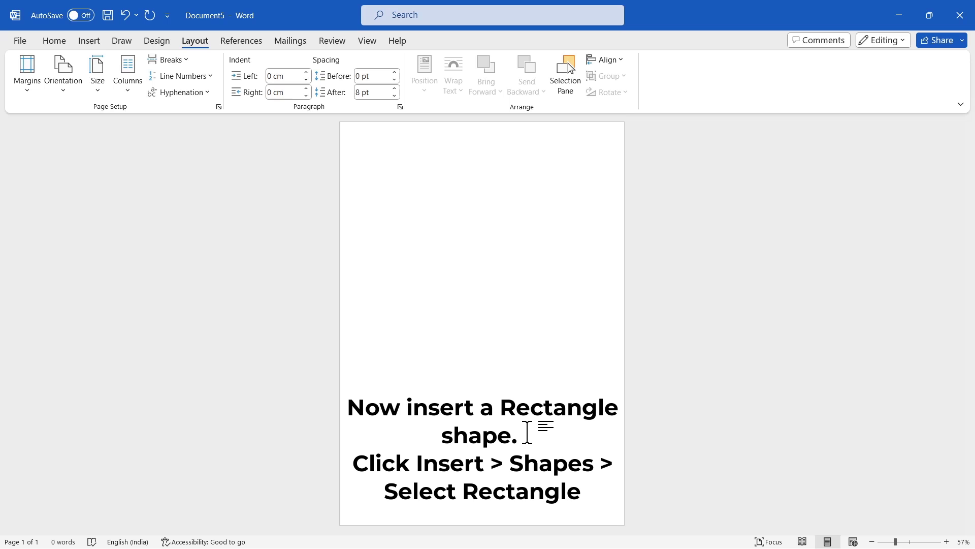
- Insert a rectangle about 5.1 cm high and 21.2 cm wide across the top edge of the page
click(90, 41)
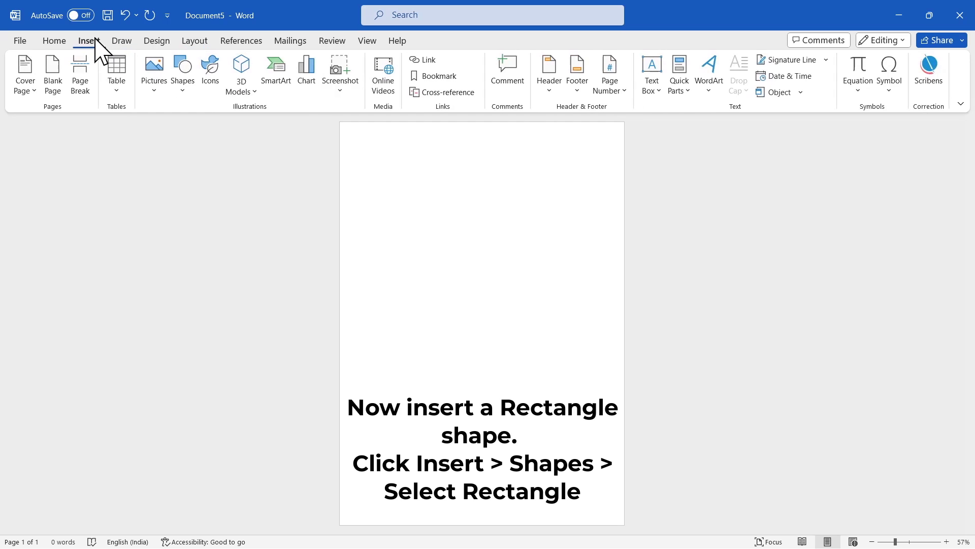
click(190, 95)
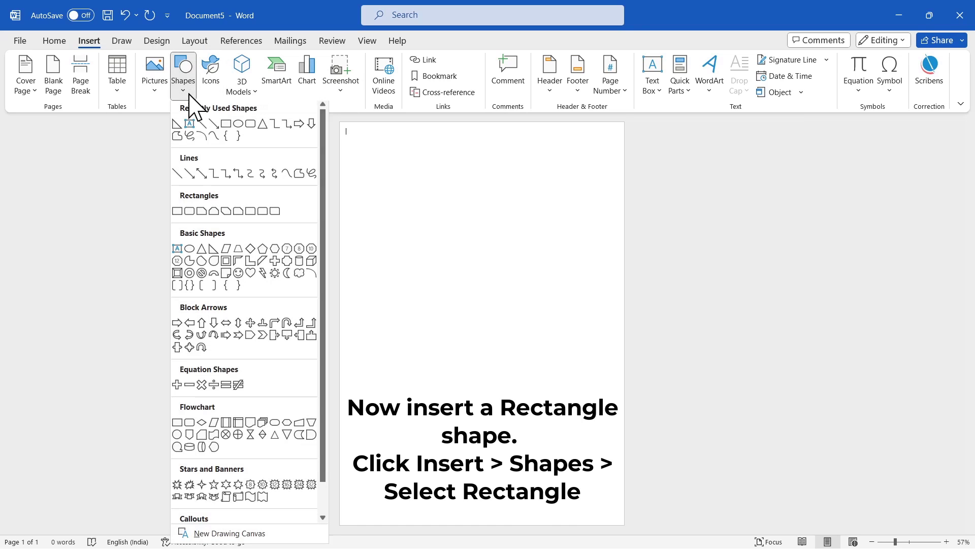
click(226, 126)
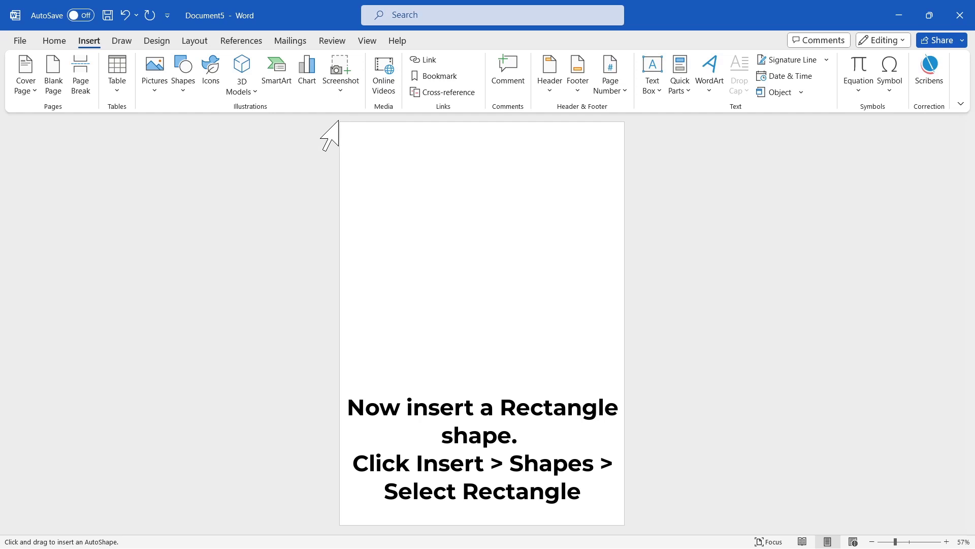
drag(342, 124, 624, 191)
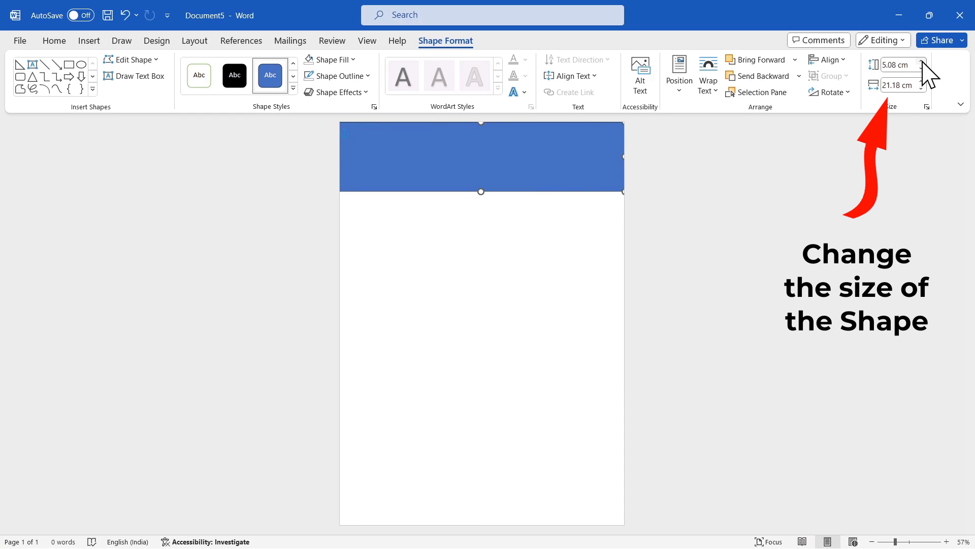
- Set the header rectangle's height to 5.5 cm
click(922, 62)
click(922, 61)
click(922, 61)
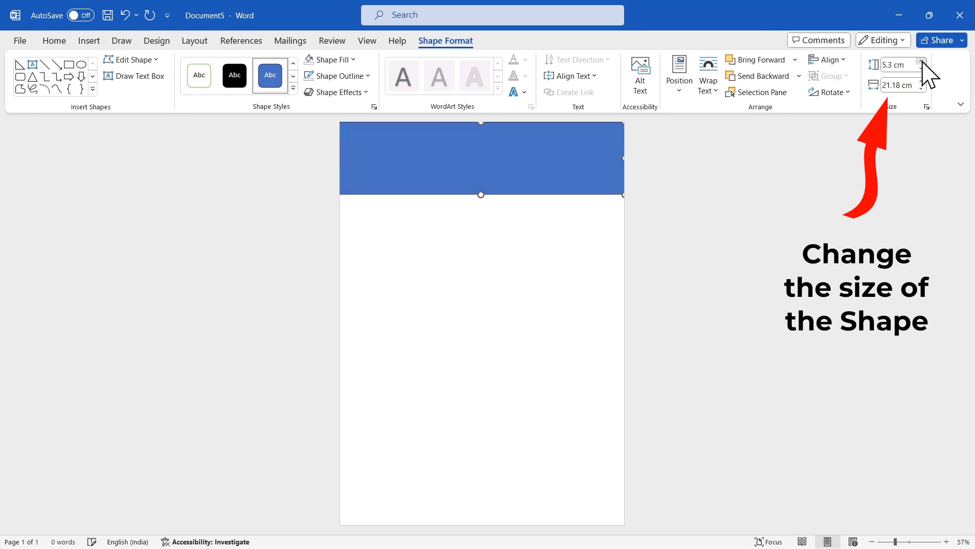
click(922, 61)
click(922, 62)
click(922, 68)
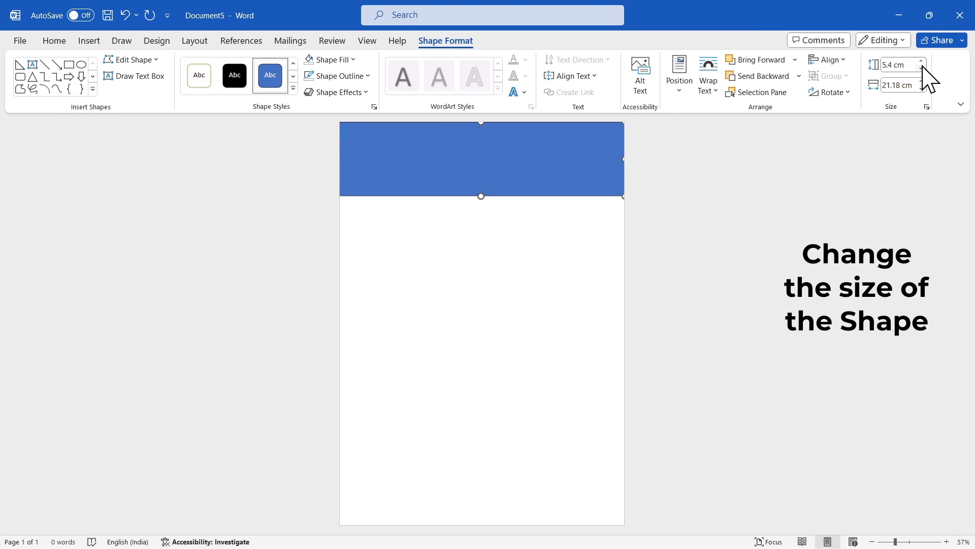
click(922, 61)
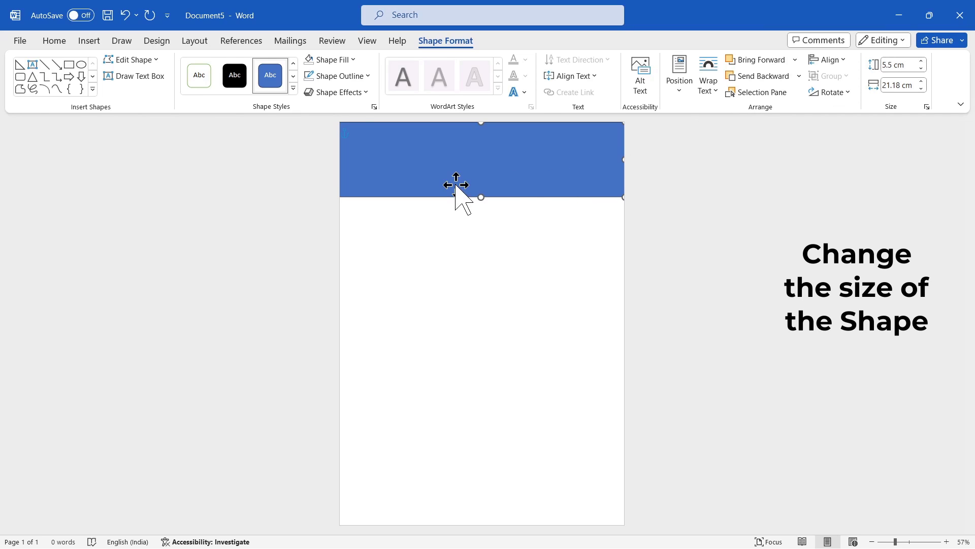
- Give the header rectangle a linear gradient fill and remove the two middle gradient stops
right_click(530, 161)
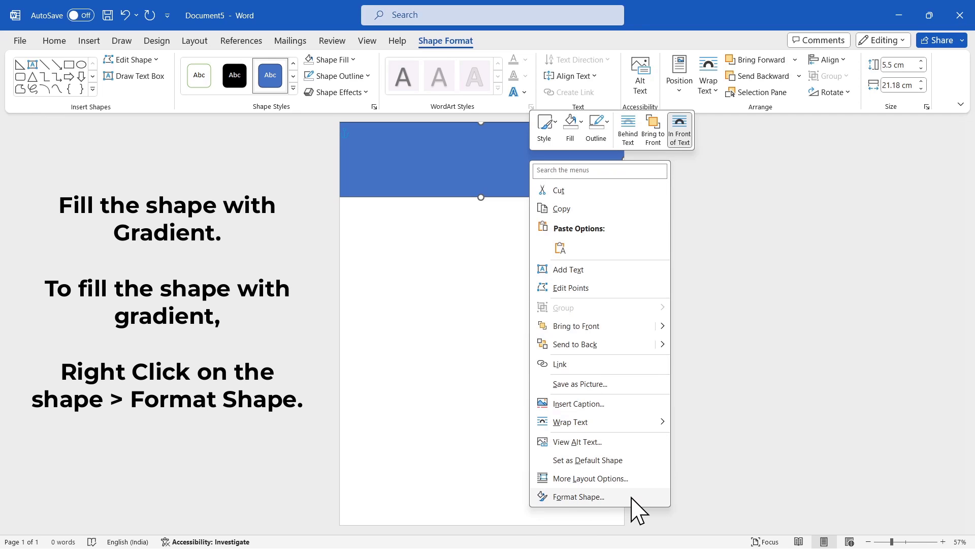
click(620, 497)
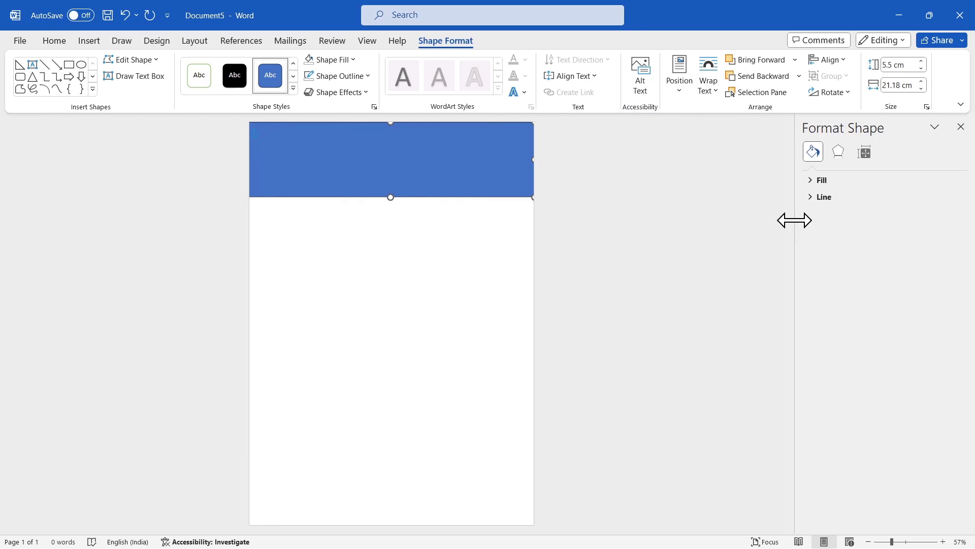
click(813, 181)
click(822, 230)
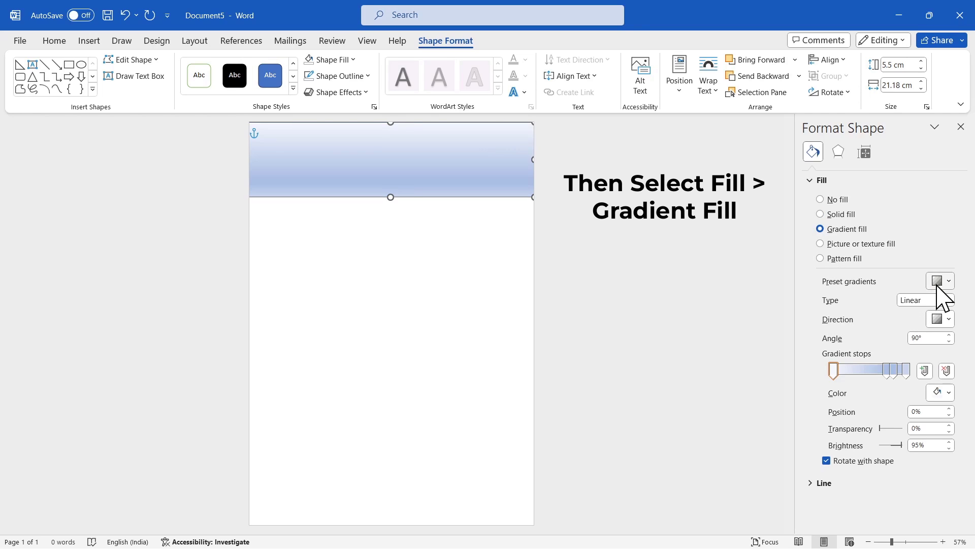
drag(885, 371, 889, 383)
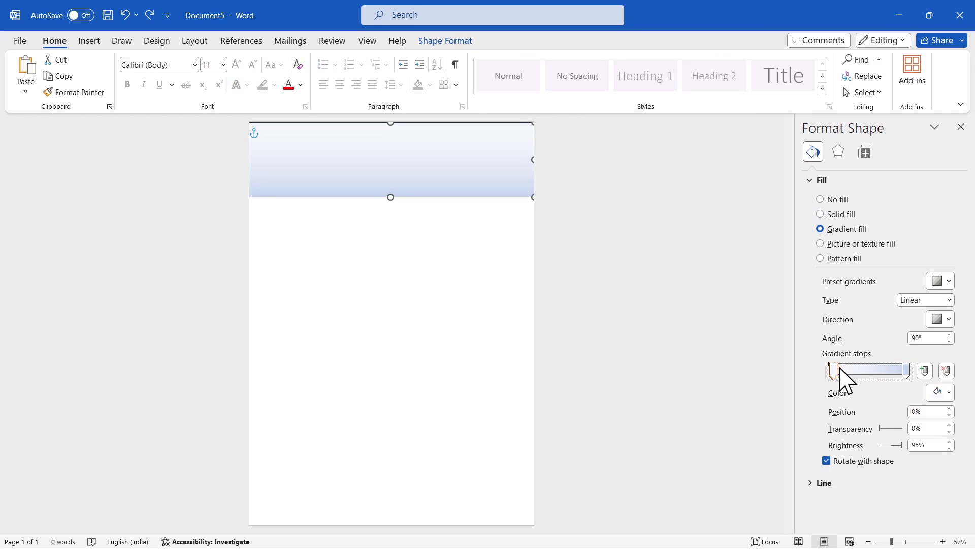
- Color the rectangle's first gradient stop dark gray and its last stop near-black, with the last stop positioned at 95%
click(948, 393)
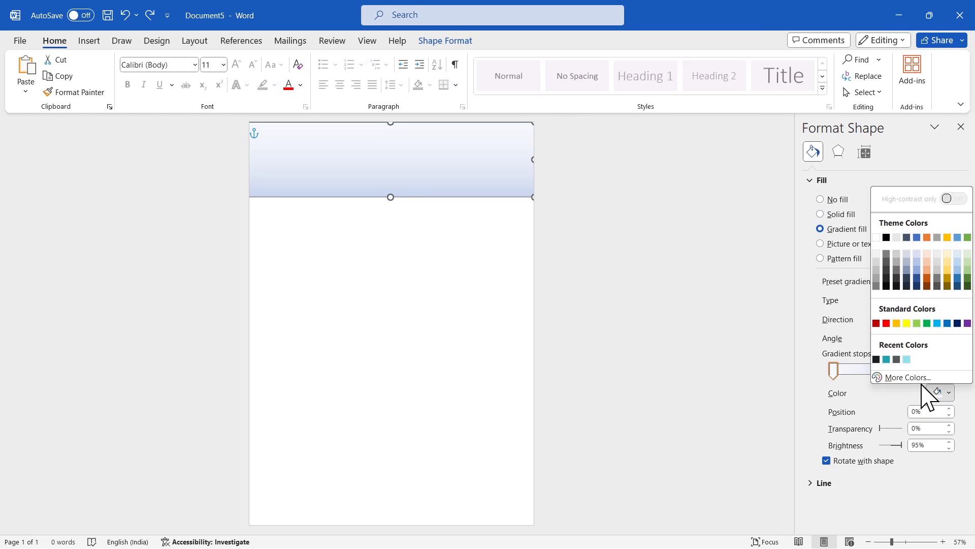
click(897, 359)
click(907, 373)
click(946, 393)
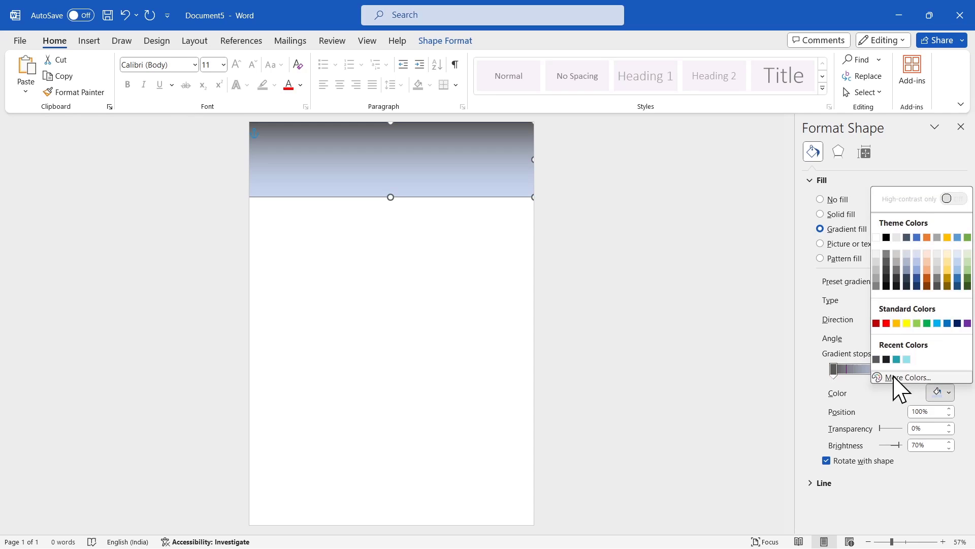
click(886, 360)
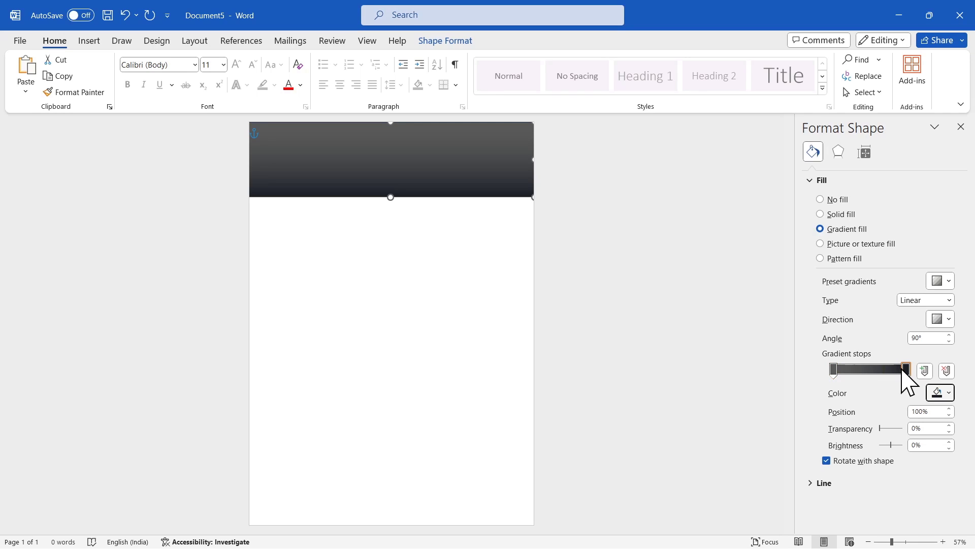
drag(906, 374, 902, 374)
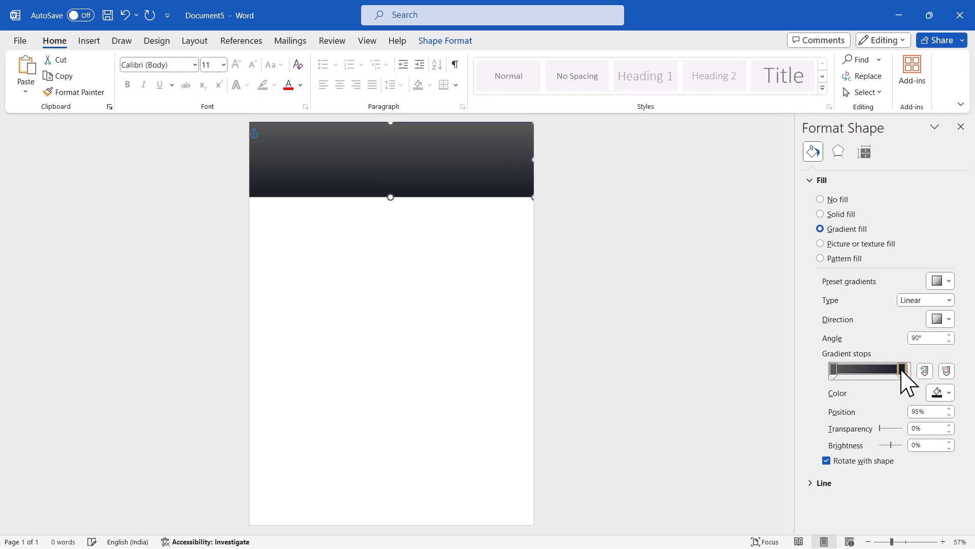
click(960, 127)
click(801, 281)
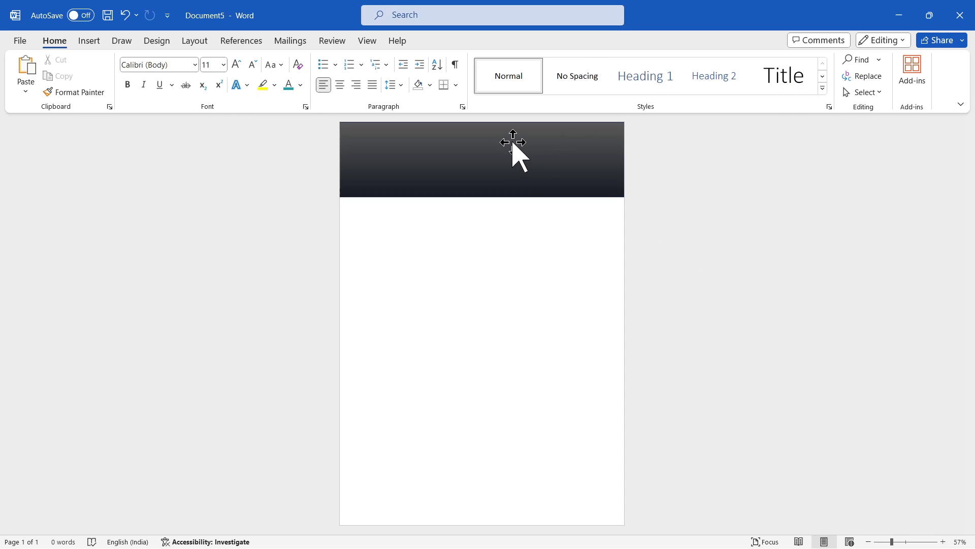
- Remove the outline from the header rectangle
click(512, 148)
click(446, 41)
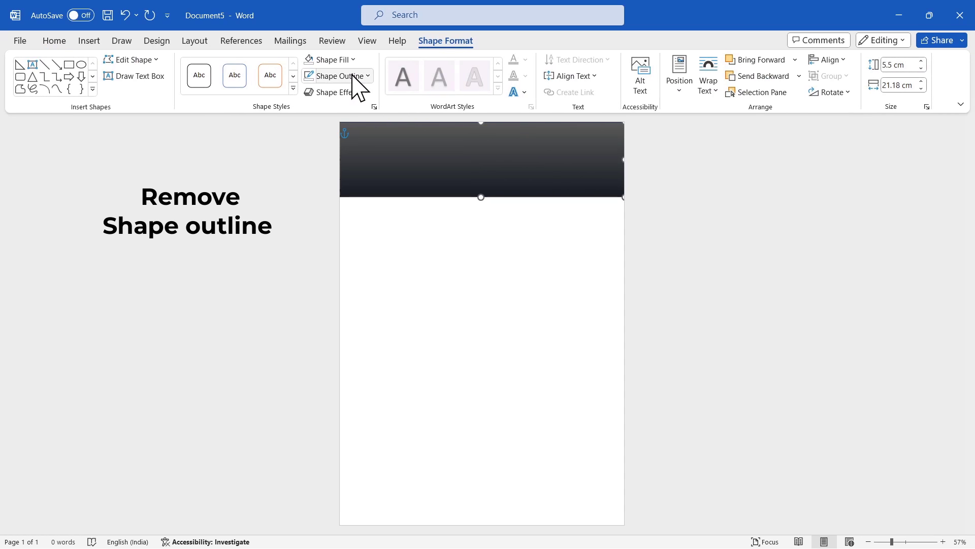
click(355, 76)
click(326, 277)
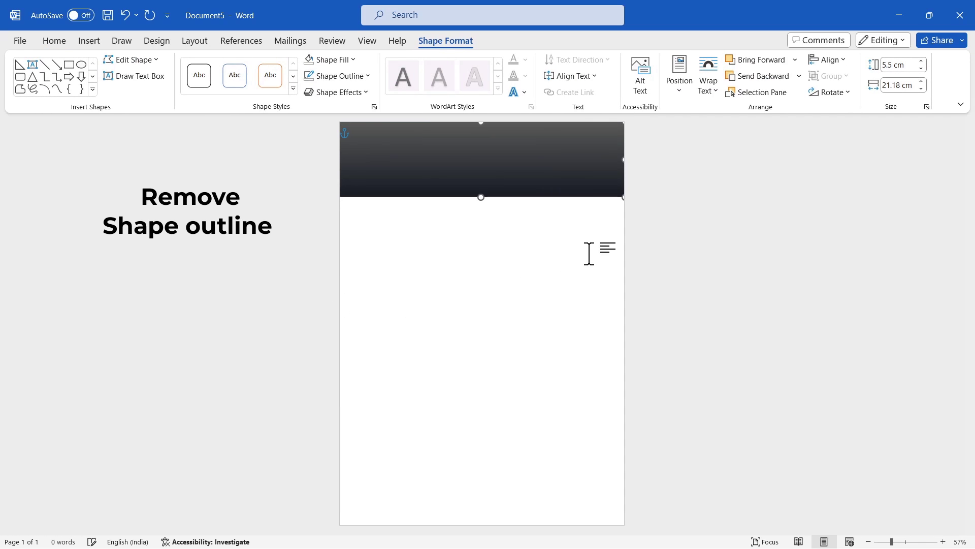
click(725, 256)
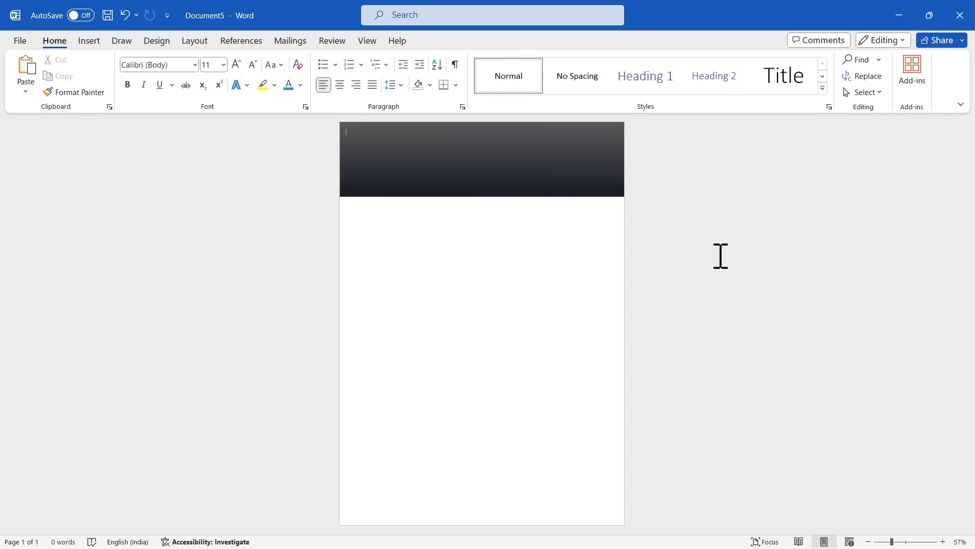
- Insert a right triangle about 3.9 cm high and 5.8 cm wide over the header rectangle's lower-left corner
click(89, 41)
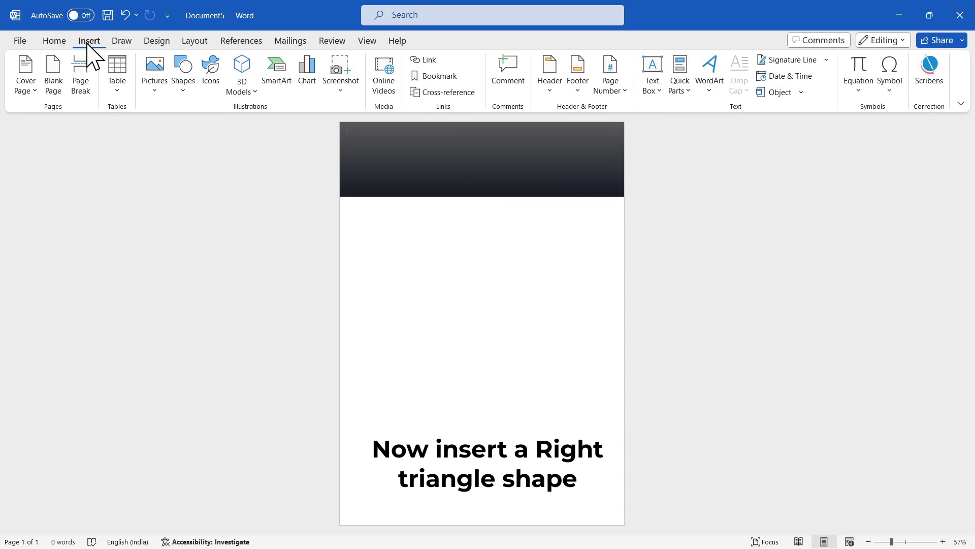
click(188, 92)
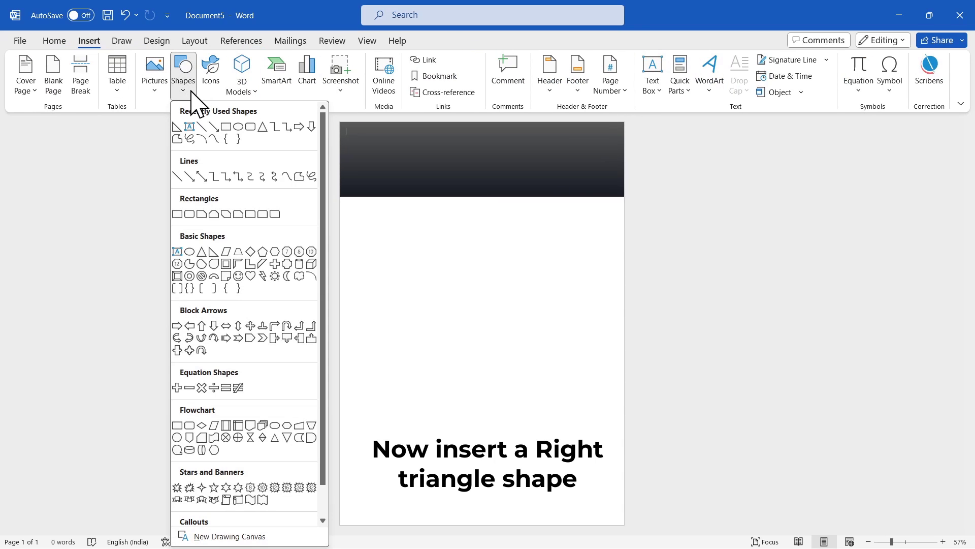
click(214, 252)
drag(339, 147, 419, 197)
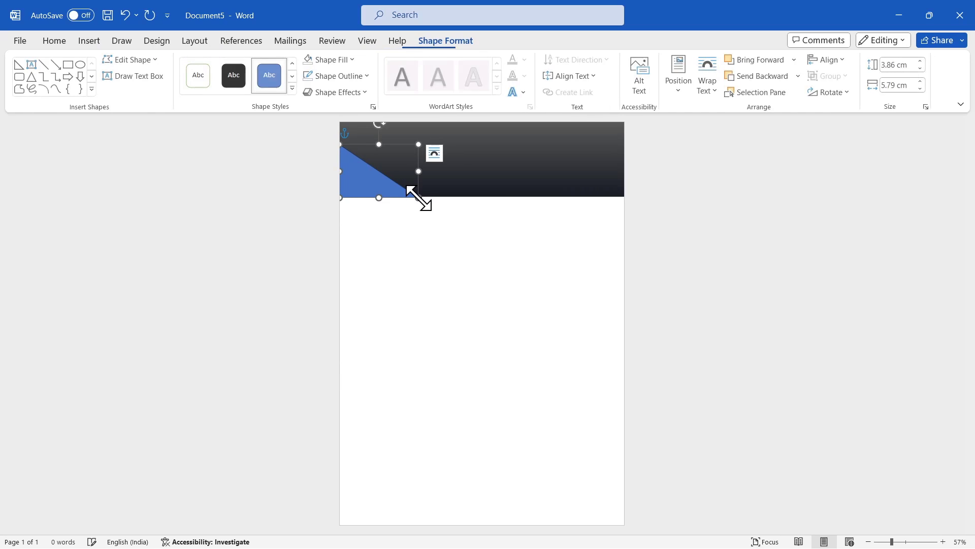
- Set the right triangle's height to 4.35 cm and width to 5.69 cm
click(903, 65)
text(4)
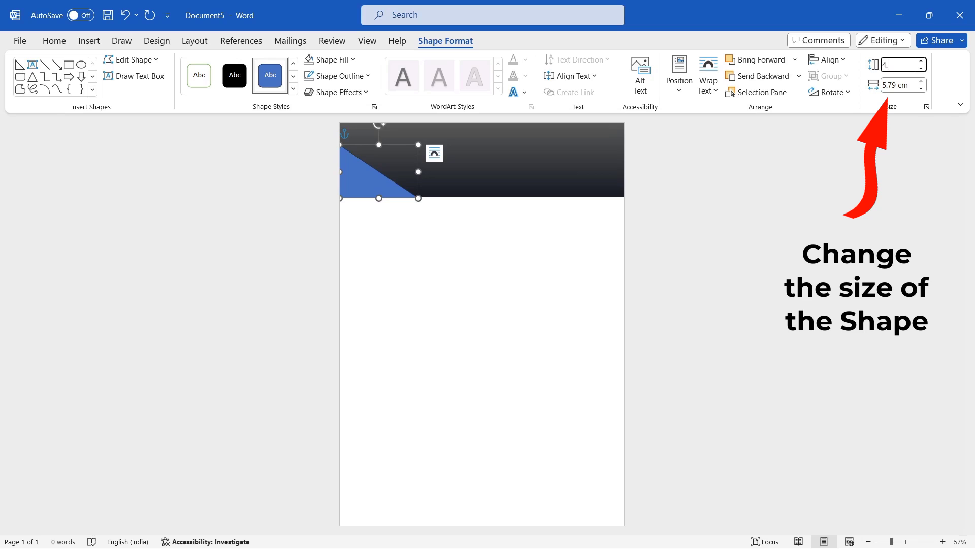
text(.35)
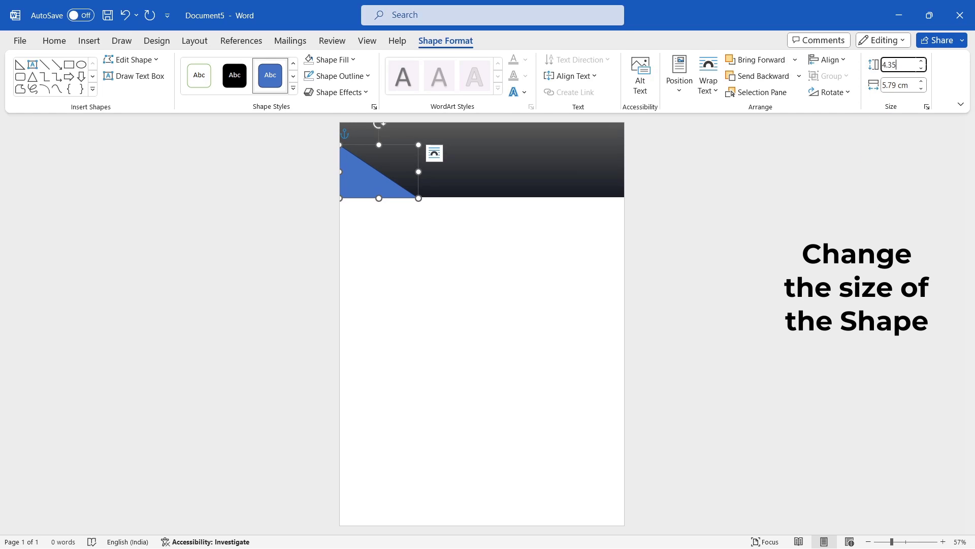
click(901, 85)
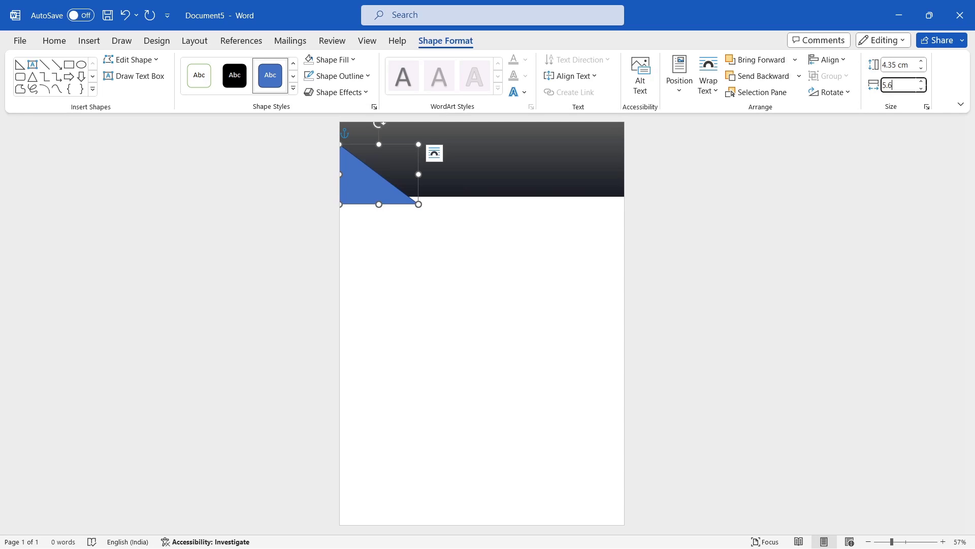
text(5.69)
key(Return)
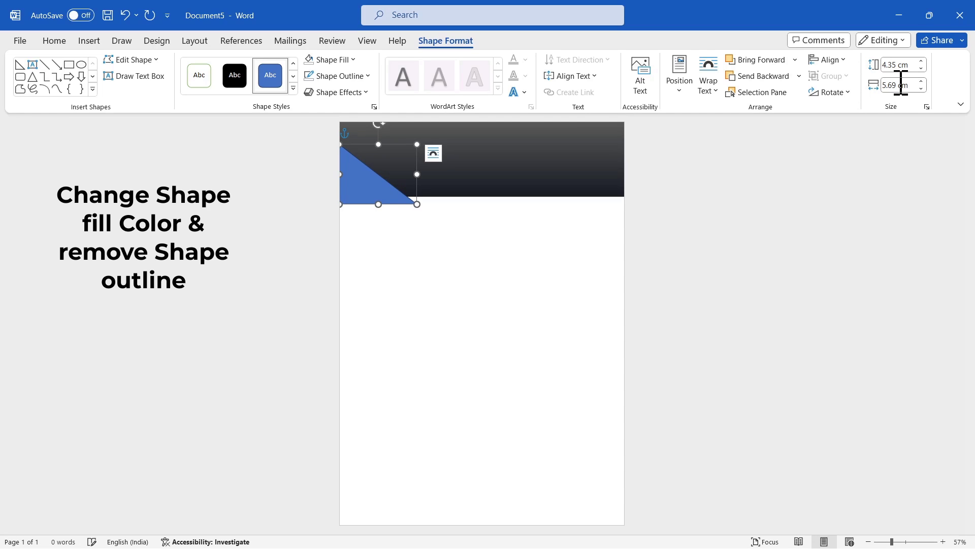
- Fill the triangle with the recently used teal and remove its outline, keeping its base on the header rectangle's lower edge
click(329, 60)
click(328, 241)
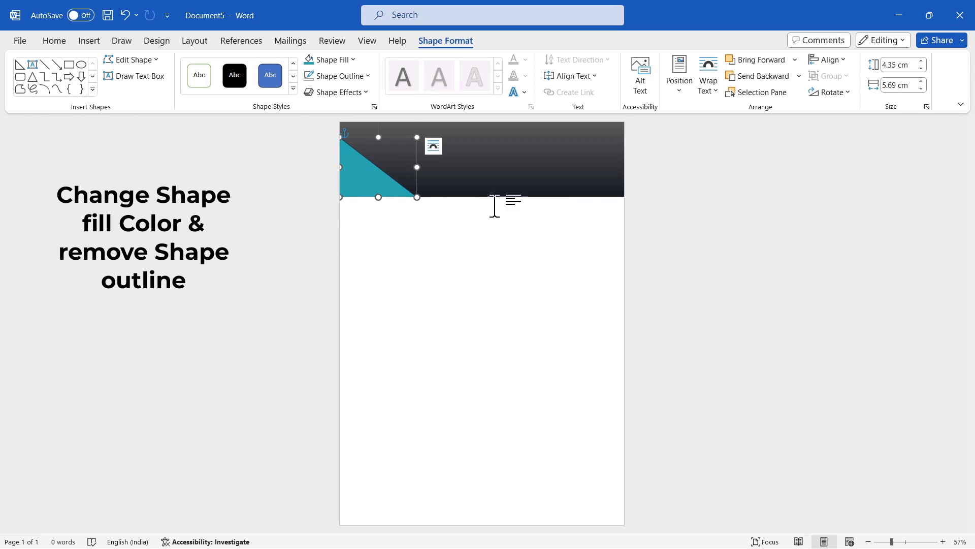
click(350, 76)
click(342, 278)
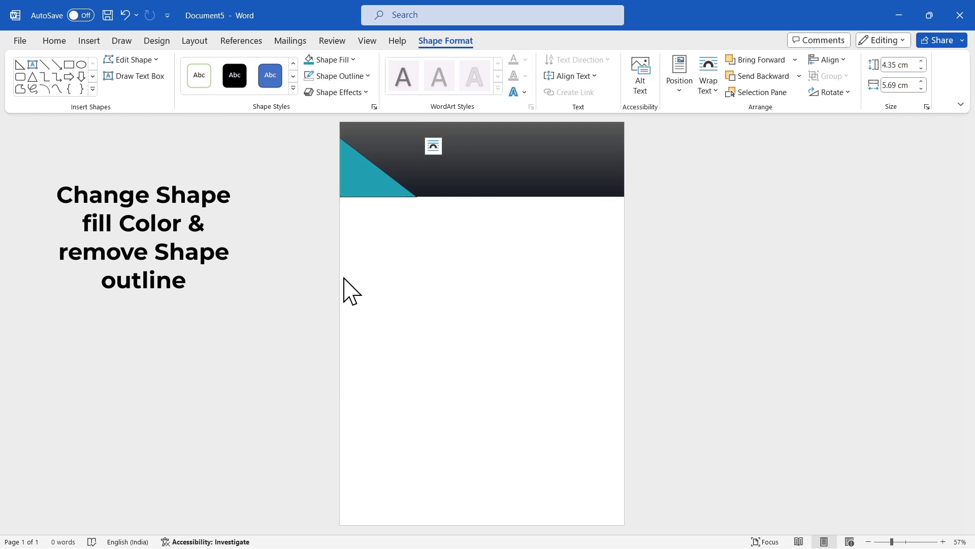
click(694, 224)
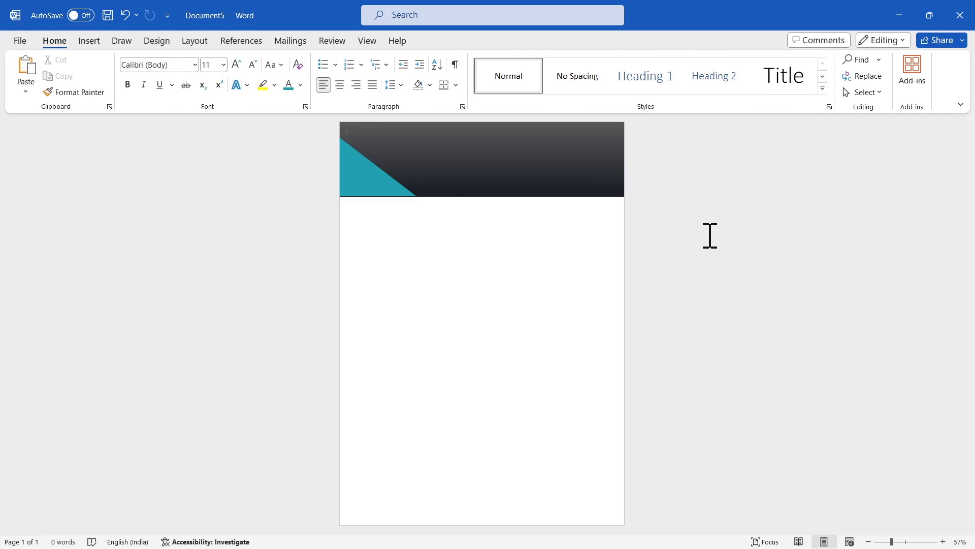
click(378, 191)
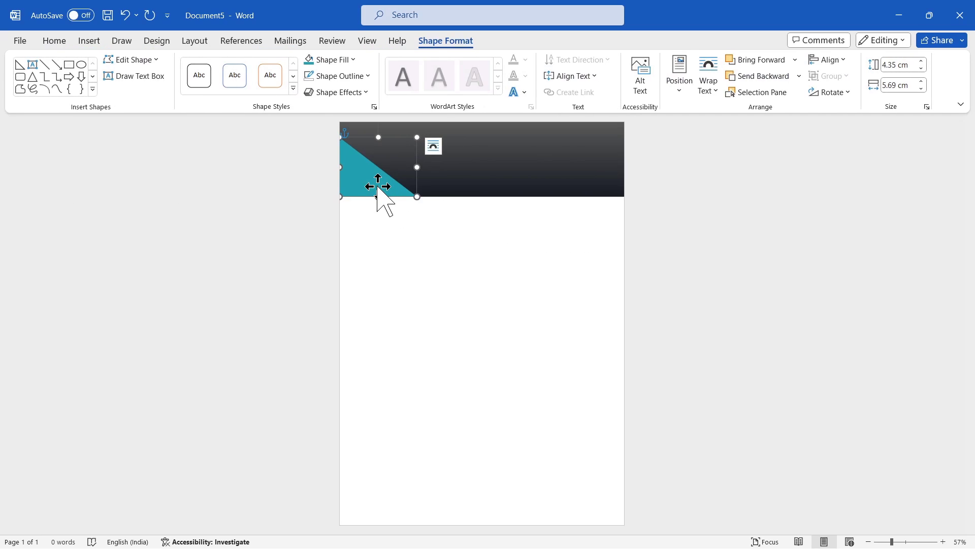
click(716, 261)
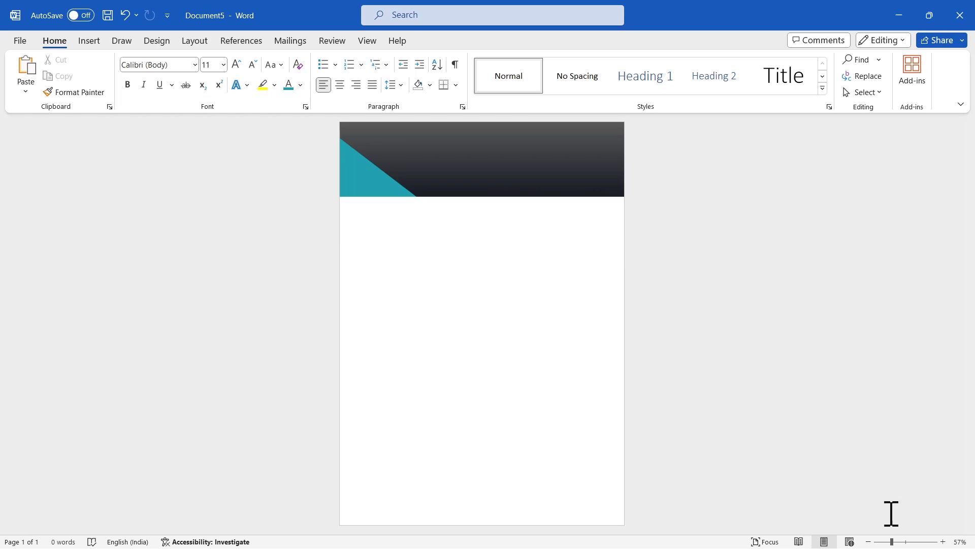
- Duplicate the teal triangle and place the copy beside the original, overlapping the header's lower edge
drag(892, 543, 906, 542)
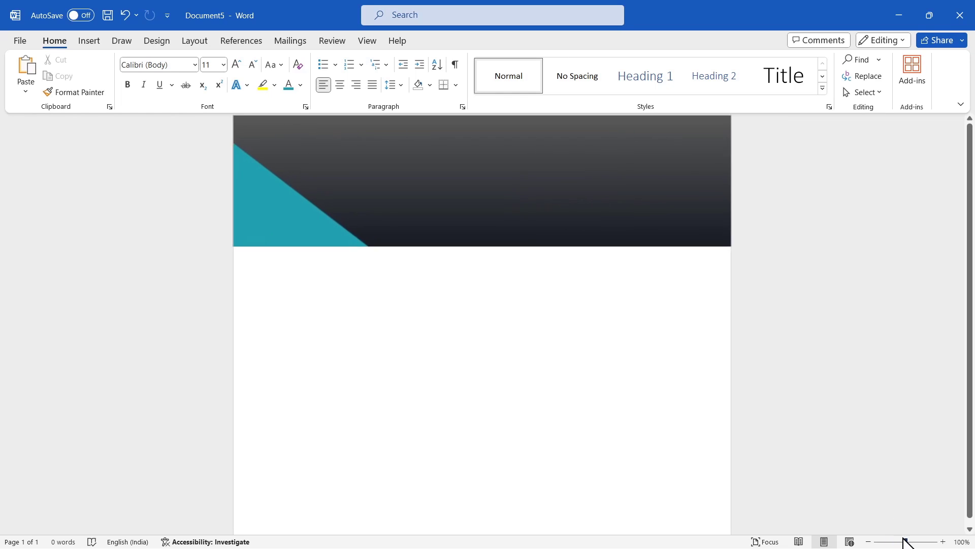
click(300, 235)
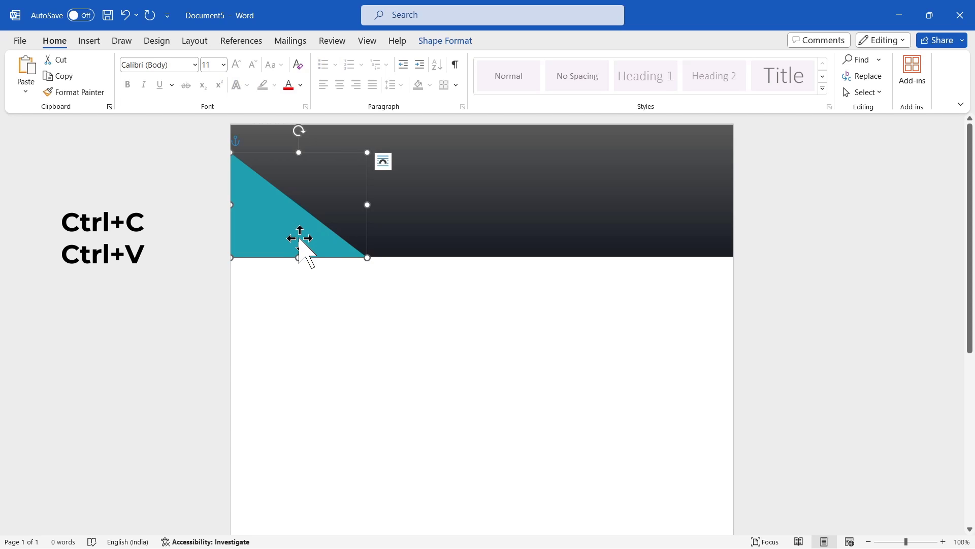
drag(300, 239, 442, 248)
click(471, 42)
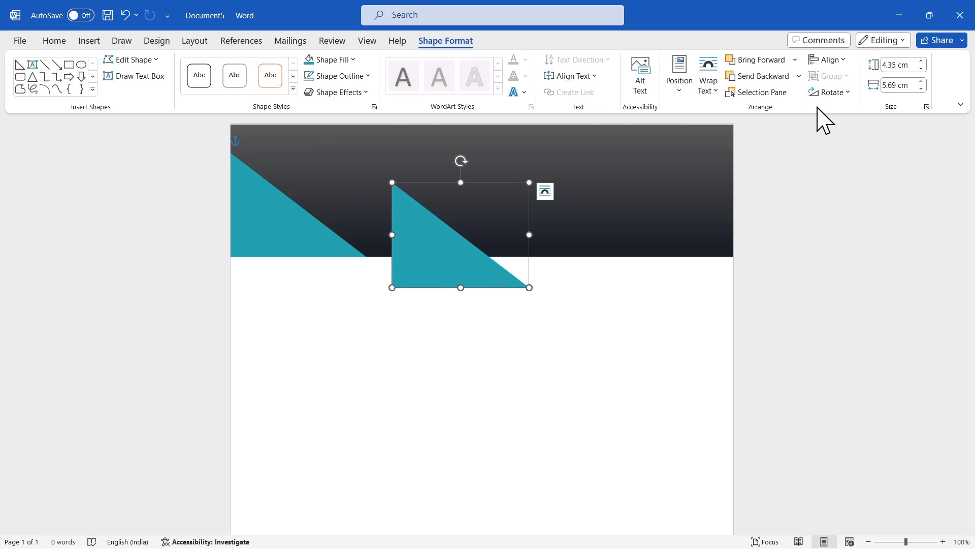
- Flip the triangle copy vertically and fit it into the header's upper-left corner
click(837, 93)
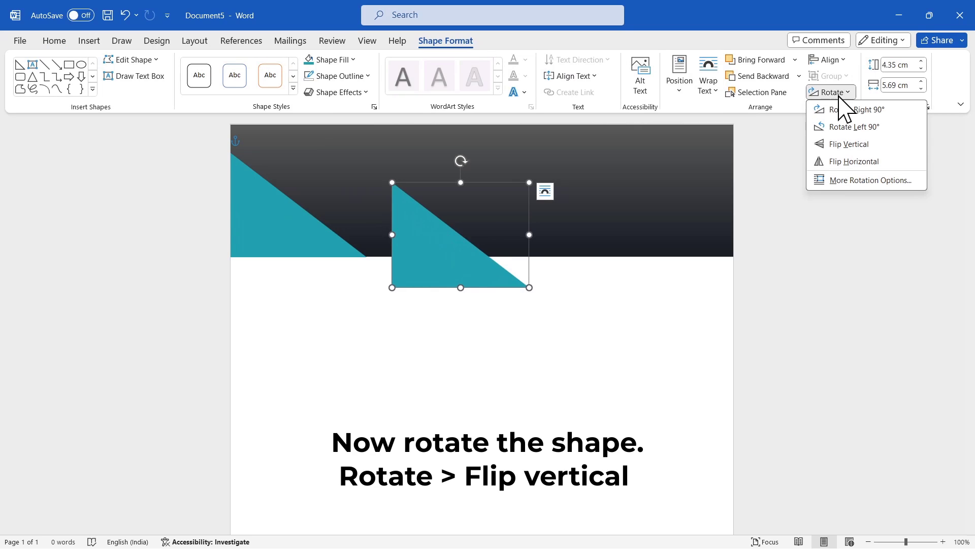
click(848, 147)
click(420, 209)
drag(420, 210, 259, 146)
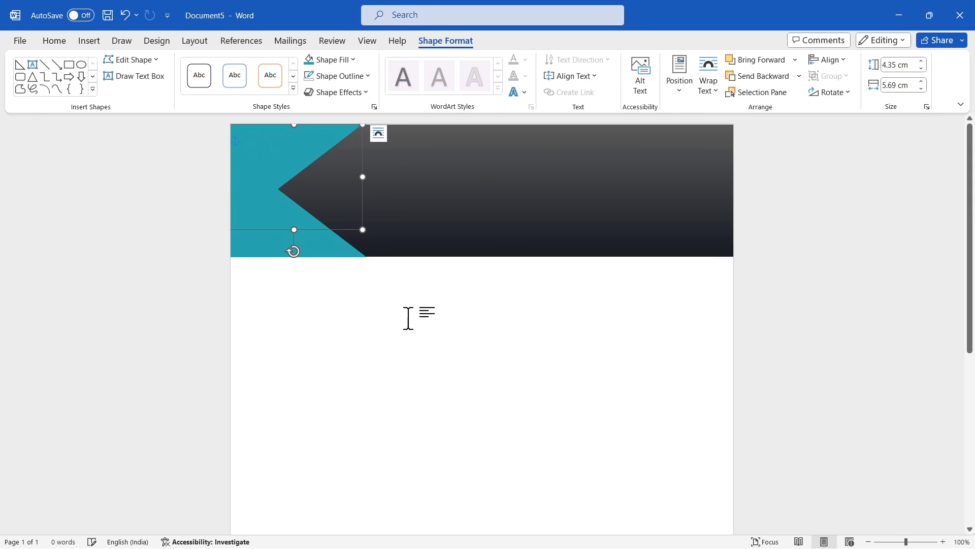
click(429, 377)
click(307, 146)
key(Left)
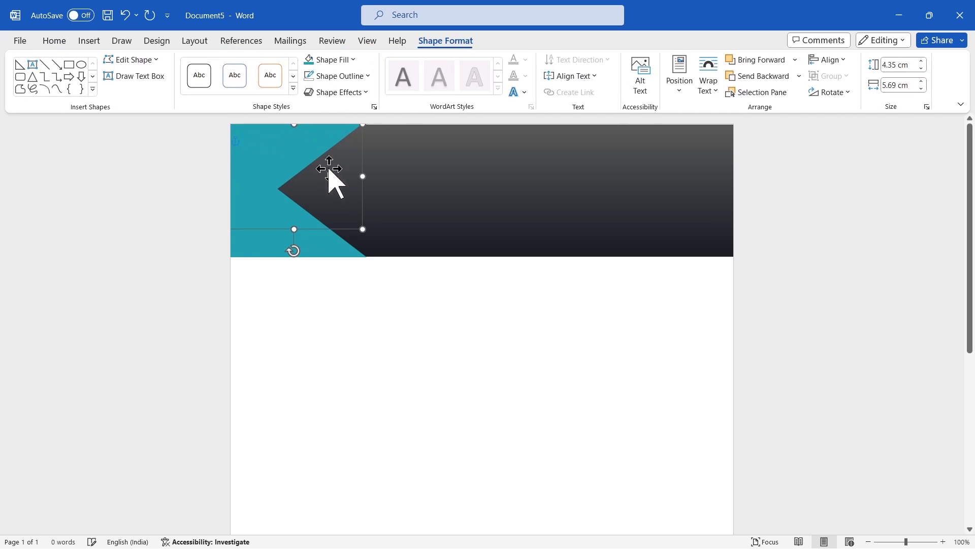
click(450, 305)
- Extend the header rectangle's lower edge slightly so it lines up with the lower triangle's base
click(490, 191)
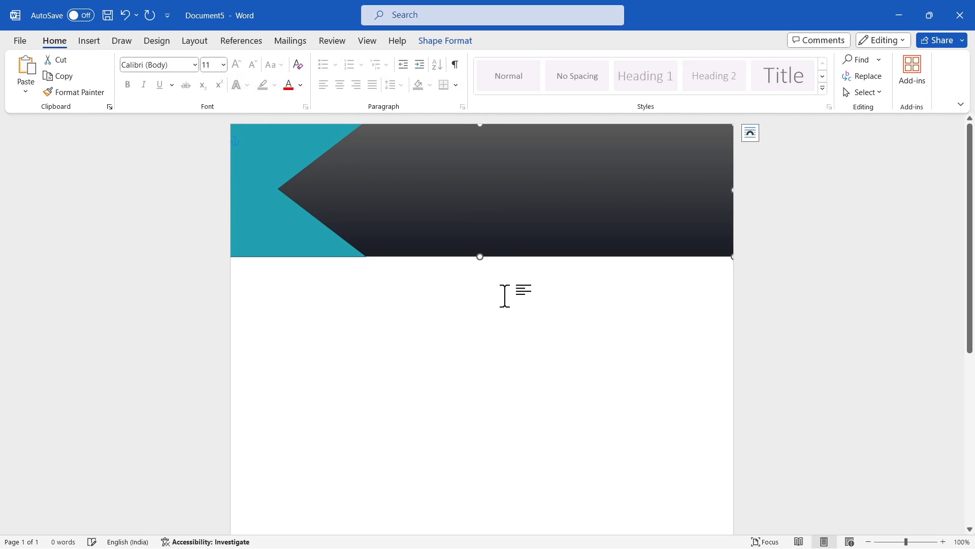
click(505, 294)
click(477, 254)
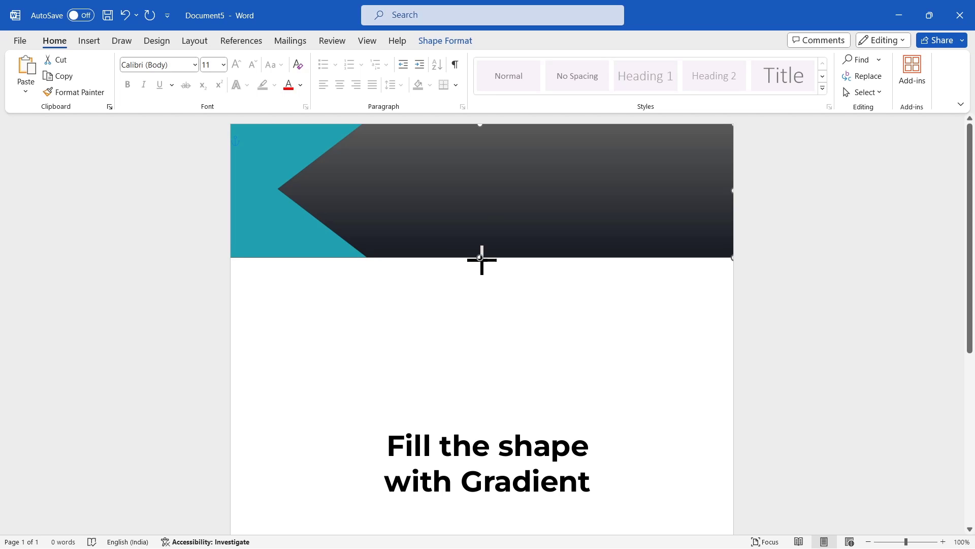
click(511, 295)
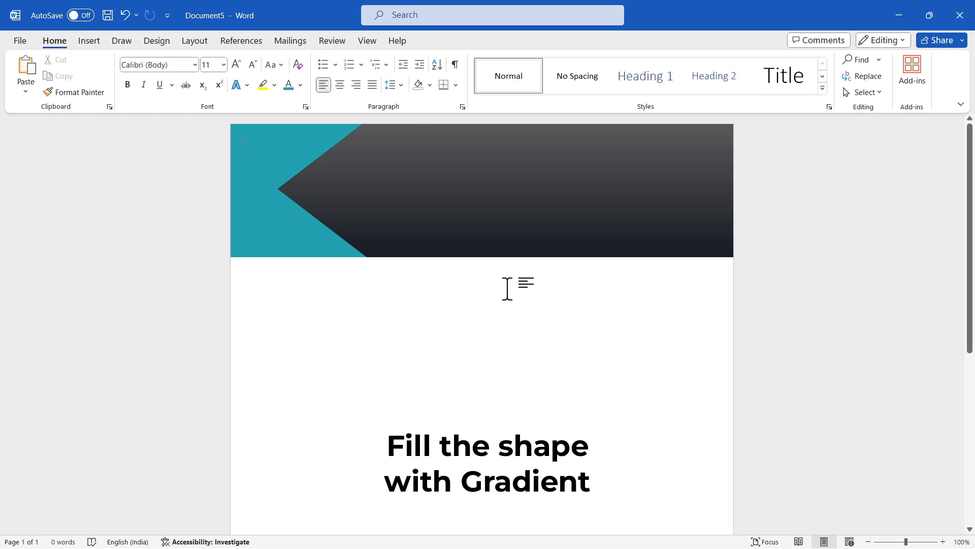
- Give the upper triangle a dark-variation gradient whose swatch is darkest in the bottom-right corner
click(318, 146)
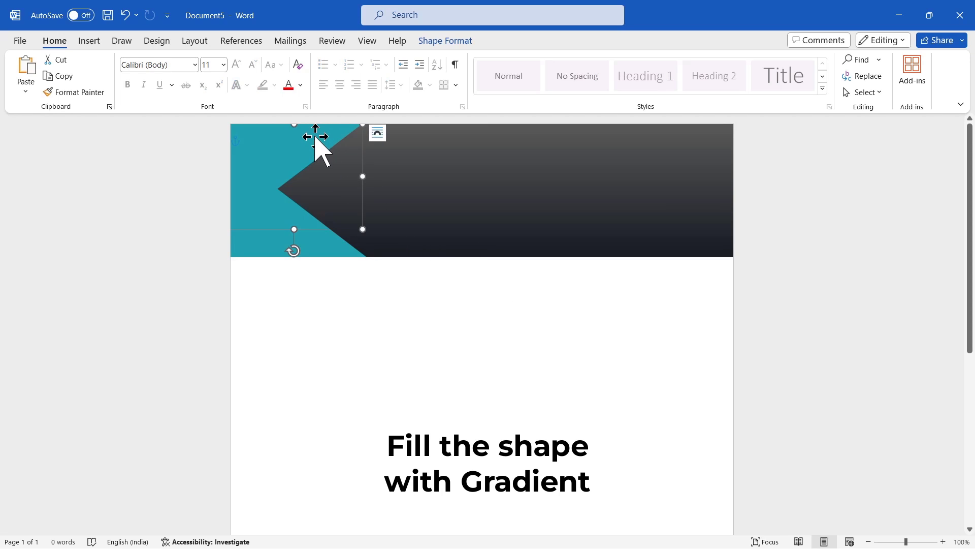
click(442, 41)
click(354, 60)
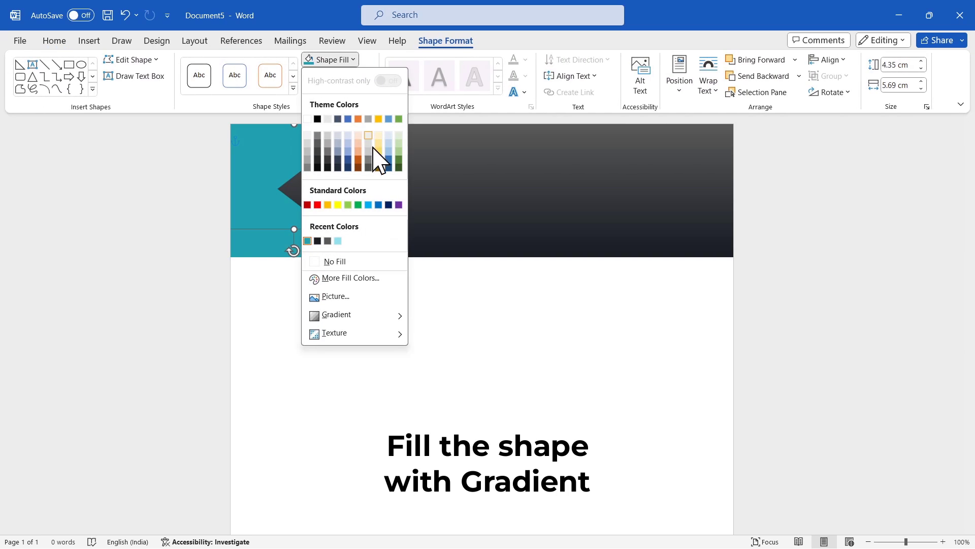
mouse_move(378, 316)
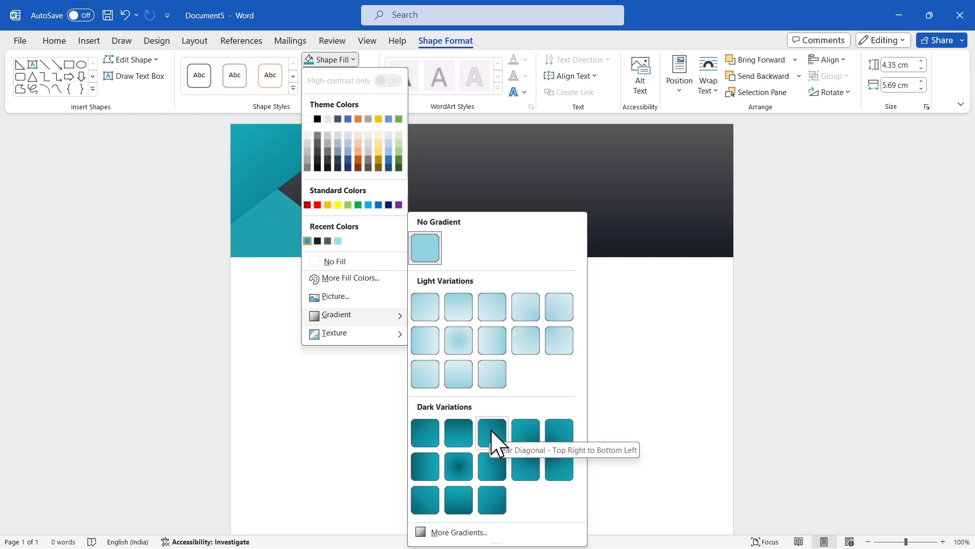
click(528, 436)
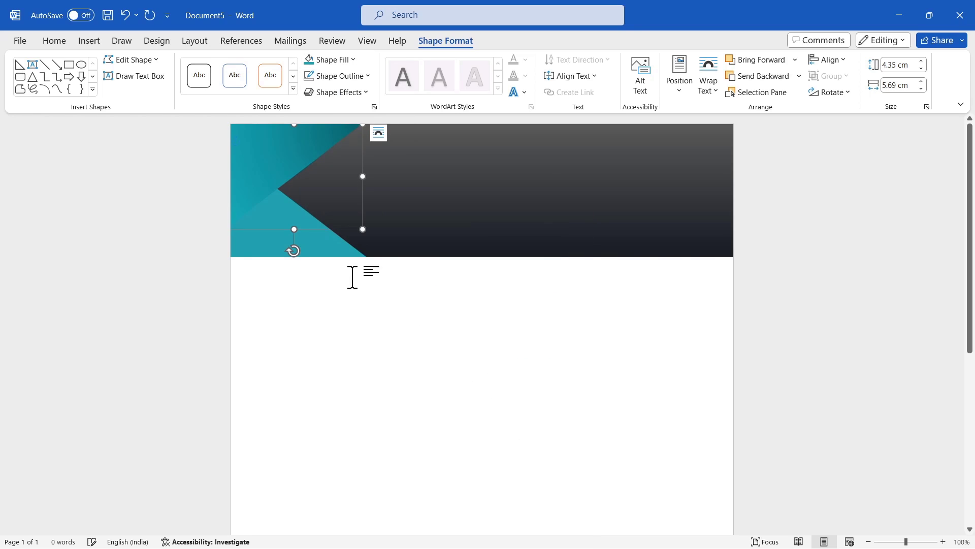
- Give the lower triangle a dark-variation linear gradient running from dark on its left to lighter teal on its right
click(336, 254)
click(353, 60)
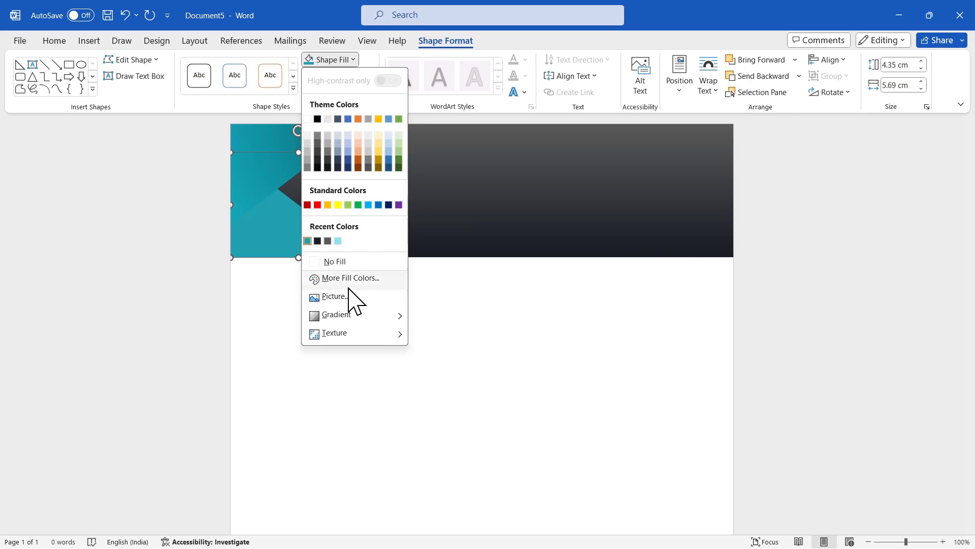
mouse_move(362, 316)
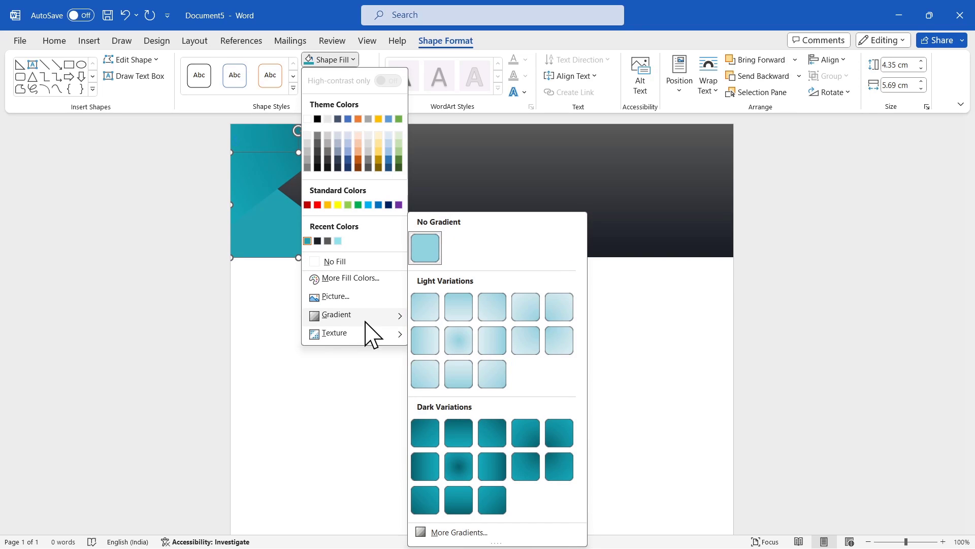
click(424, 467)
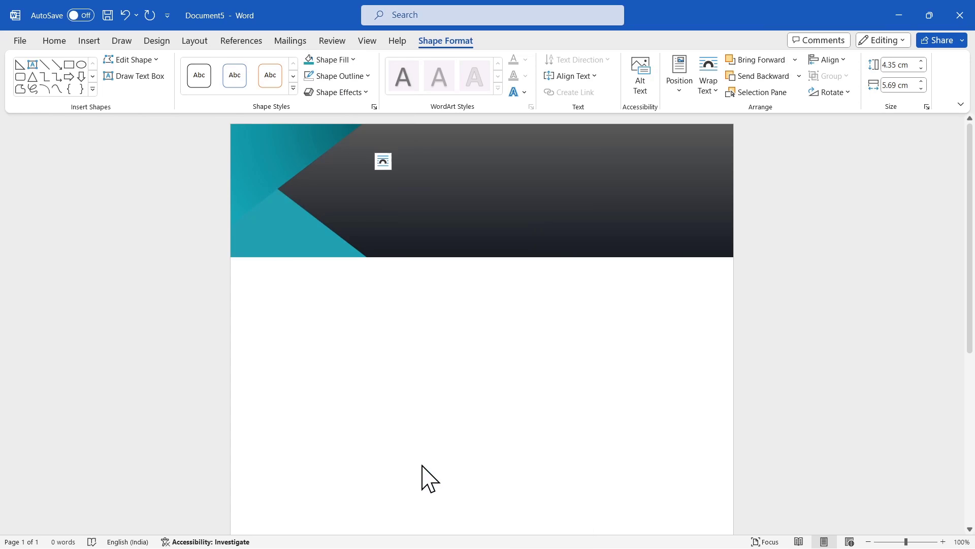
click(483, 340)
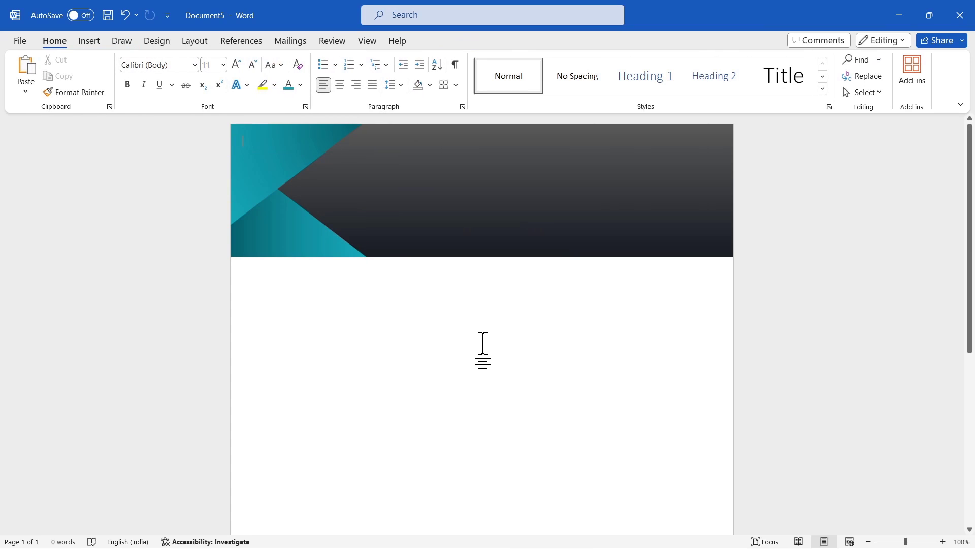
- Insert a rounded rectangle about 3.2 cm high and 3.3 cm wide over the two triangles in the header
click(90, 41)
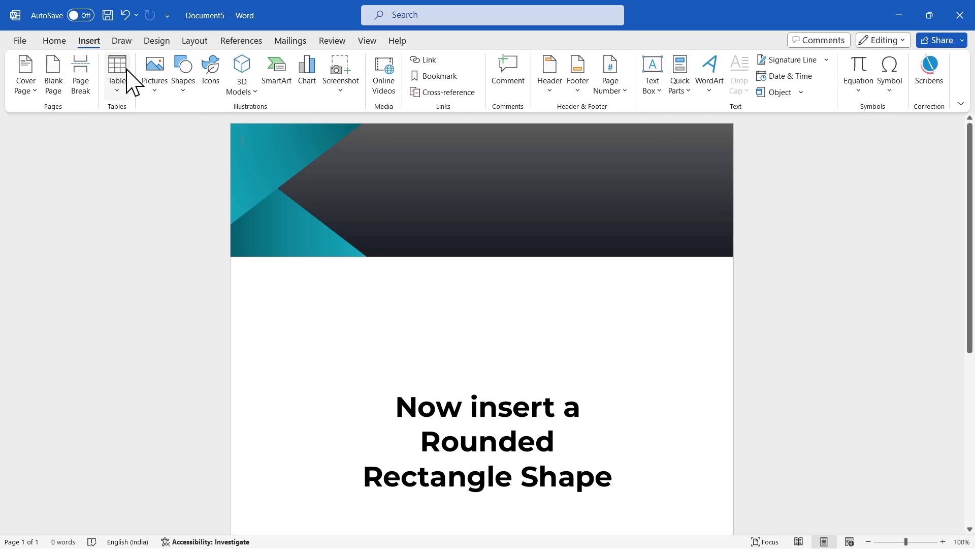
click(182, 95)
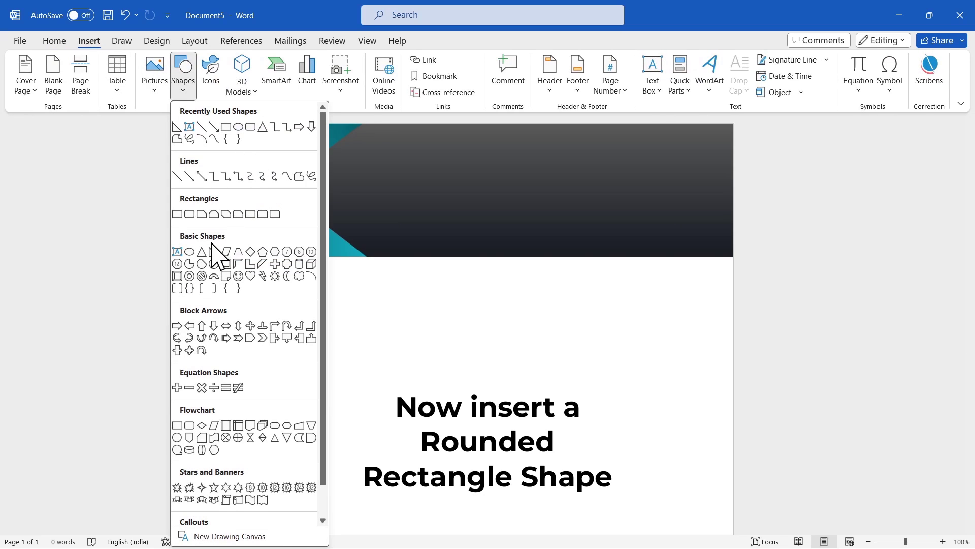
click(189, 214)
drag(260, 152, 339, 228)
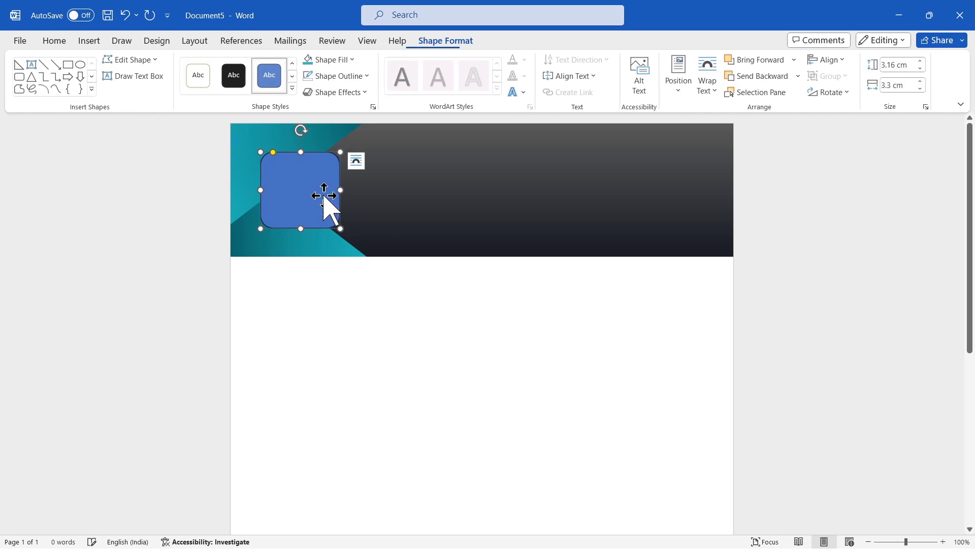
- Fill the rounded rectangle with white and remove its outline
click(335, 61)
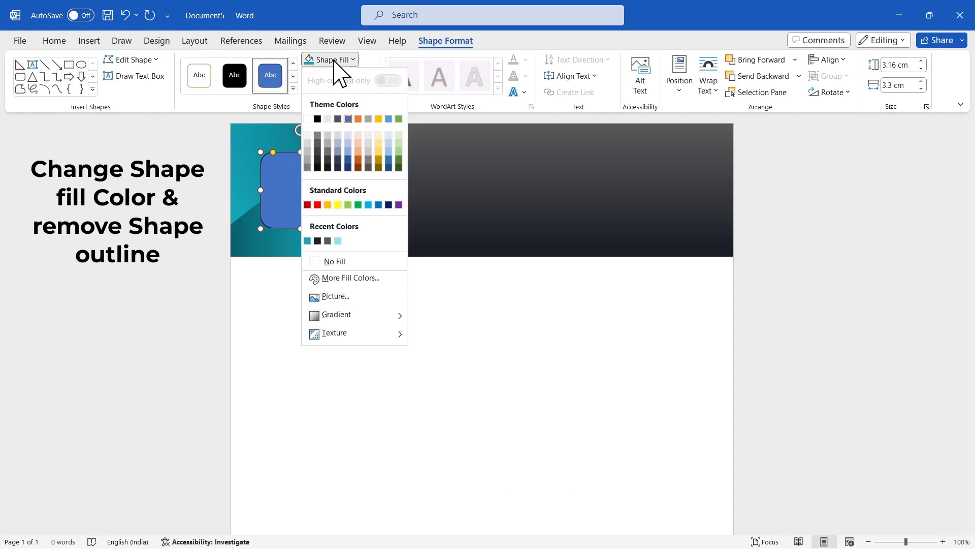
click(307, 120)
click(338, 76)
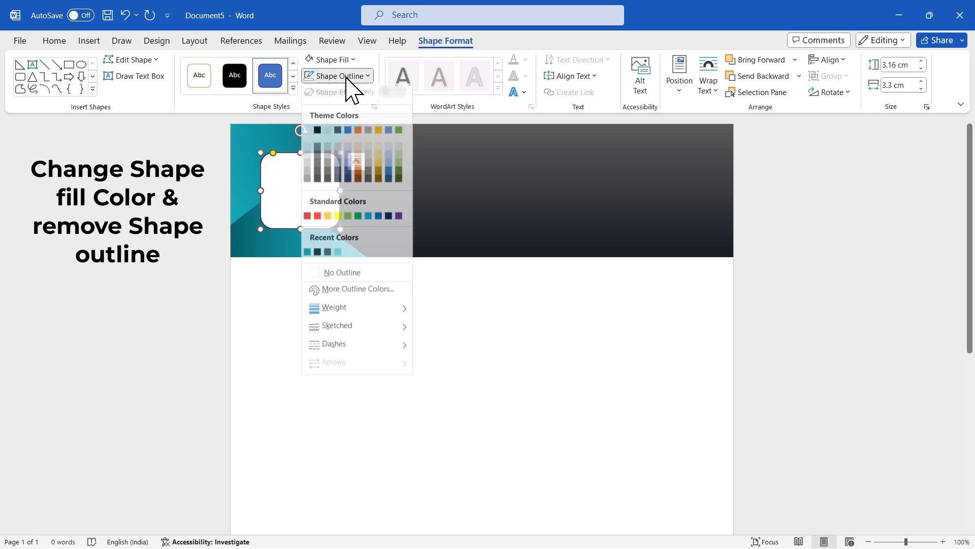
click(341, 279)
- Nudge the rounded rectangle slightly left and set its height and width to 3.2 cm each
key(Left)
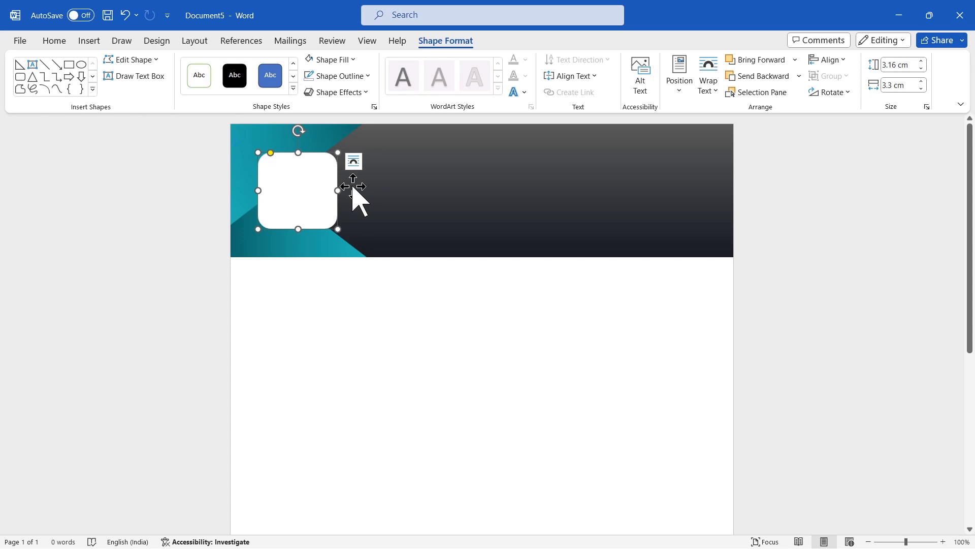
click(922, 61)
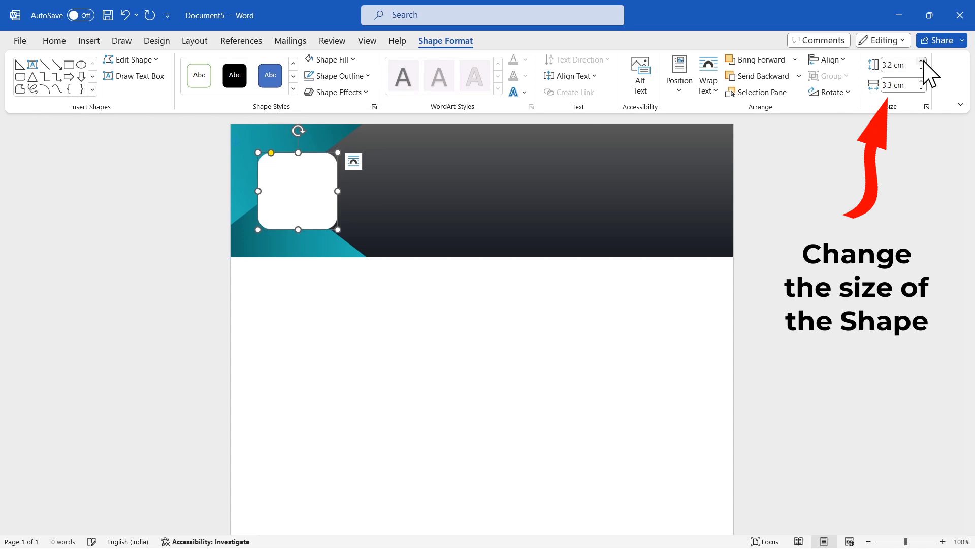
click(921, 88)
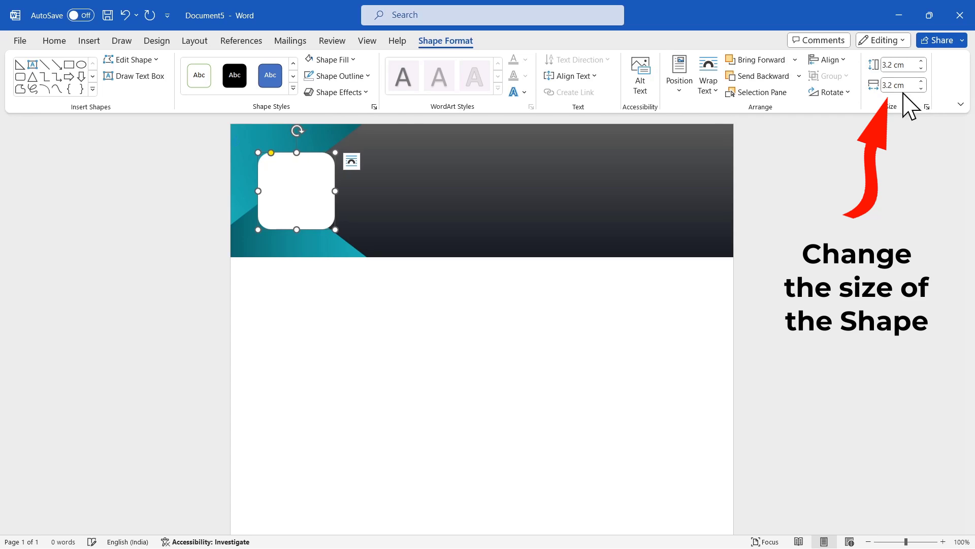
click(422, 307)
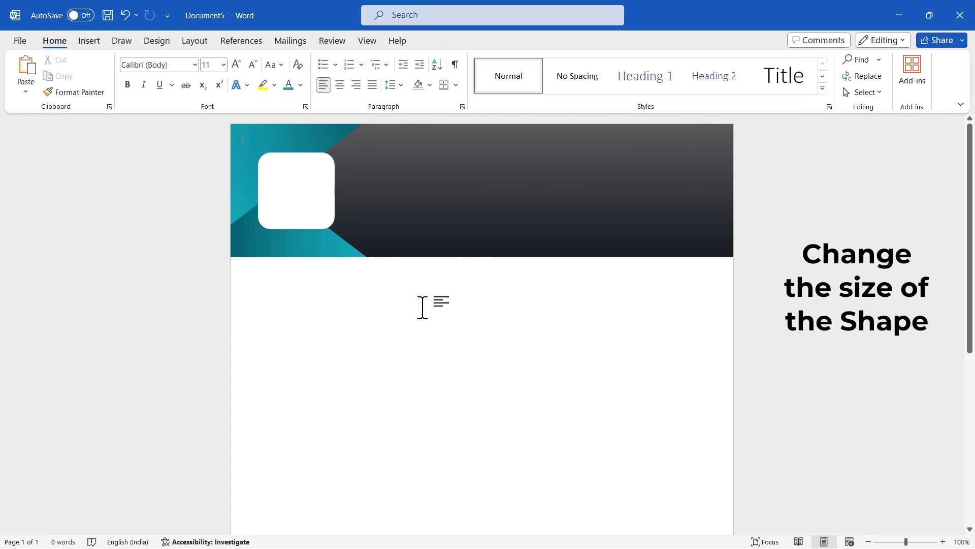
- Insert the picture logo.png from this device and set its text wrapping to In Front of Text
click(317, 178)
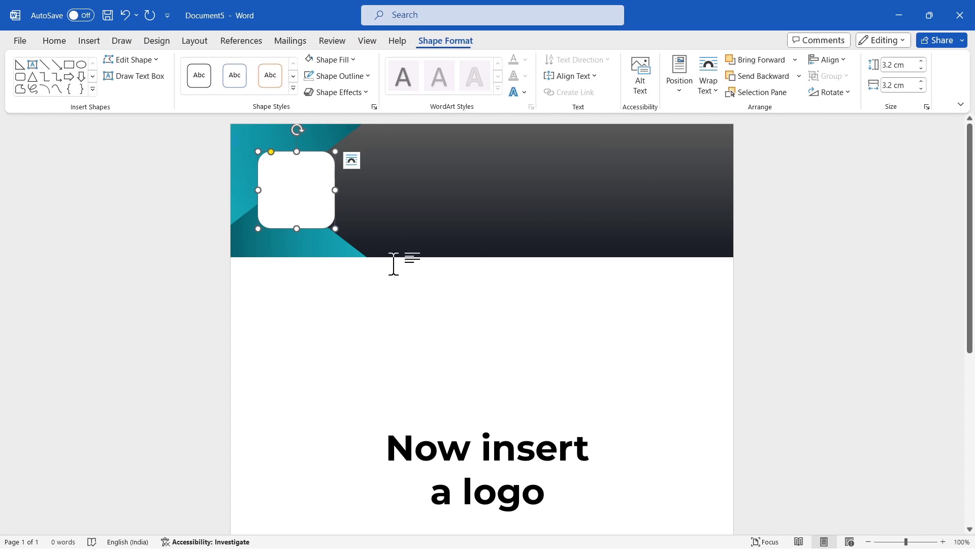
click(412, 311)
click(89, 41)
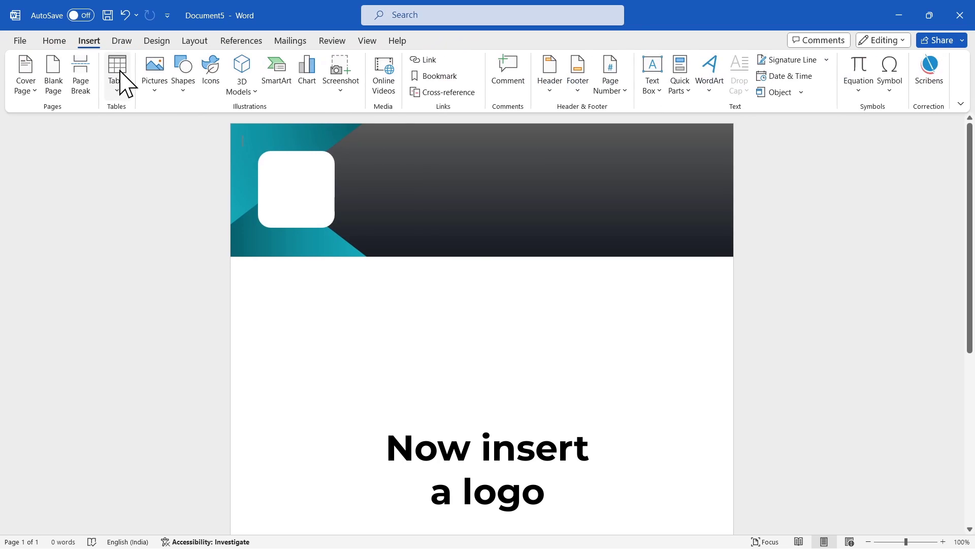
click(155, 89)
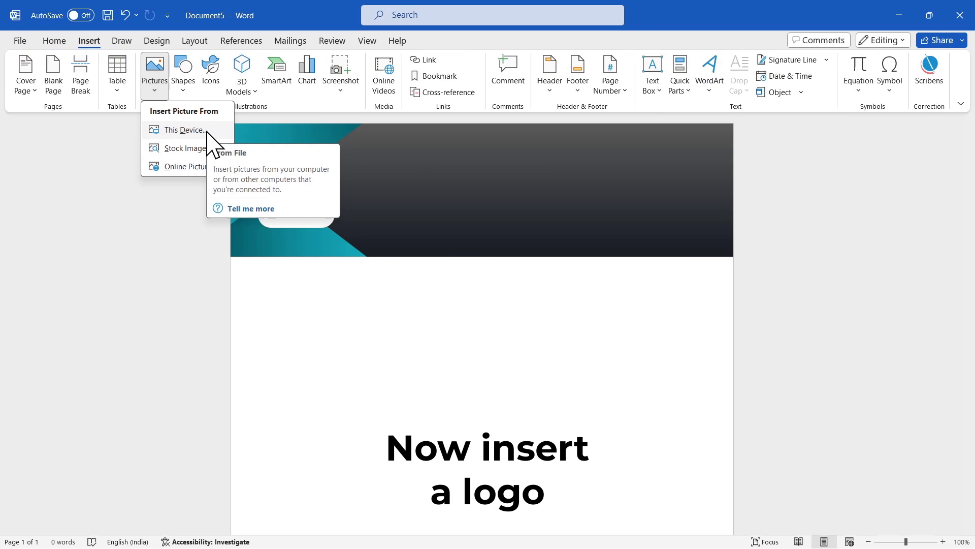
click(186, 130)
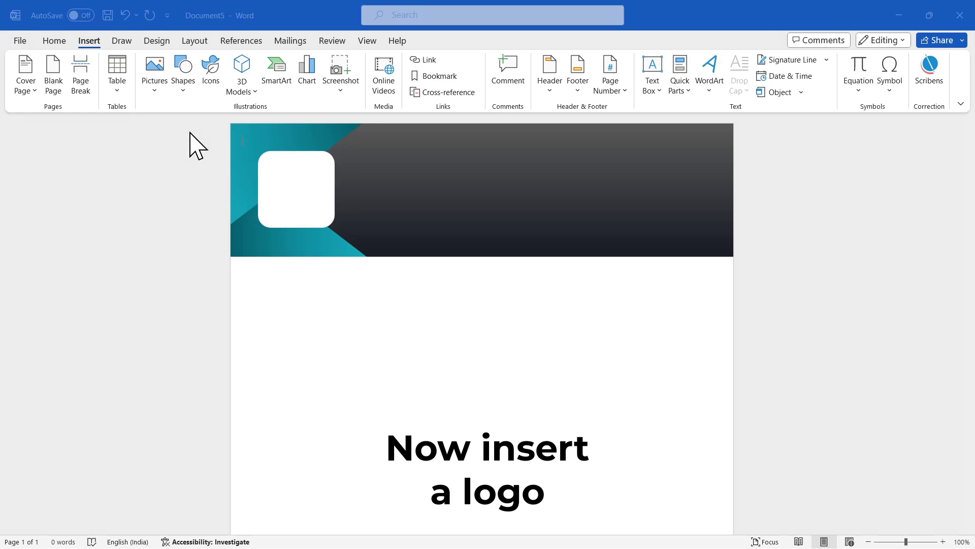
click(140, 134)
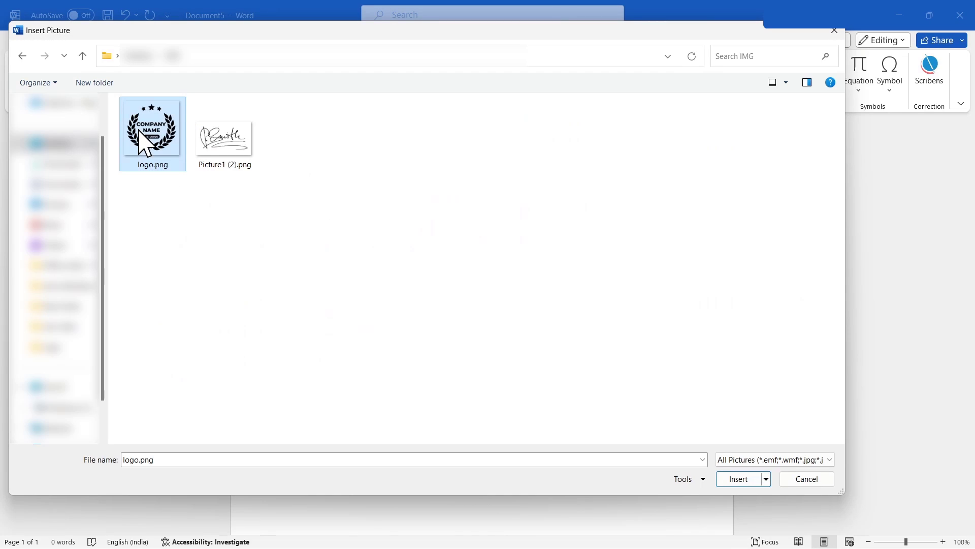
click(731, 482)
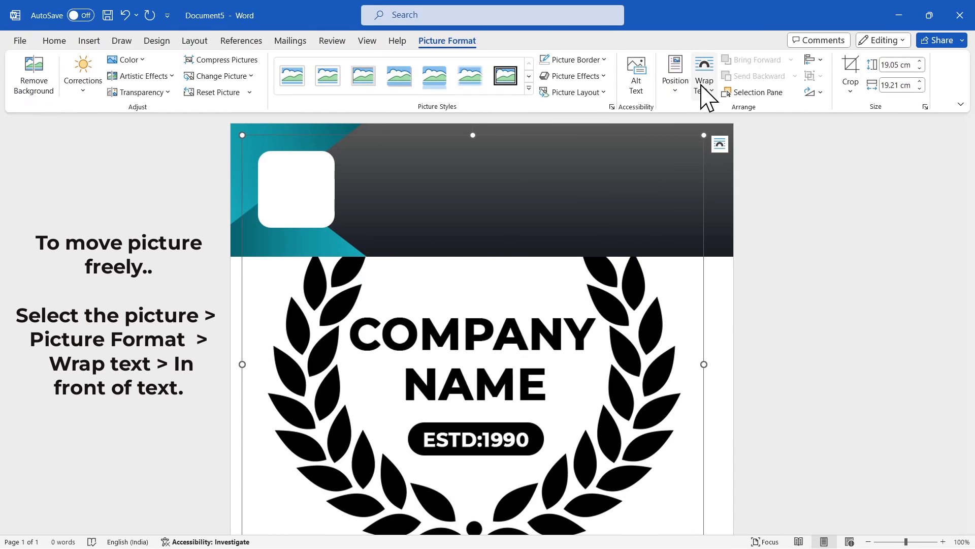
click(703, 86)
click(739, 218)
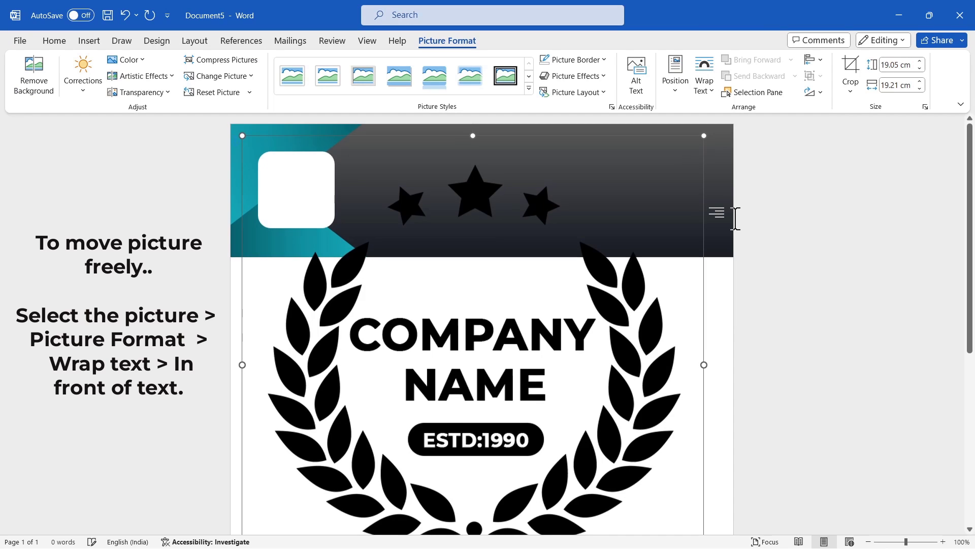
- Shrink the logo to about 2.7 cm high and wide and place it over the white rounded square
drag(703, 136, 384, 452)
scroll(322, 455, down, 6)
scroll(362, 255, up, 3)
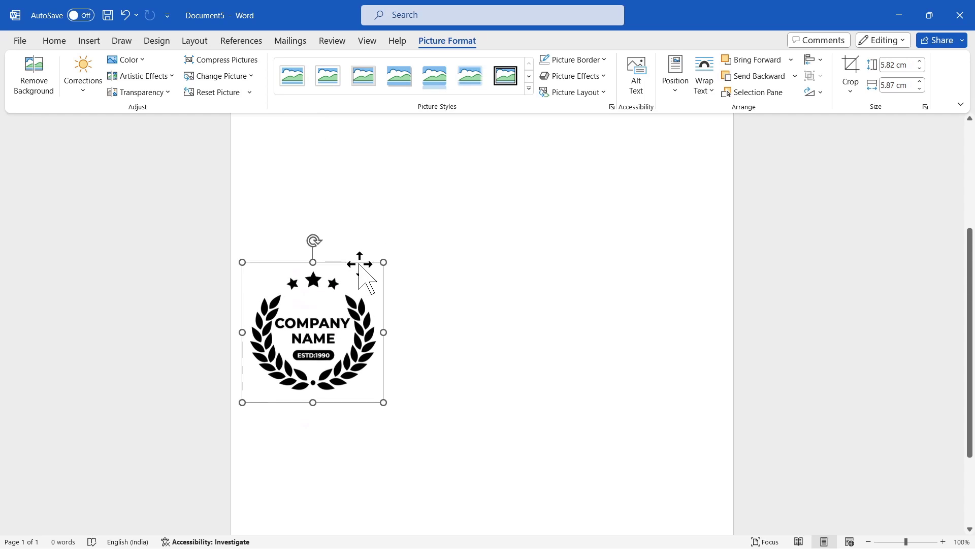
drag(335, 356, 331, 215)
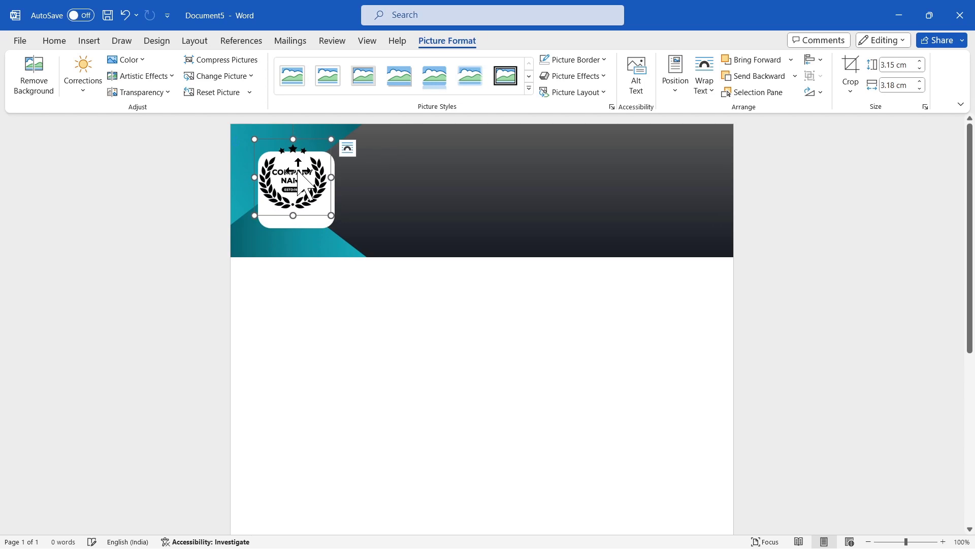
drag(298, 171, 302, 183)
drag(335, 228, 298, 196)
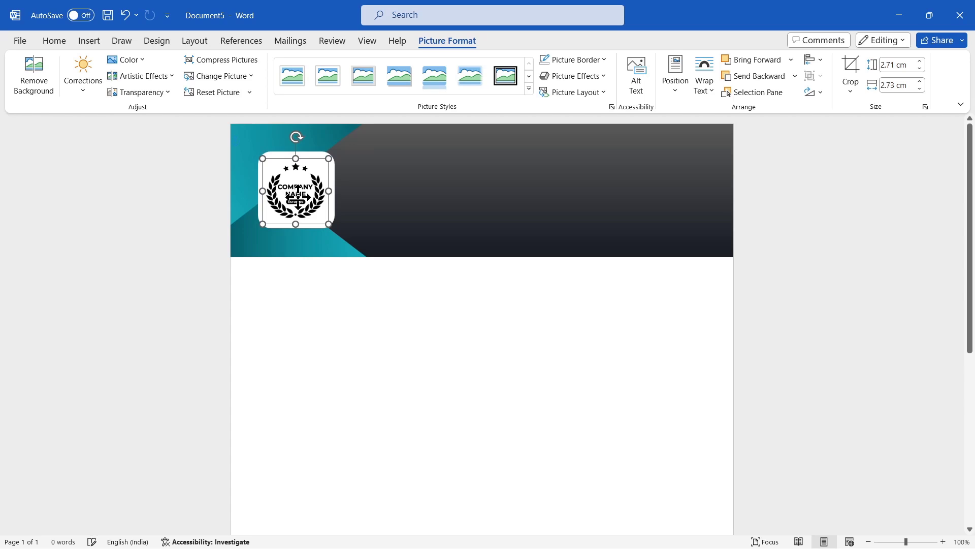
click(381, 318)
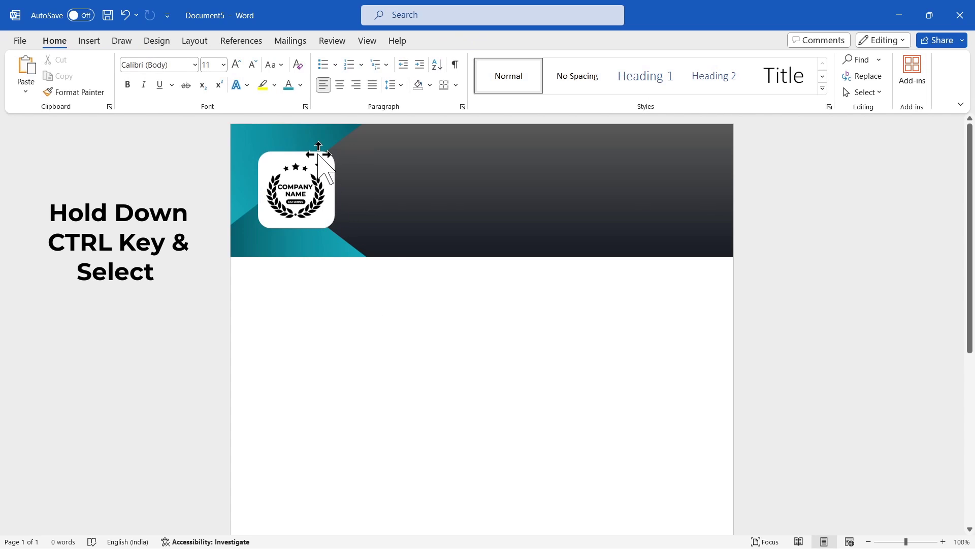
- Align the logo and the white rounded square to each other with Align Center and Align Middle
click(319, 155)
ctrl+click(327, 185)
click(523, 41)
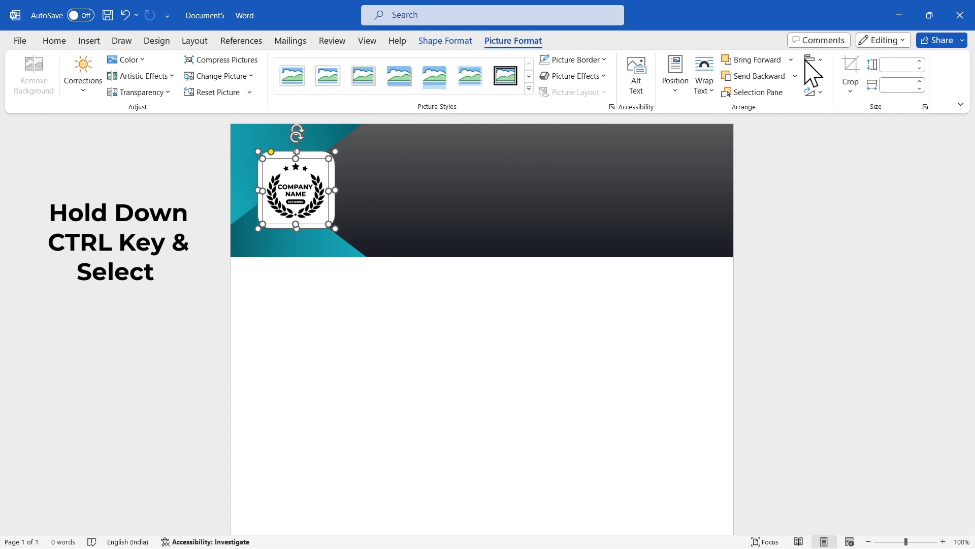
click(812, 60)
click(838, 96)
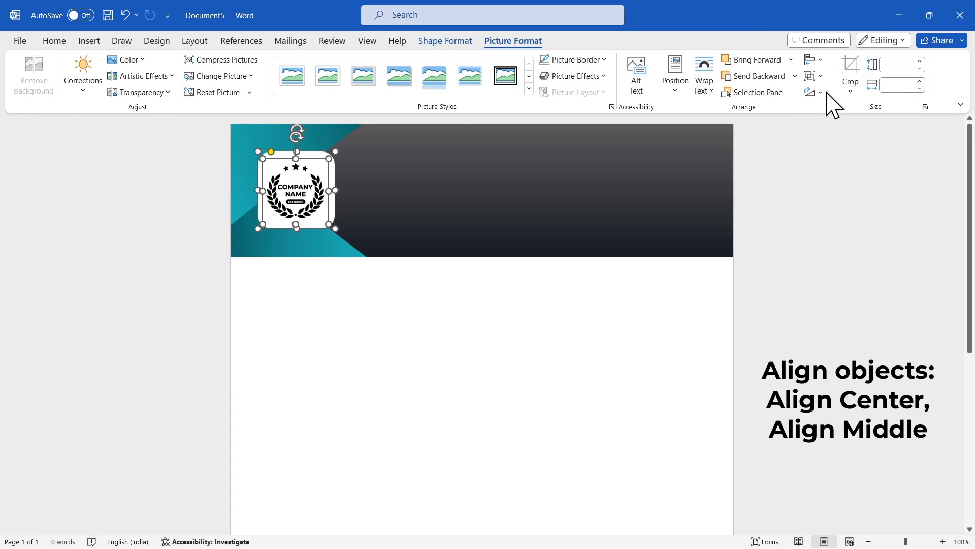
click(812, 59)
click(839, 151)
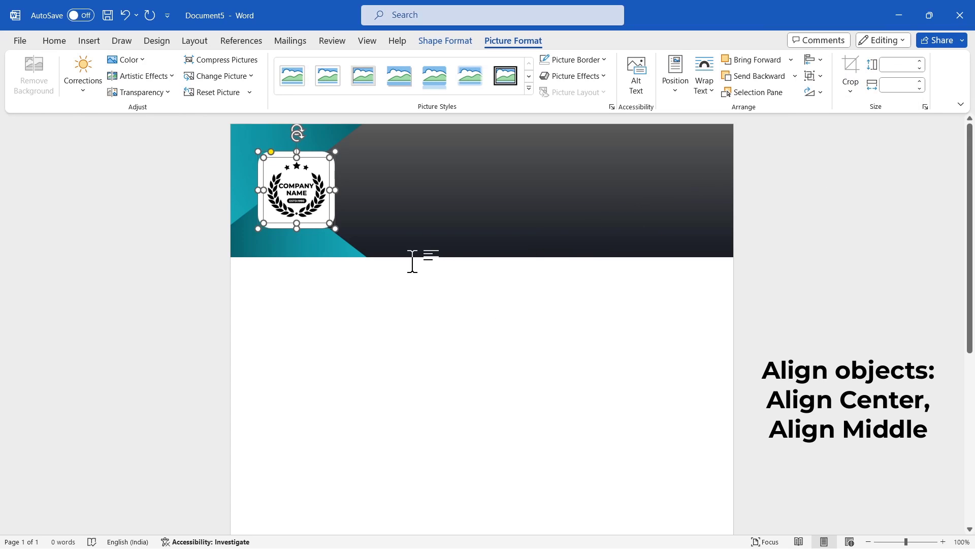
click(448, 318)
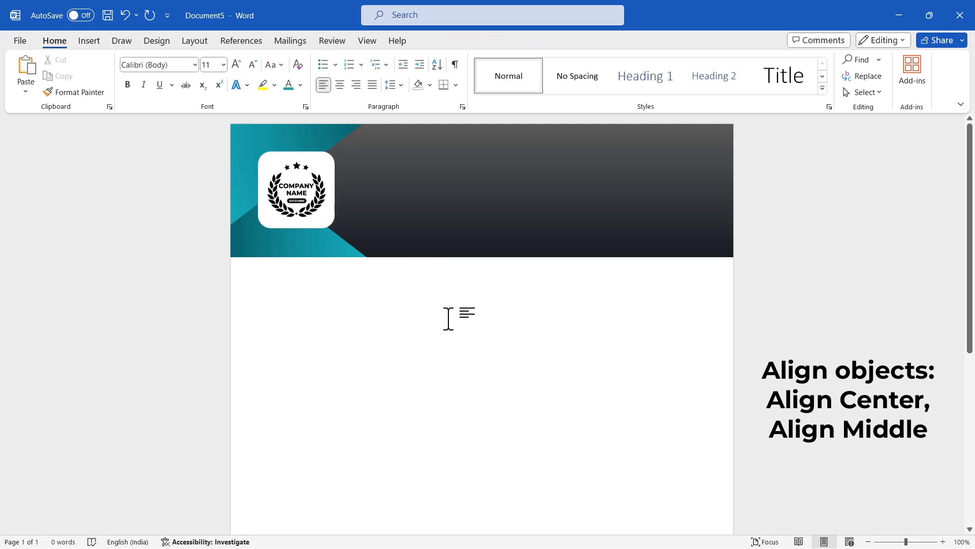
- Insert a thin rectangle about 0.6 cm high and 21.2 cm wide across the page along the header's lower edge
click(91, 40)
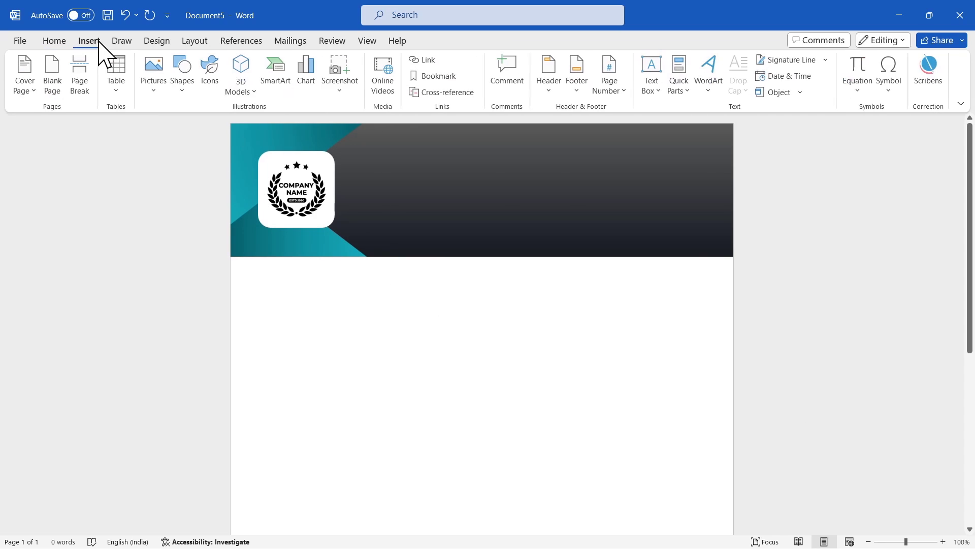
click(155, 84)
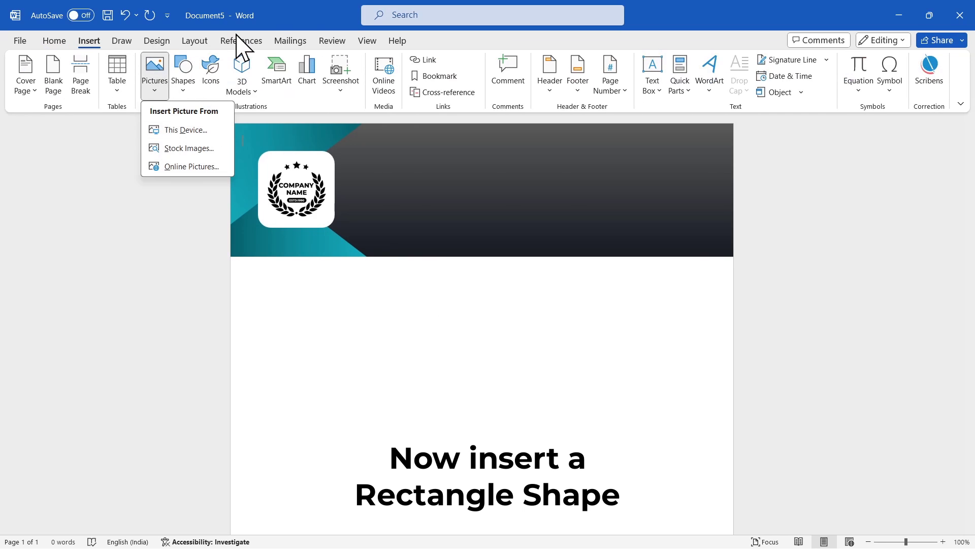
click(306, 12)
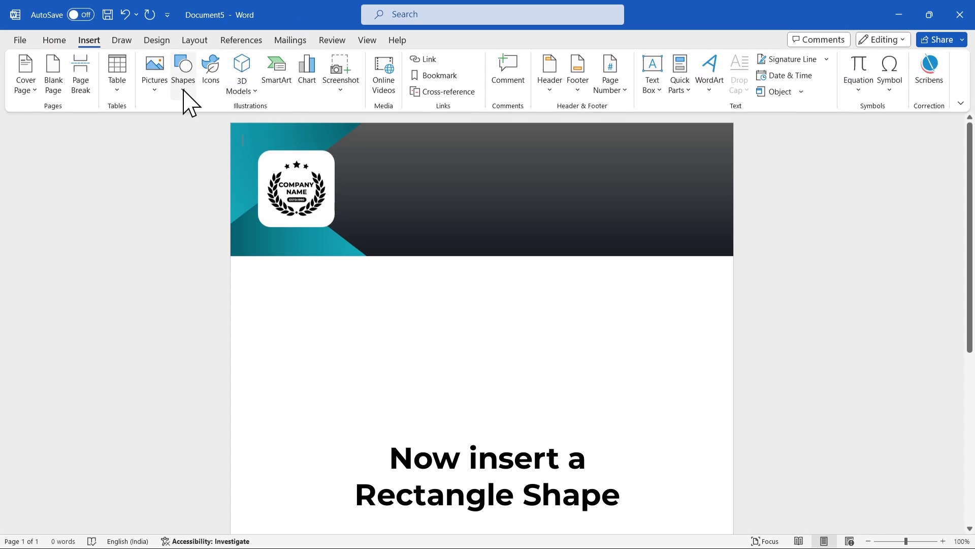
click(183, 90)
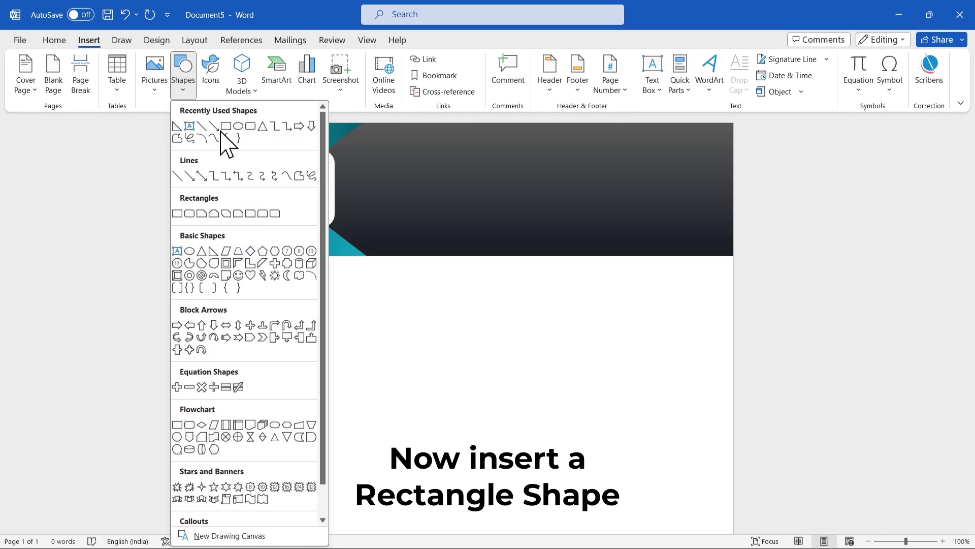
click(222, 126)
drag(233, 257, 734, 271)
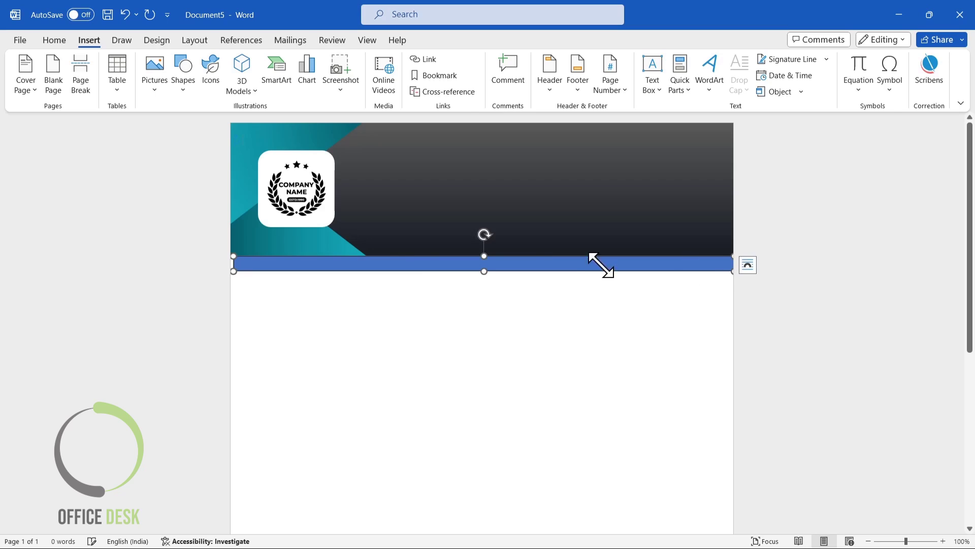
drag(231, 273, 217, 272)
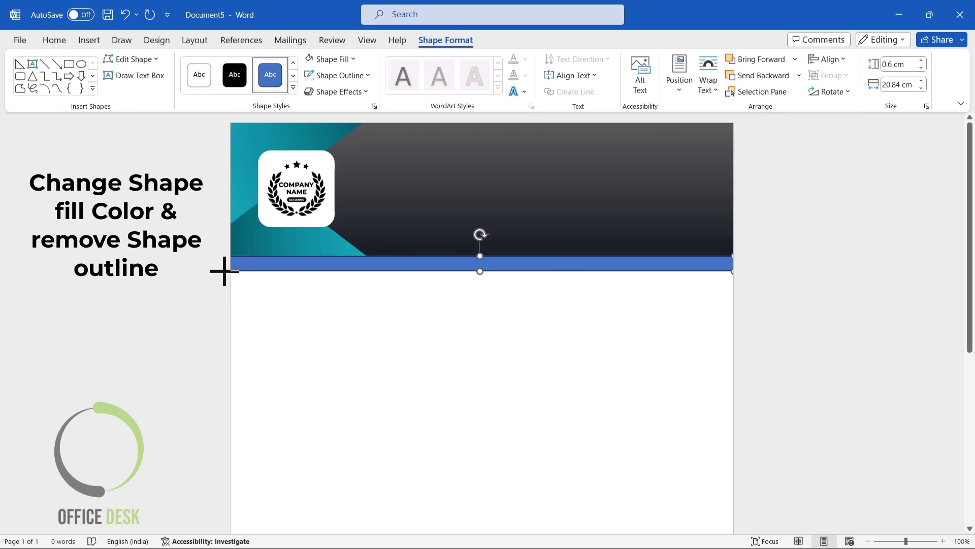
- Fill the thin rectangle with the recently used teal and remove its outline
click(330, 61)
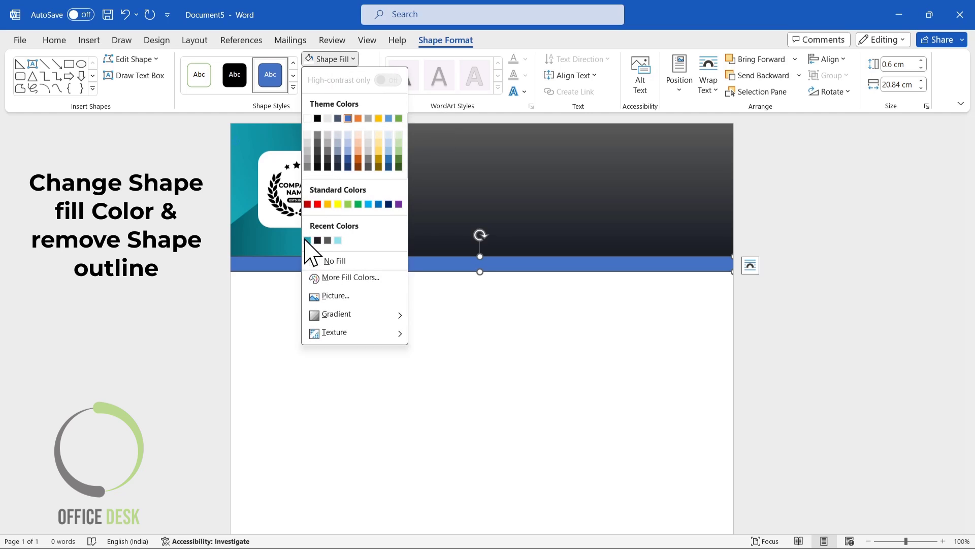
click(307, 240)
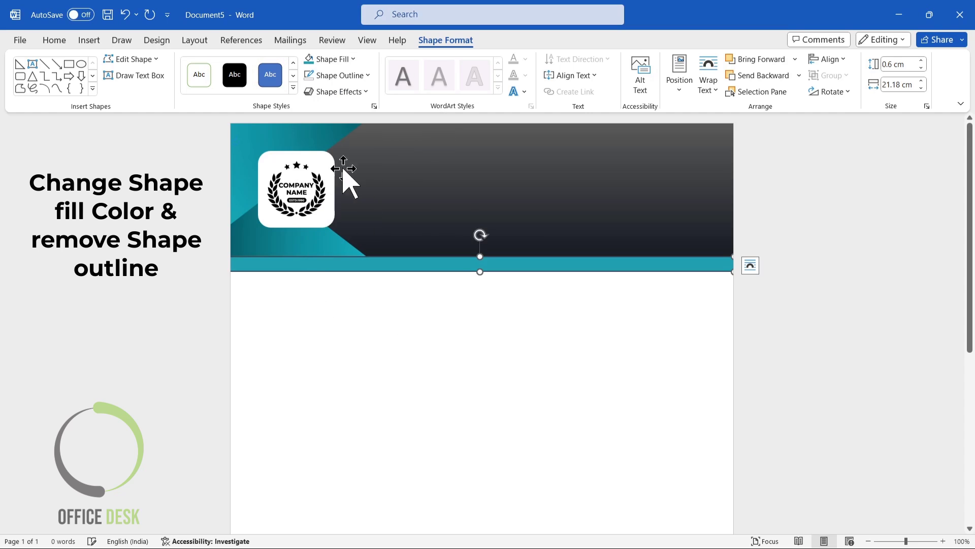
click(363, 77)
click(345, 278)
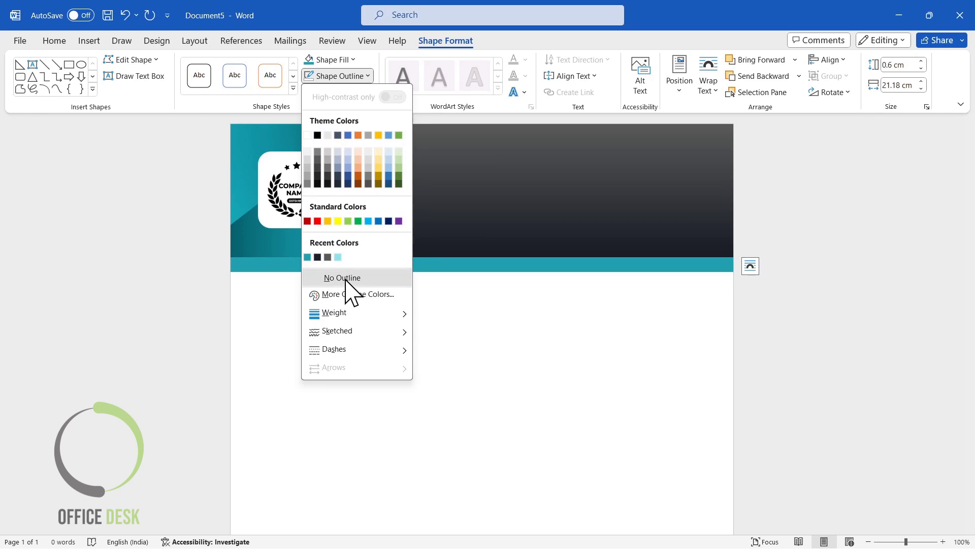
click(813, 333)
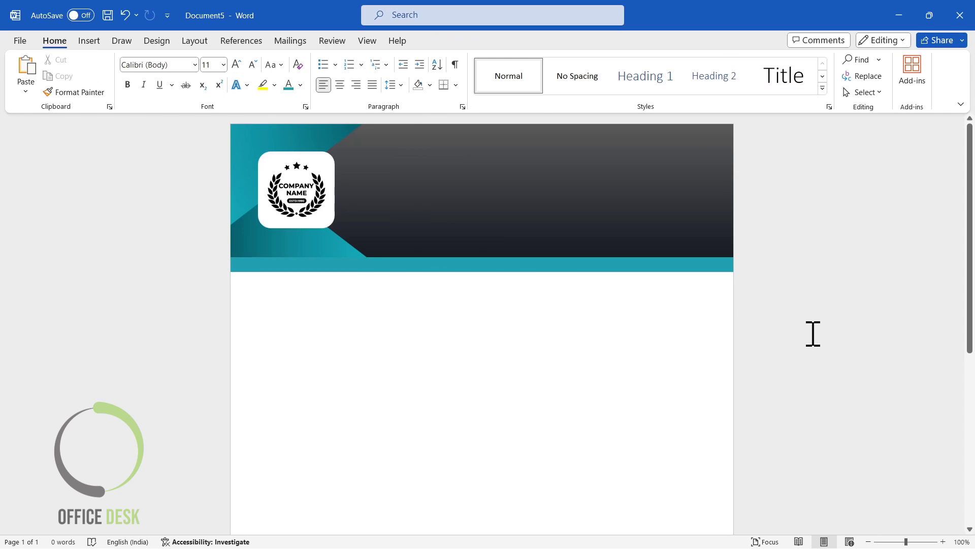
- Insert a text box about 1.6 cm high and 9.8 cm wide in the dark header area with the text COMPANY NAME
click(86, 43)
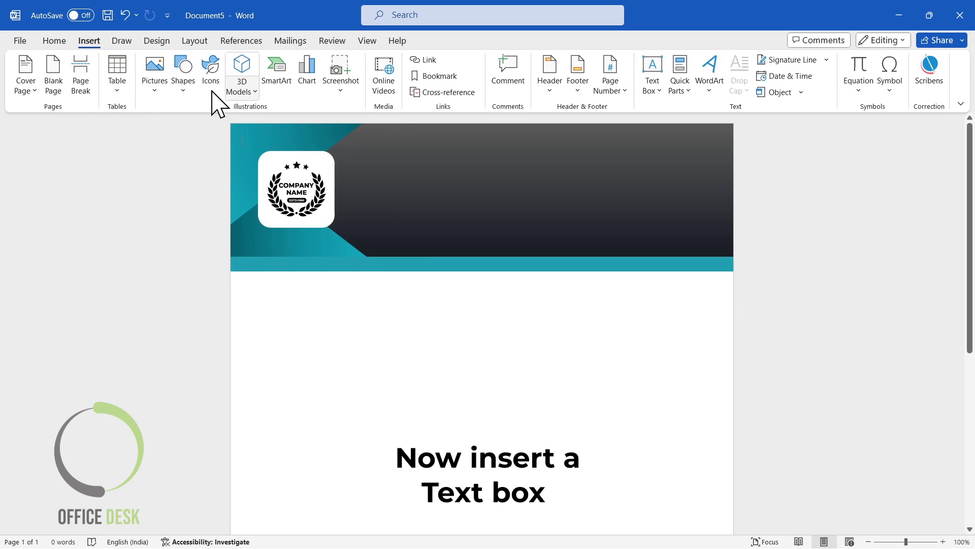
click(183, 91)
click(177, 251)
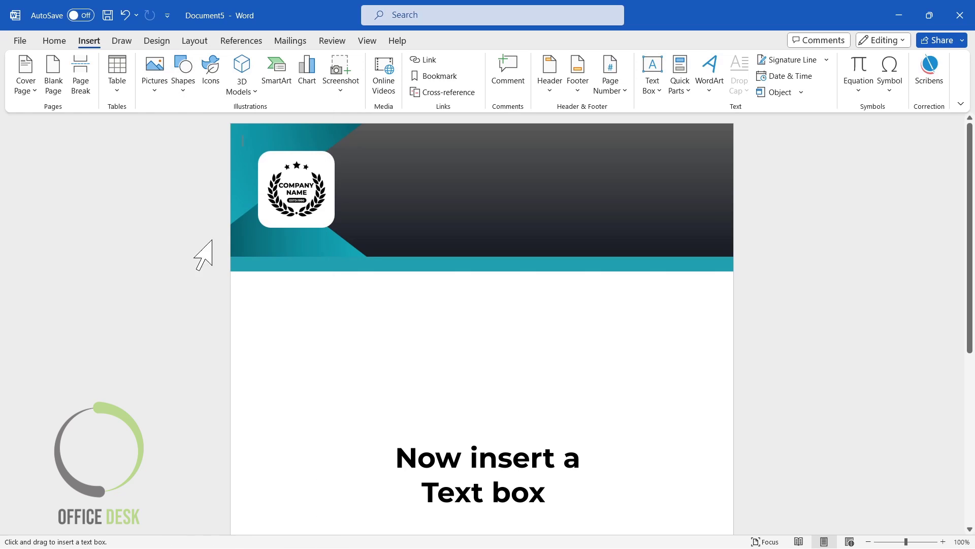
drag(399, 160, 635, 195)
text(COMPANY NAME)
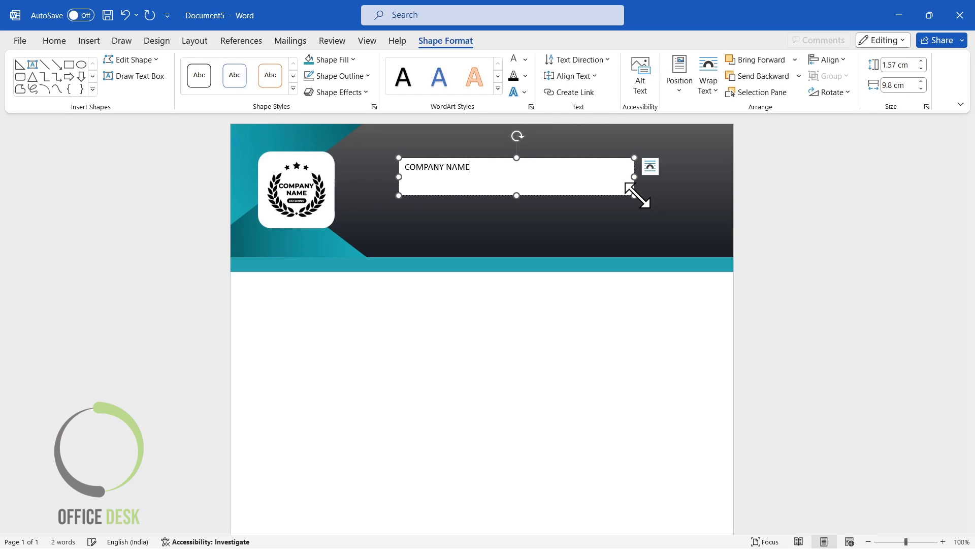
- Format the COMPANY NAME text in Montserrat Black at size 26, coloured teal and centred in its box
key(ctrl+a)
click(54, 41)
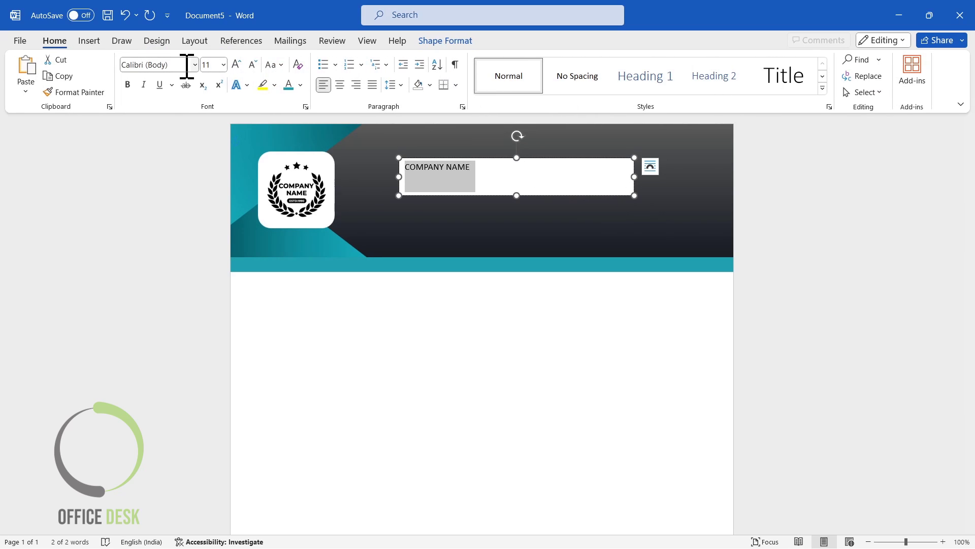
click(185, 65)
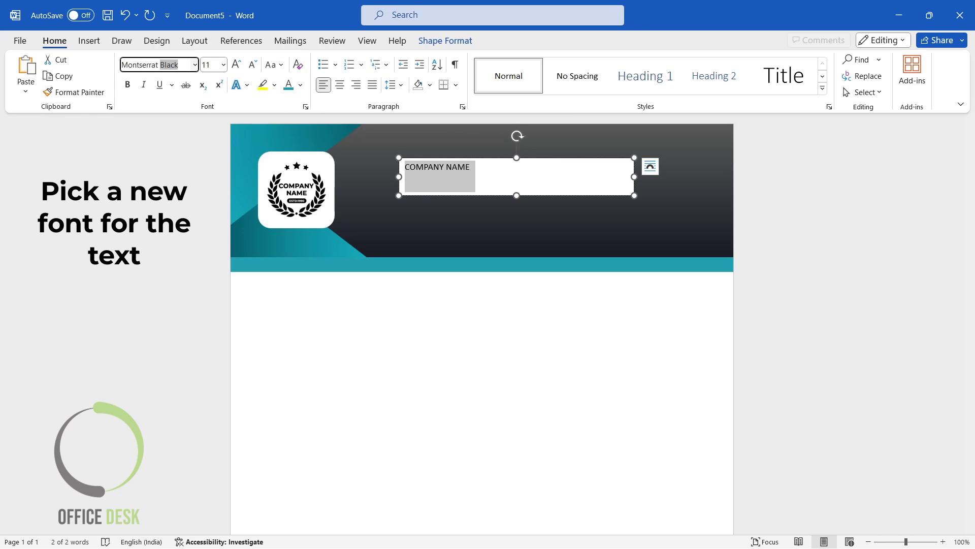
text(Montserrat)
key(Return)
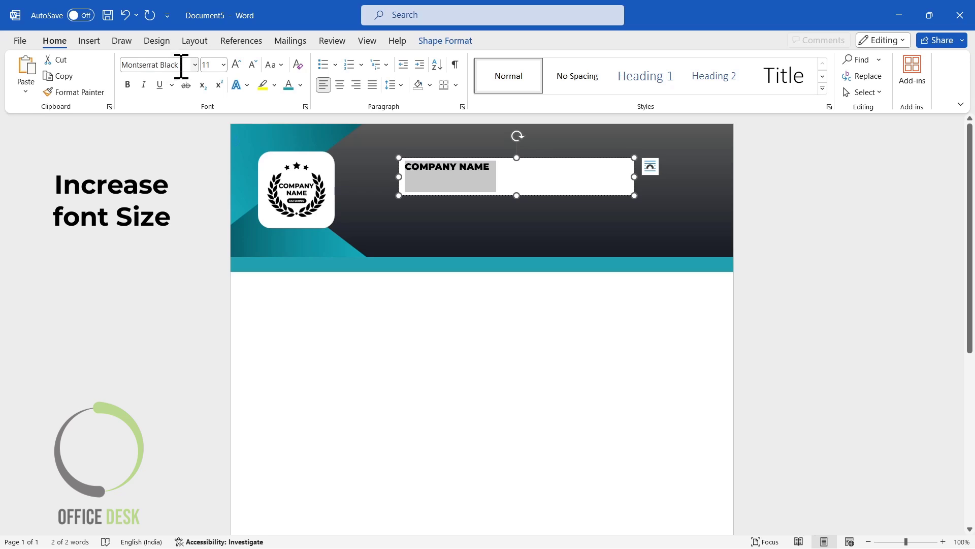
click(210, 65)
key(Return)
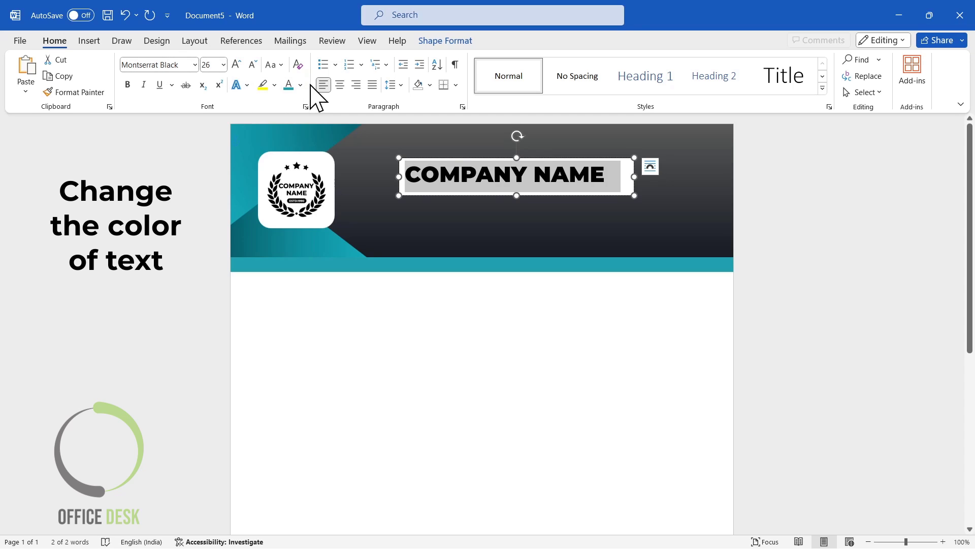
click(288, 85)
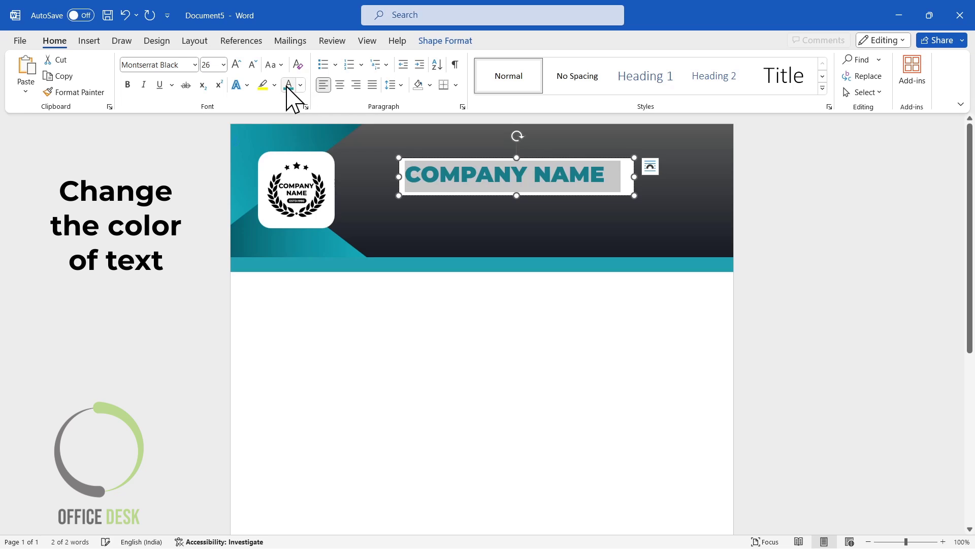
click(340, 85)
- Remove the fill and the outline from the COMPANY NAME text box
click(447, 41)
click(330, 59)
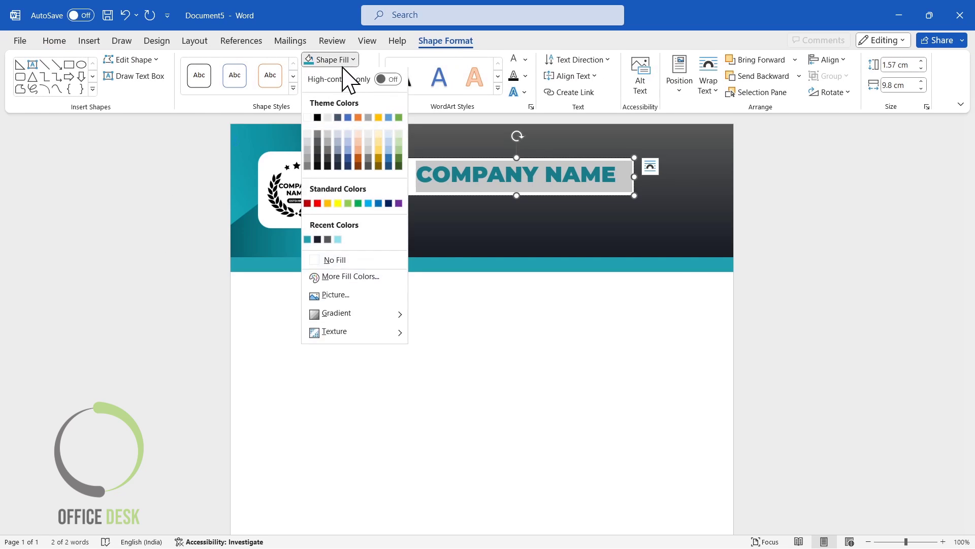
click(342, 263)
click(342, 76)
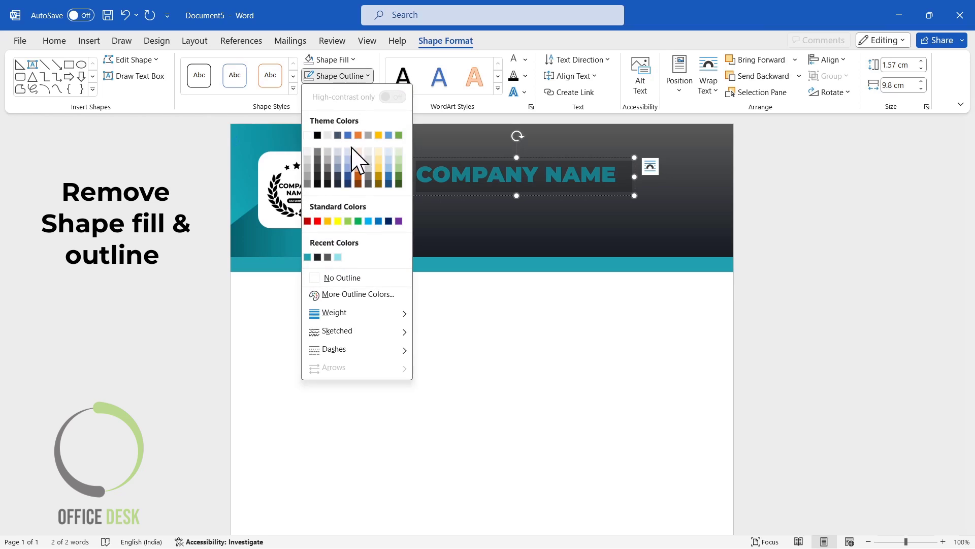
click(341, 277)
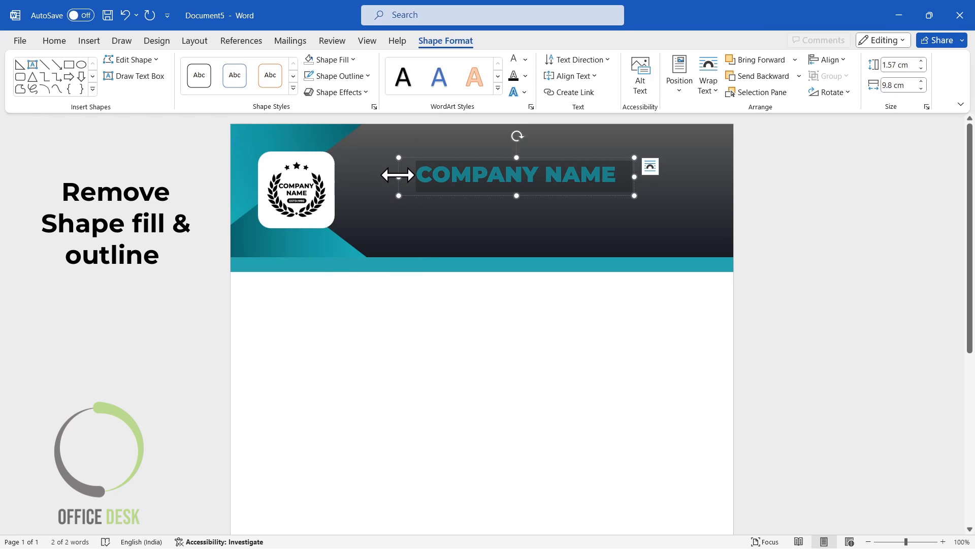
- Widen the COMPANY NAME text box to about 16.6 cm, spanning from the logo square's edge to the page's right edge
drag(398, 175, 335, 176)
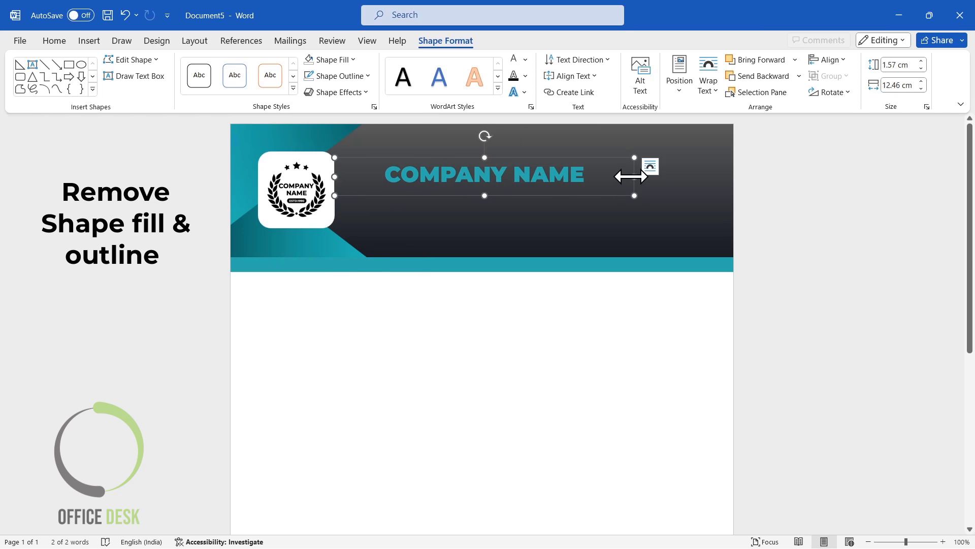
drag(631, 176, 733, 176)
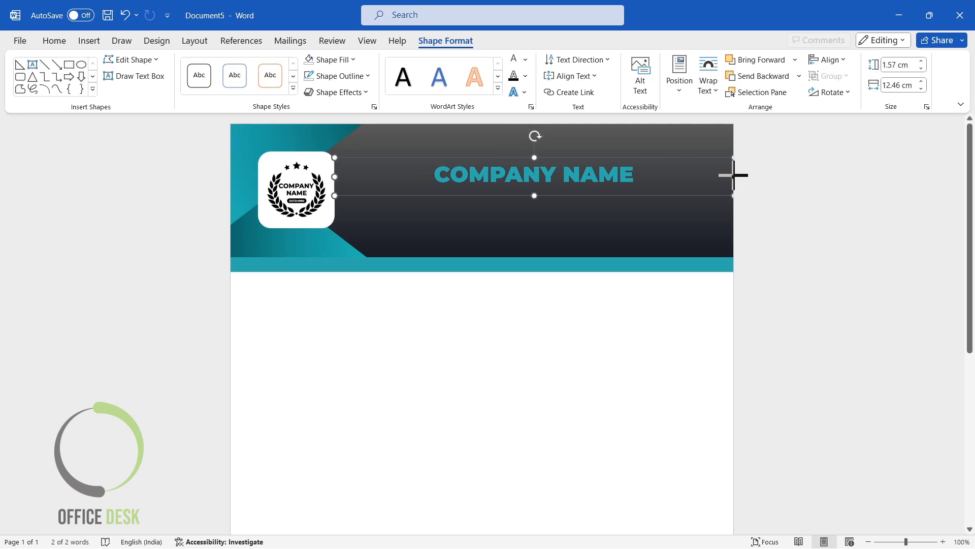
click(791, 216)
- Duplicate the COMPANY NAME text box just below the original and replace its text with YOUR TAGLINE GOES HERE
click(574, 173)
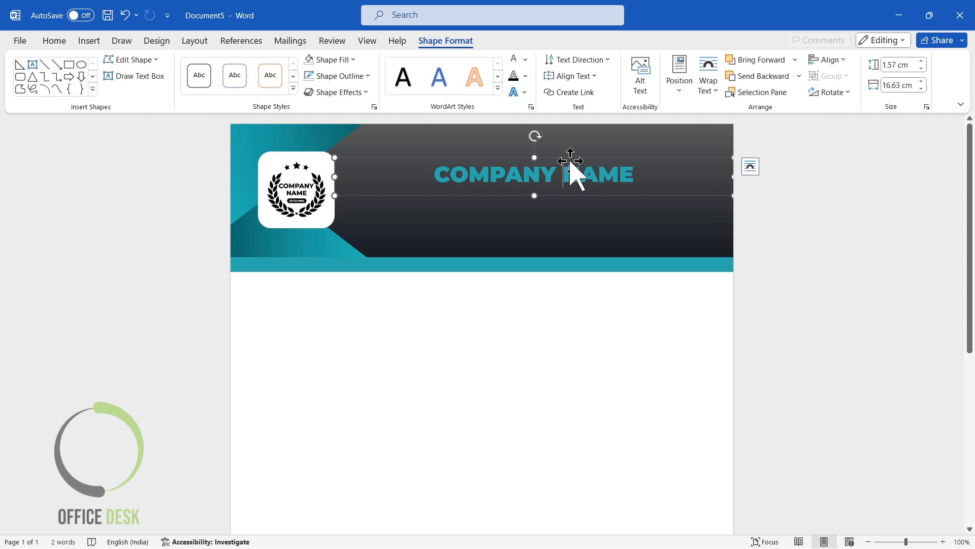
click(570, 158)
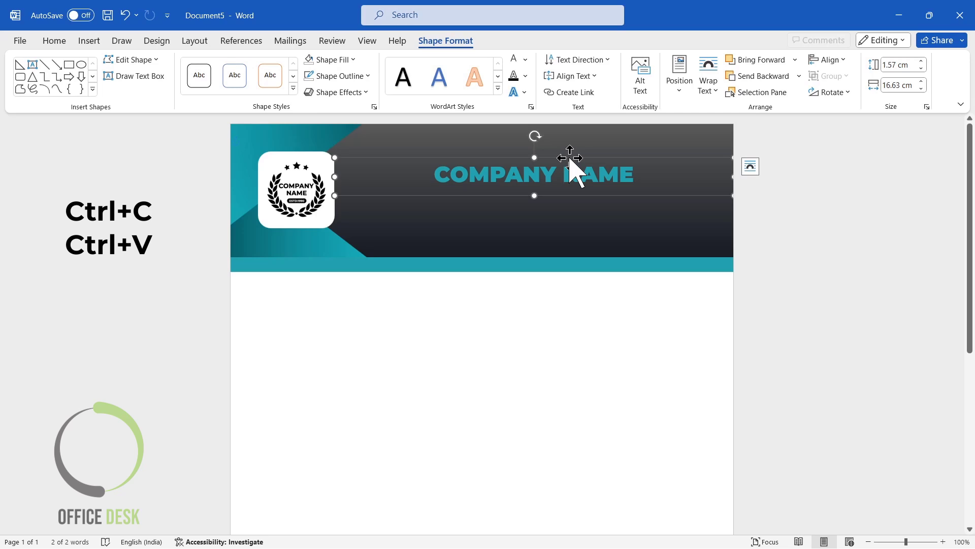
key(ctrl+v)
drag(564, 168, 554, 174)
drag(647, 196, 427, 187)
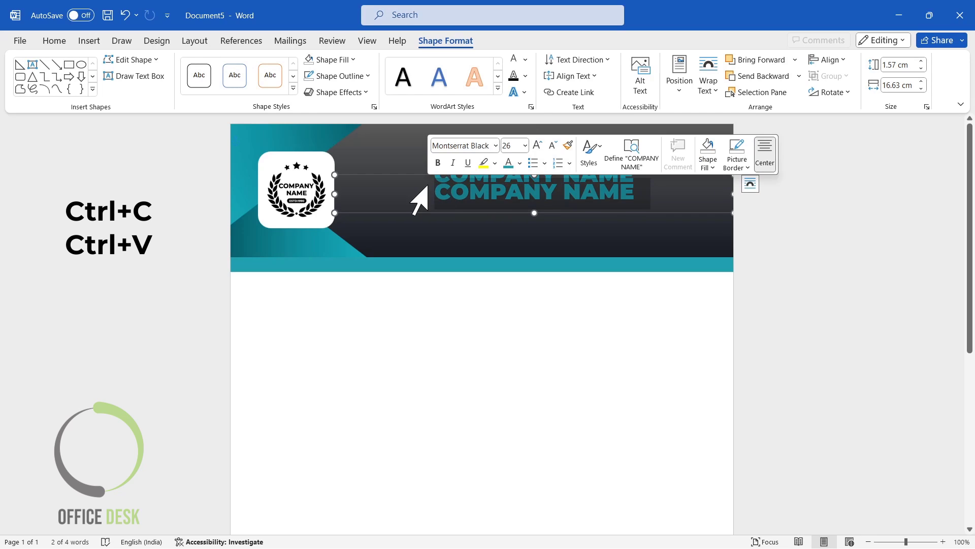
text(YOUR TAH)
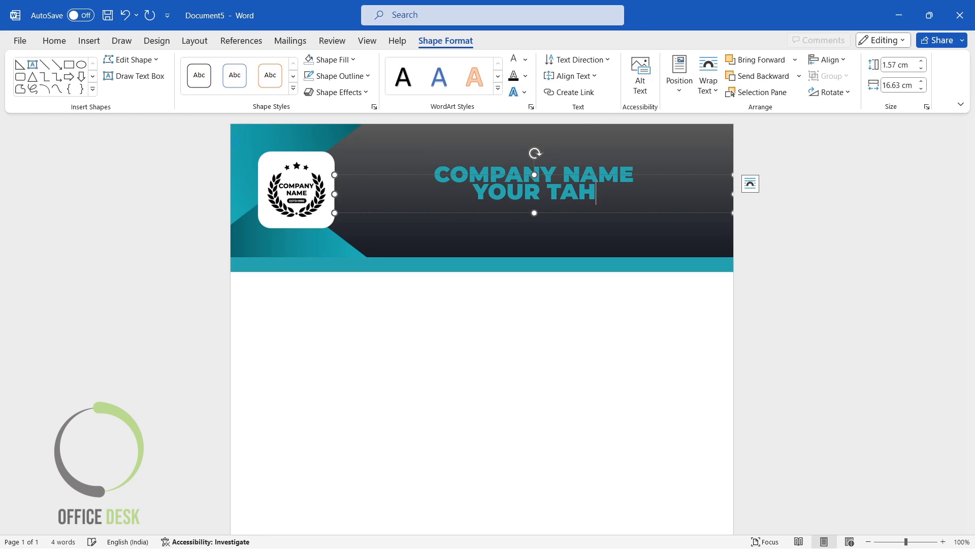
key(BackSpace)
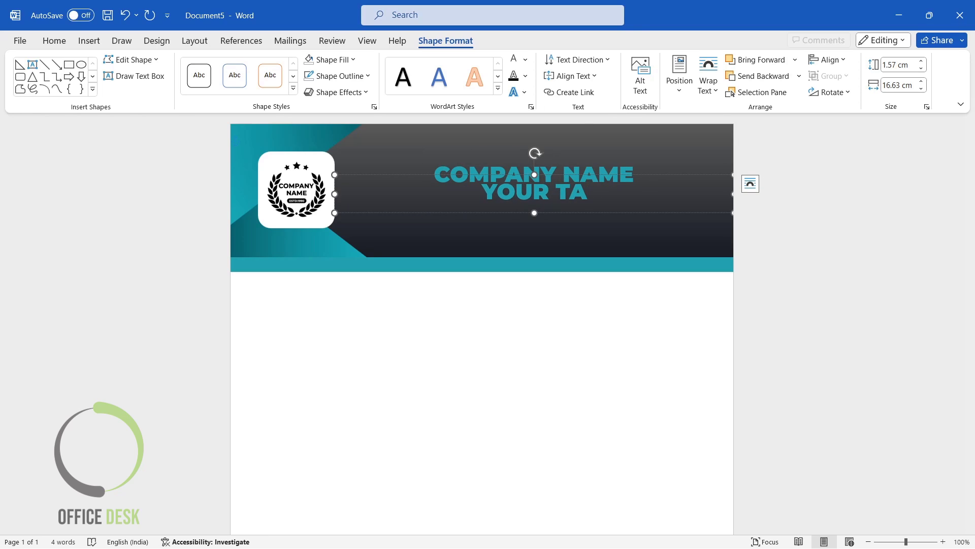
text(GLINE G)
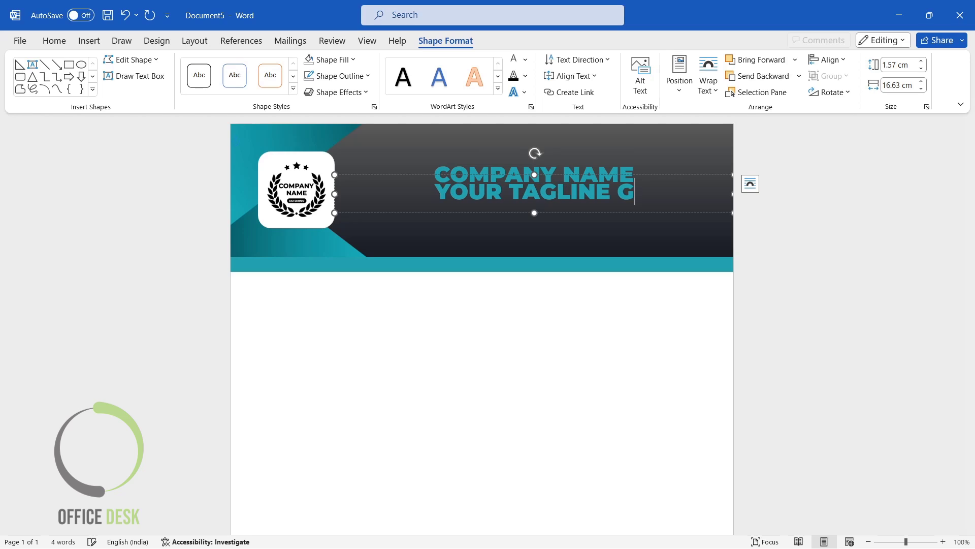
text(OES HERE)
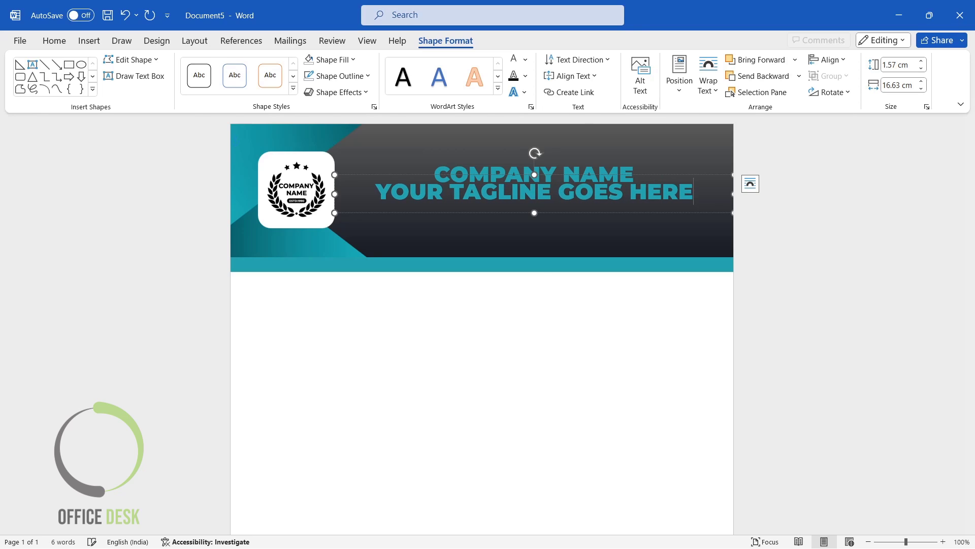
- Format the tagline text in Montserrat at size 16, coloured white
triple_click(429, 186)
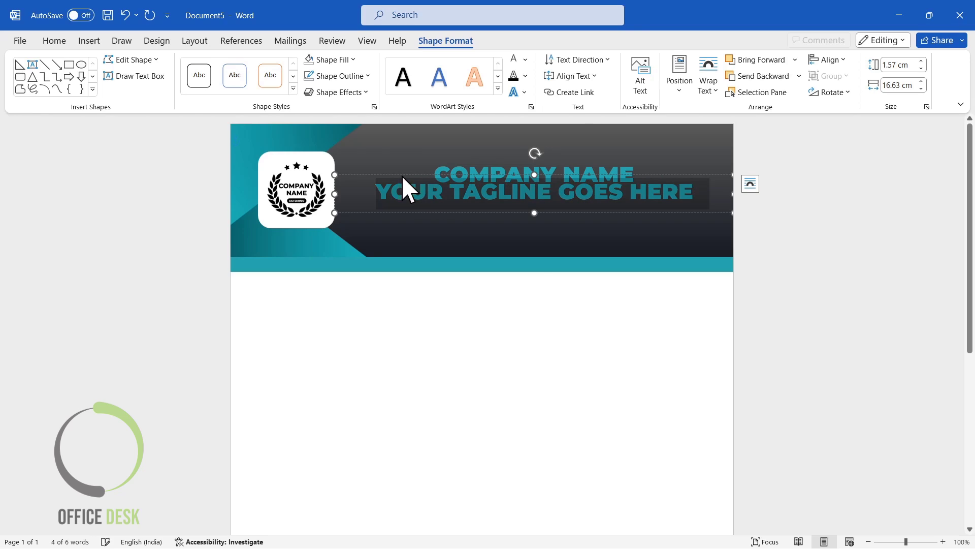
click(60, 44)
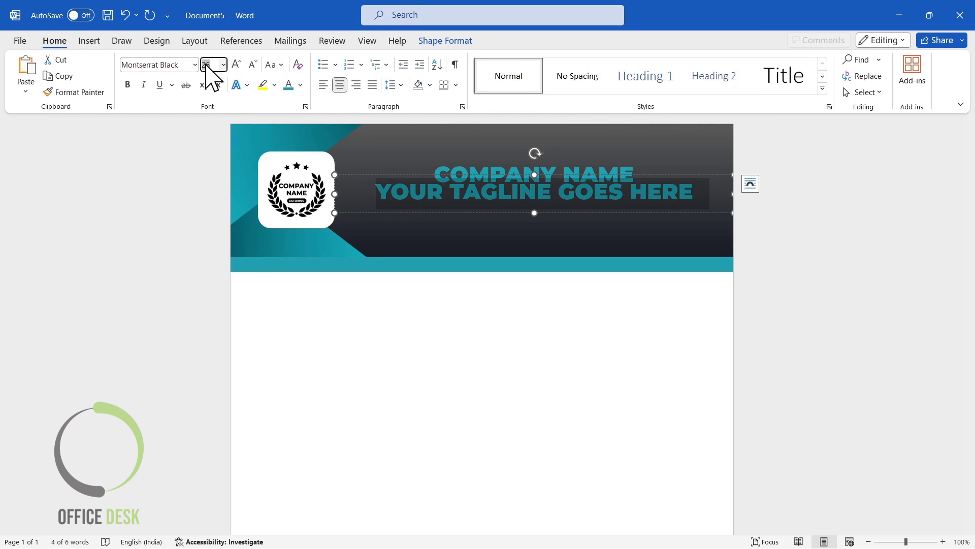
text(16)
key(Return)
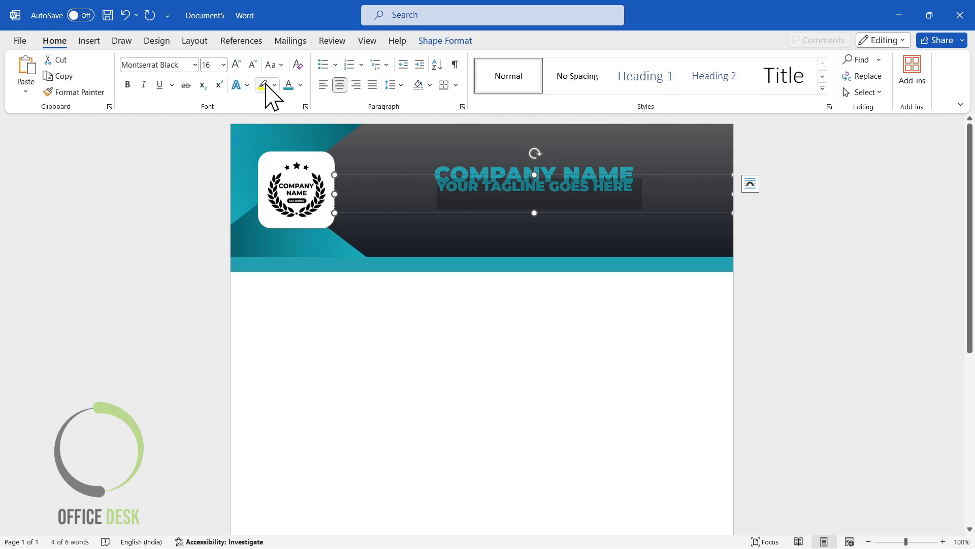
click(184, 65)
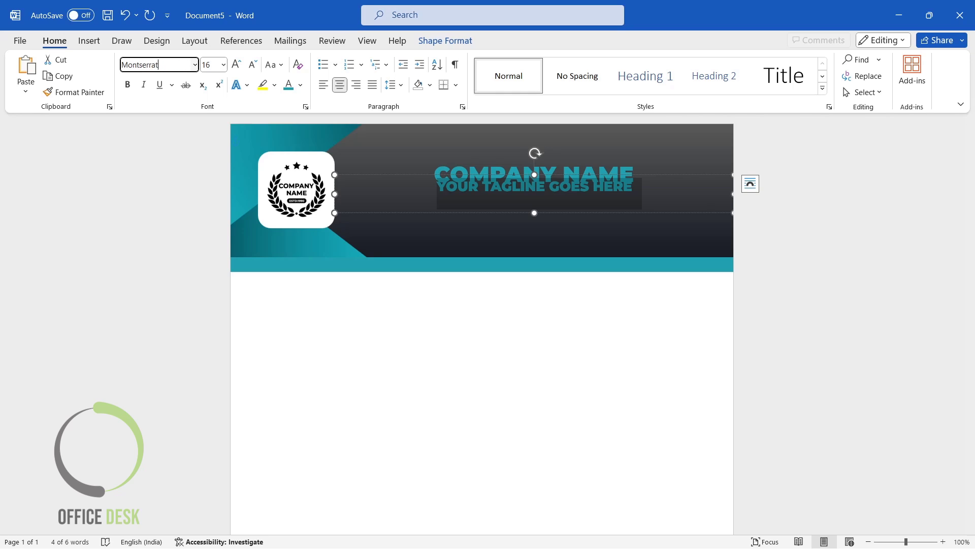
text(Montserrat)
key(Return)
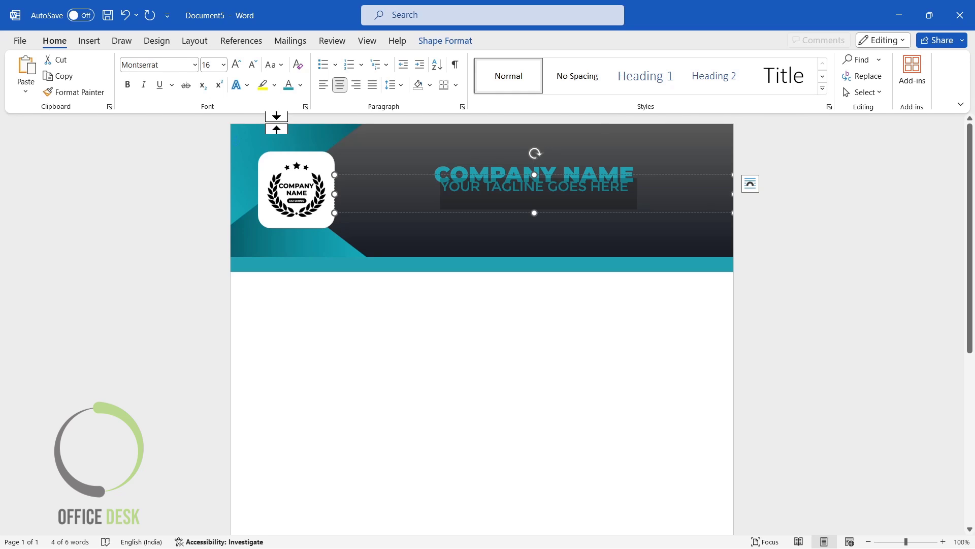
click(300, 85)
click(296, 161)
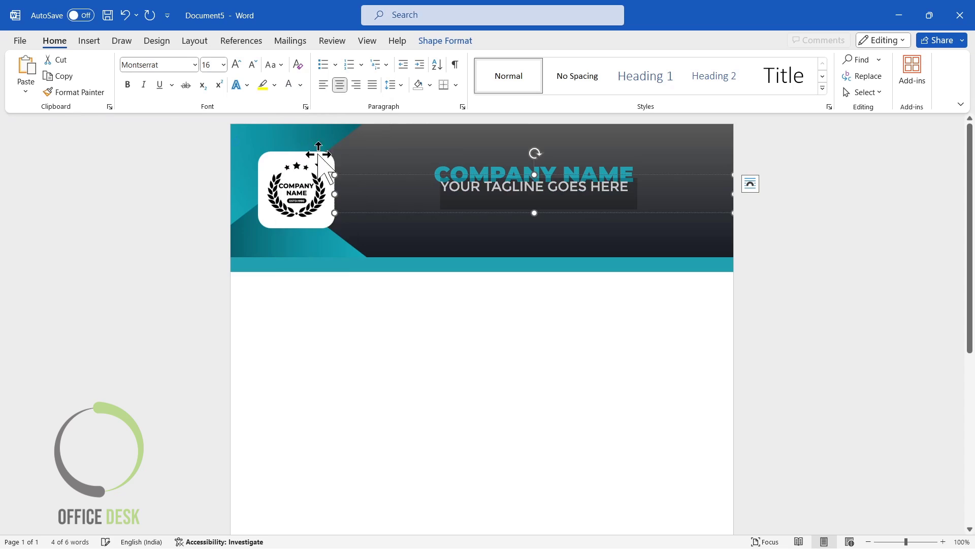
- Capitalize each word of the tagline and move its text box down beneath the company name
click(274, 65)
click(310, 133)
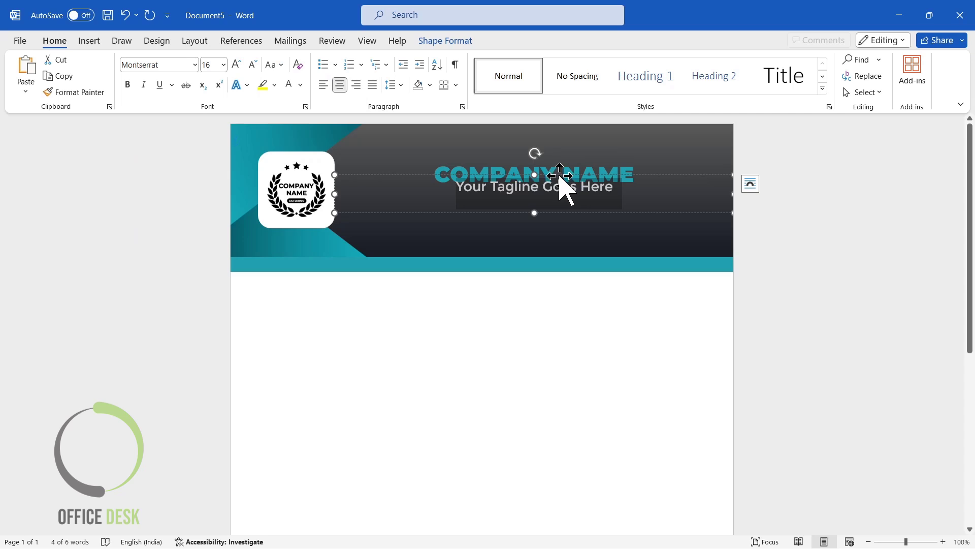
drag(558, 175, 558, 186)
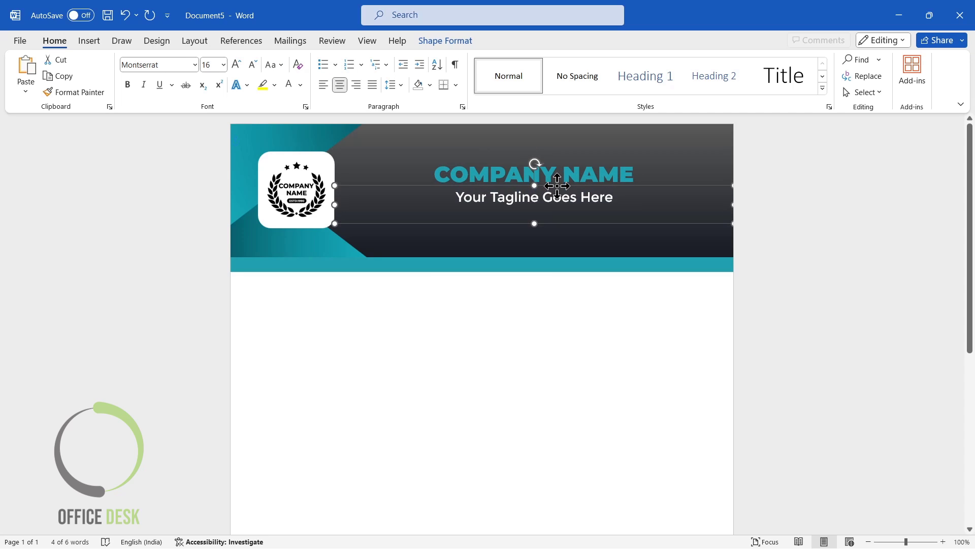
- Convert the tagline to uppercase at size 14 and shorten its text box to fit the single line
triple_click(603, 197)
click(273, 65)
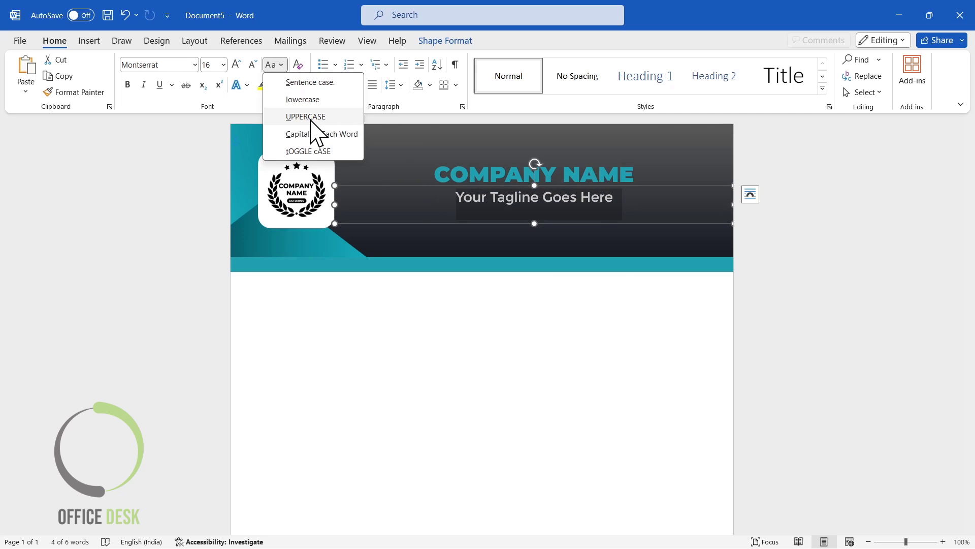
click(309, 115)
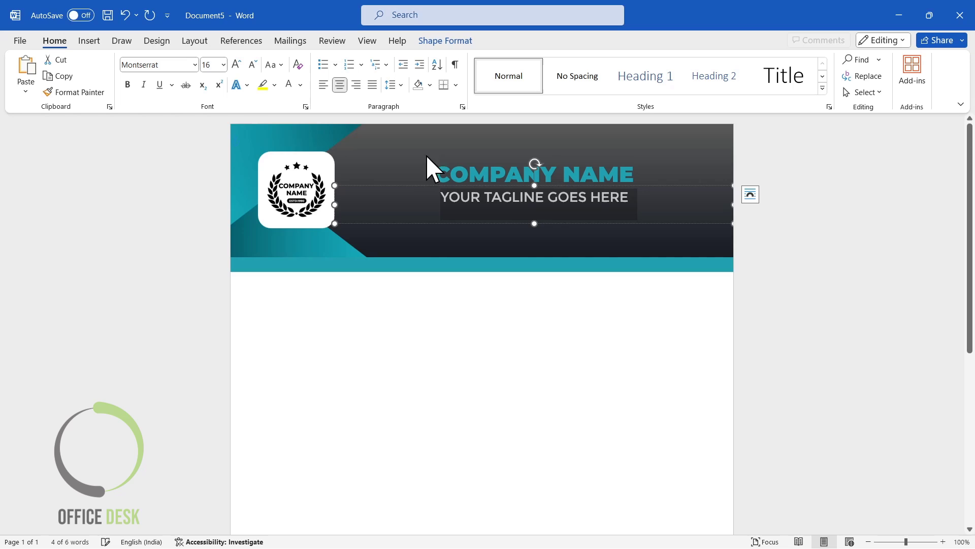
click(253, 64)
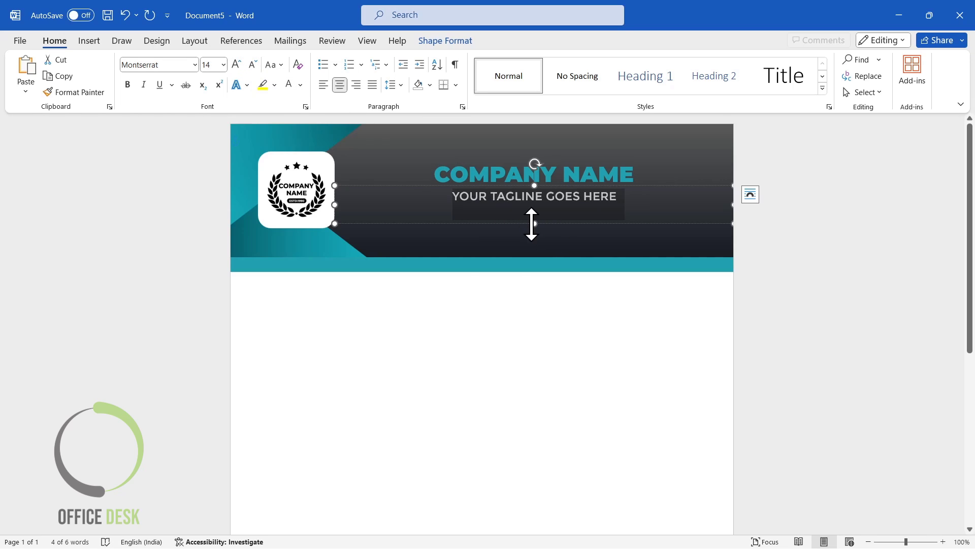
drag(532, 224, 535, 210)
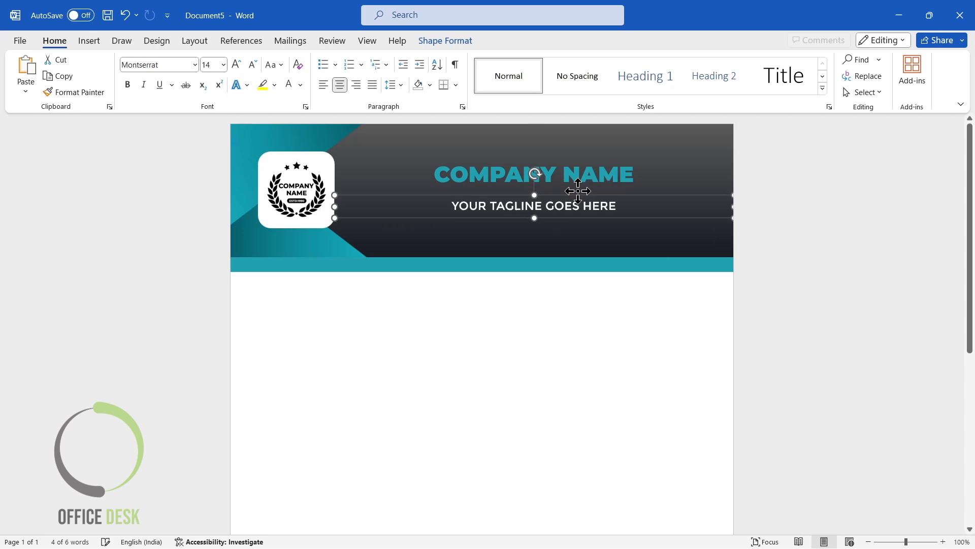
- Shift the COMPANY NAME text box slightly down and the tagline box slightly up so the two lines sit close together
click(733, 212)
click(579, 174)
drag(579, 157, 608, 191)
click(733, 220)
click(599, 186)
click(818, 245)
click(614, 205)
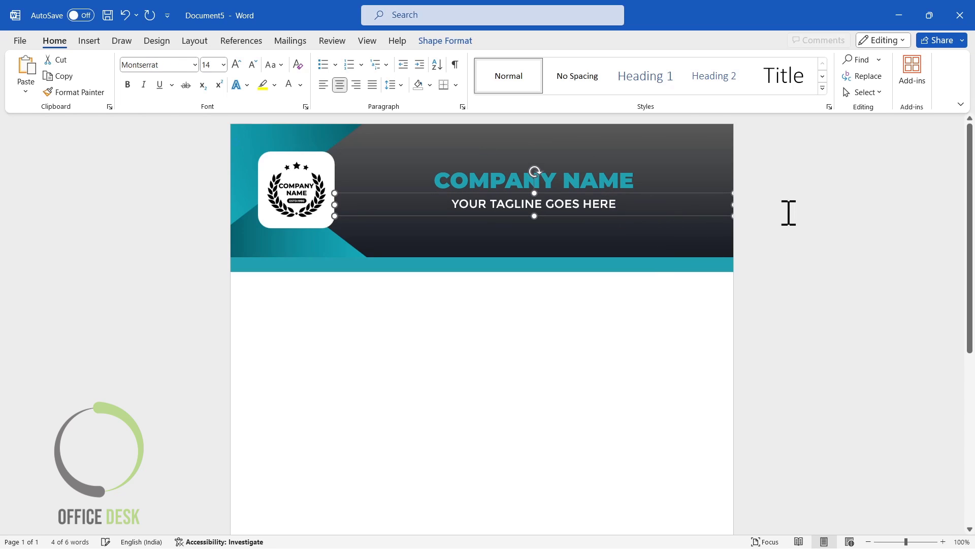
click(835, 259)
click(591, 213)
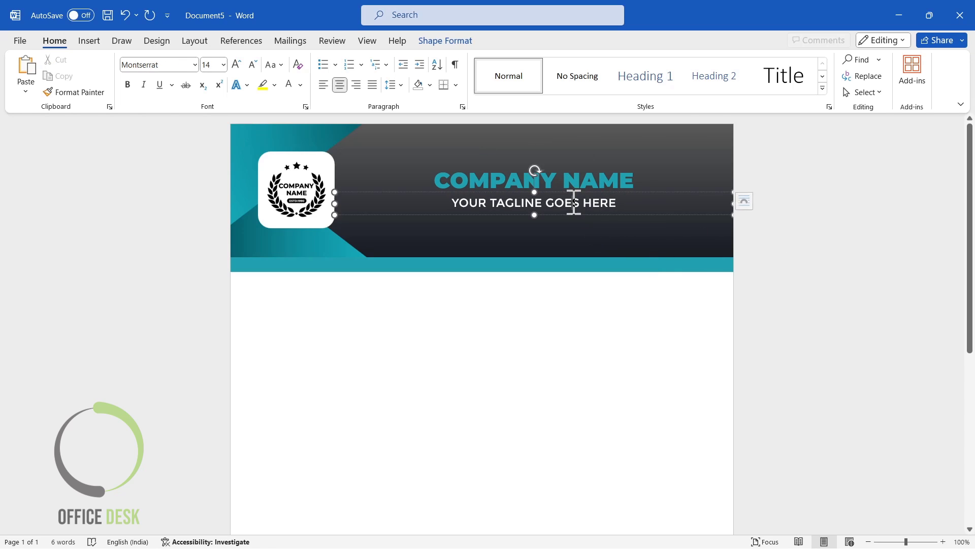
drag(584, 207, 584, 203)
- Move the company name and tagline boxes slightly down together, and nudge the company name up a little from the tagline
click(822, 246)
key(ctrl+z)
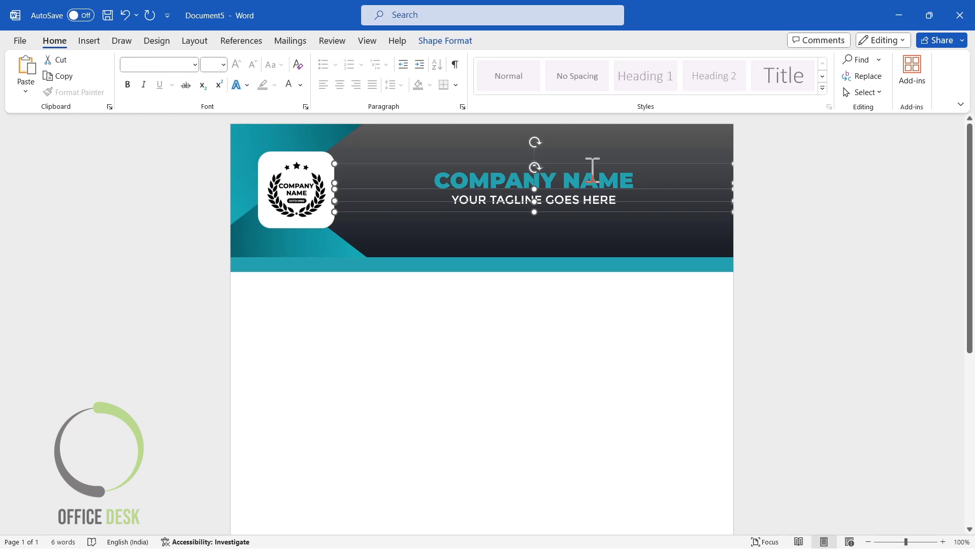
key(ctrl+y)
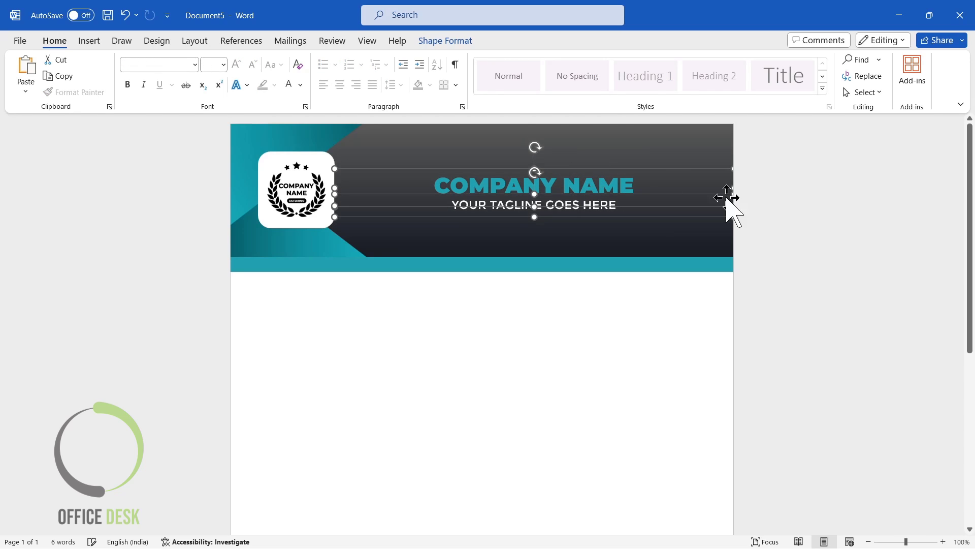
click(808, 236)
click(626, 175)
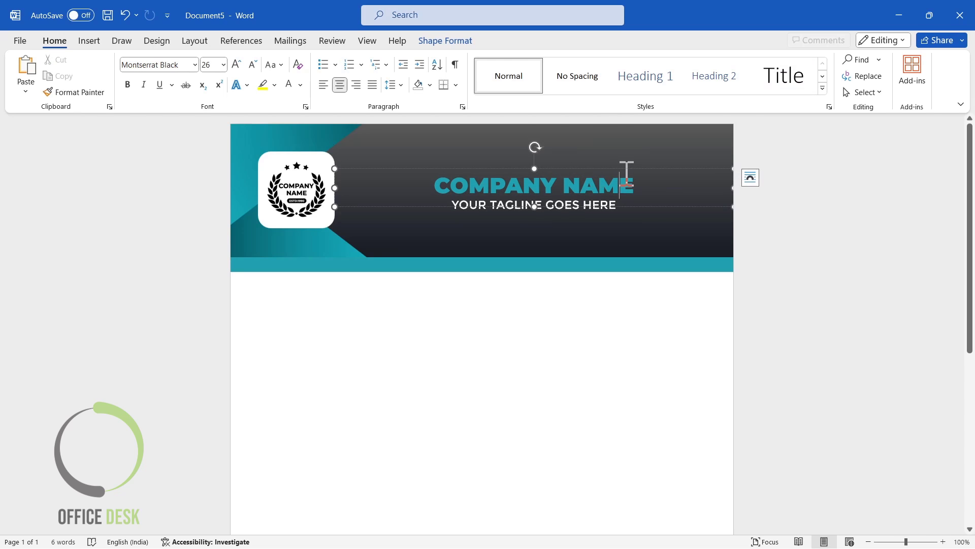
click(825, 251)
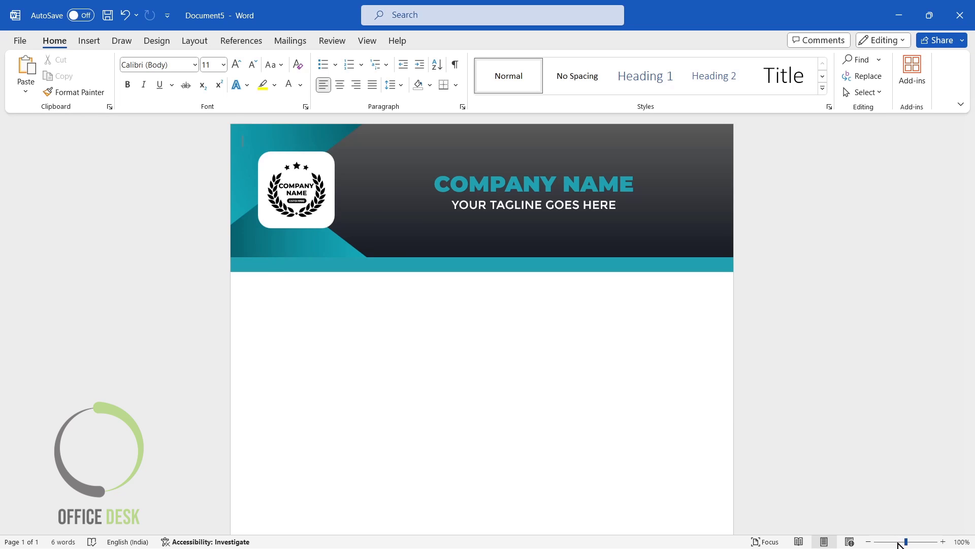
- Copy the header's dark gradient rectangle and thin teal strip and place the copies along the page's bottom edge as a footer
drag(905, 540, 891, 541)
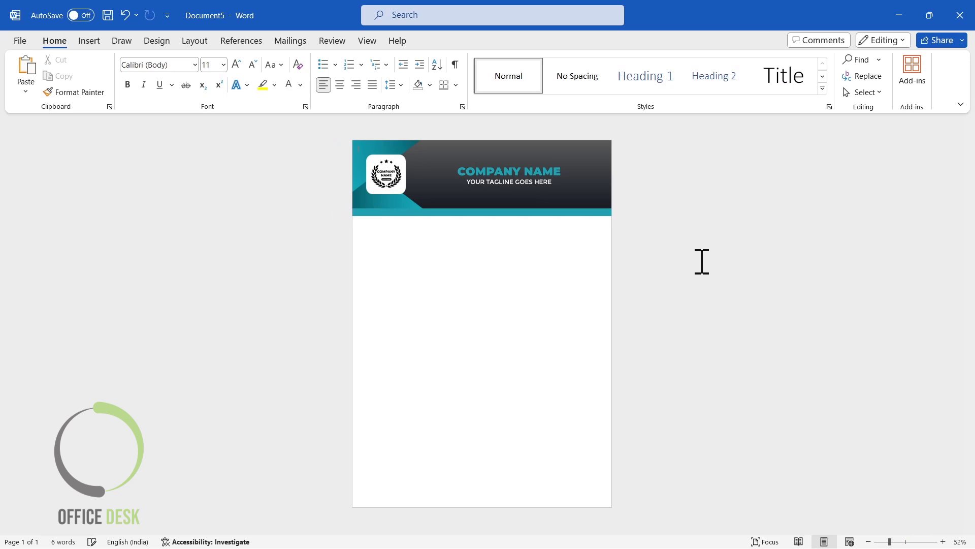
click(561, 148)
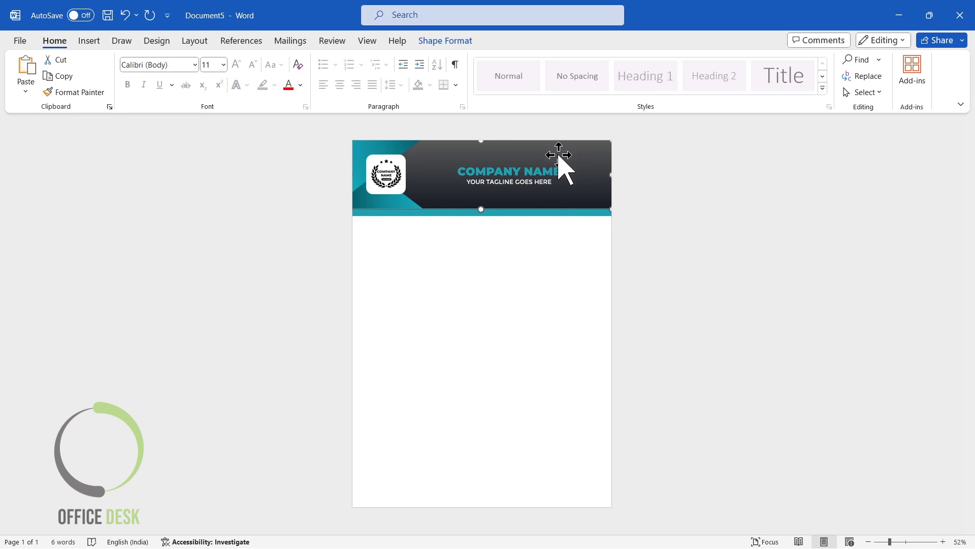
ctrl+click(563, 213)
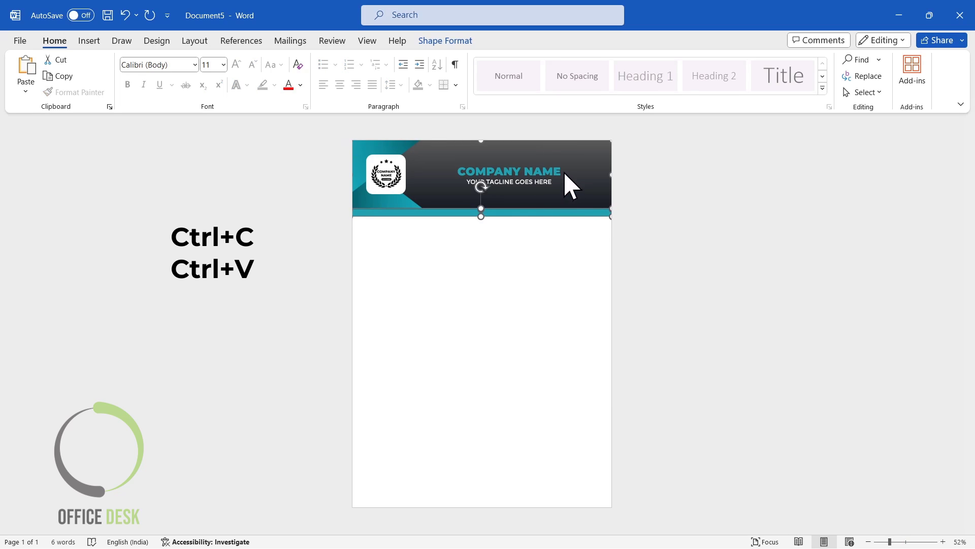
key(ctrl+v)
drag(555, 236, 547, 442)
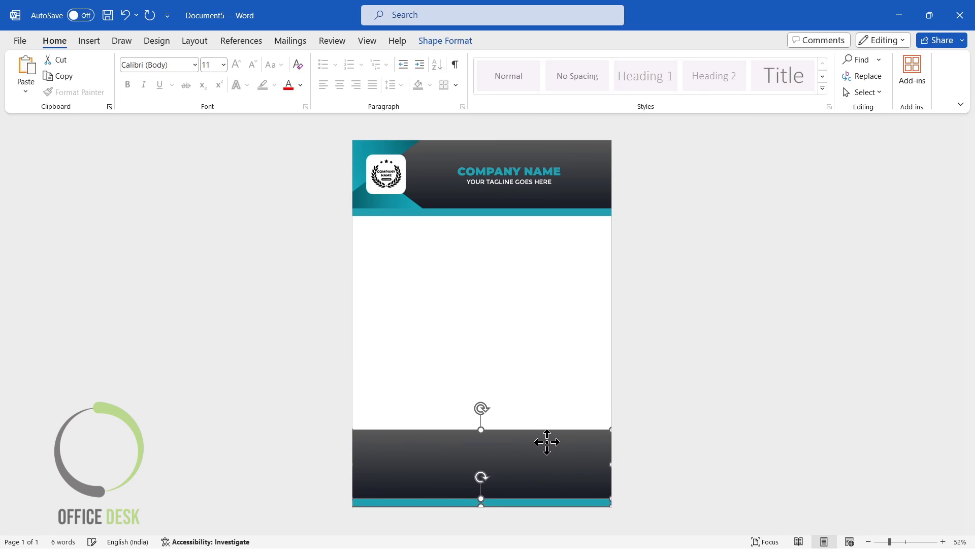
key(Down)
click(714, 415)
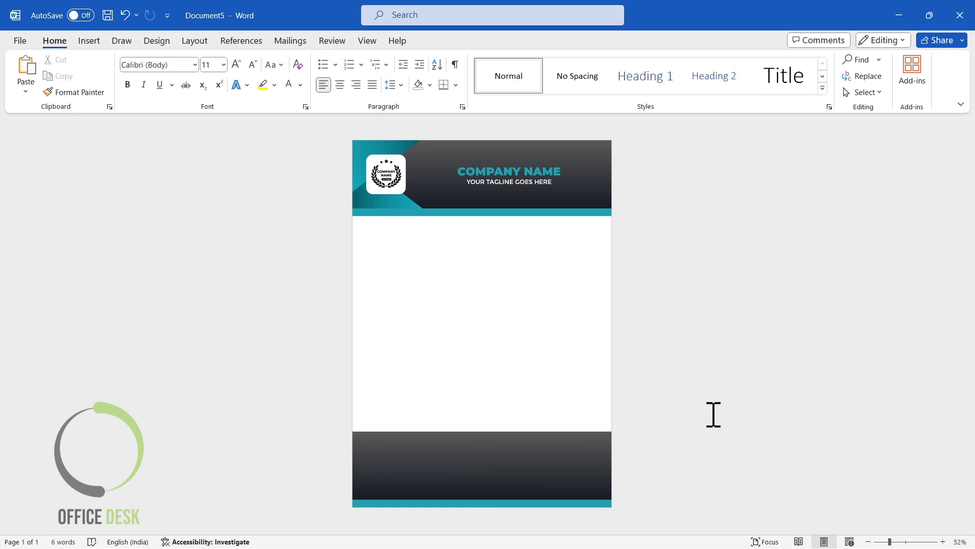
- Reduce the height of the footer's dark gradient rectangle slightly from its upper edge
click(473, 460)
drag(481, 432, 481, 445)
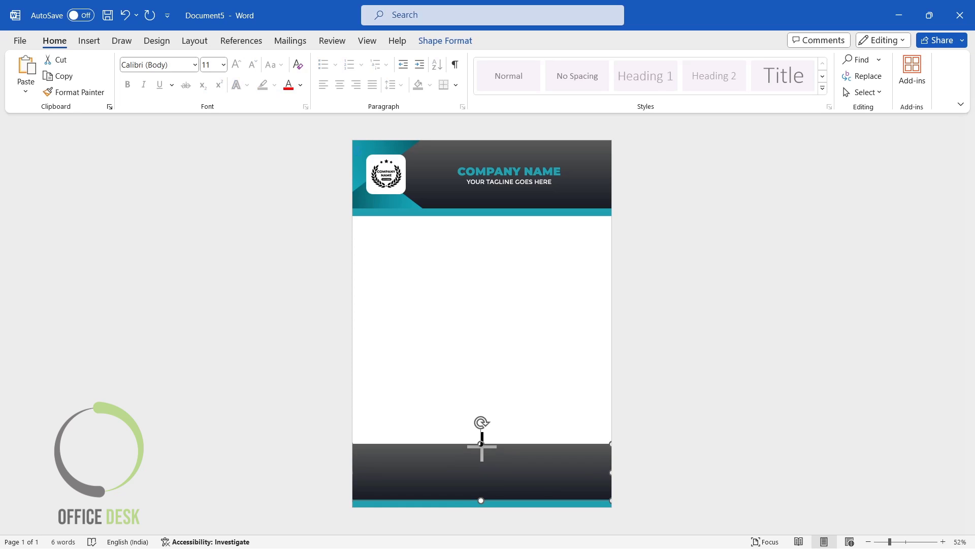
click(668, 423)
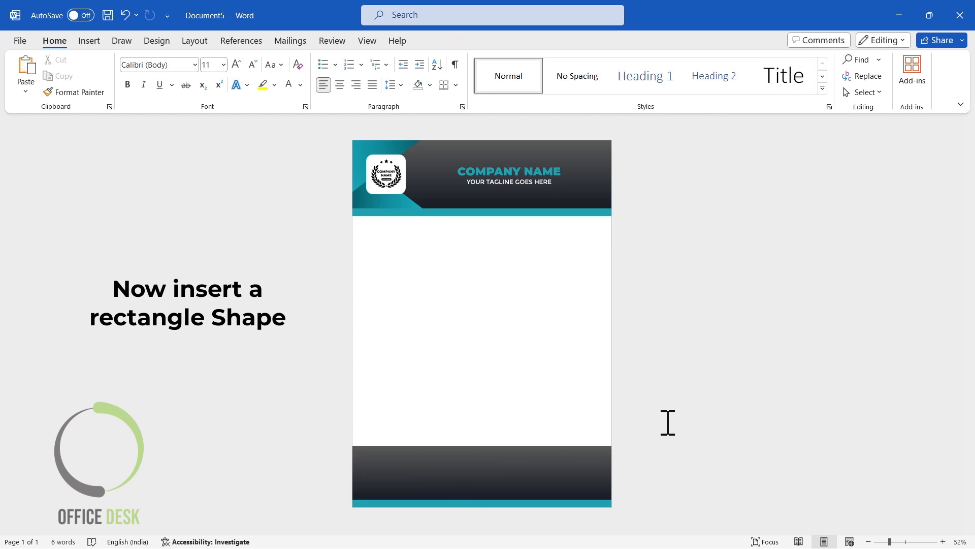
- Insert a rectangle about 18.53 cm by 21.26 cm covering the blank area between header and footer, and remove its outline
click(92, 42)
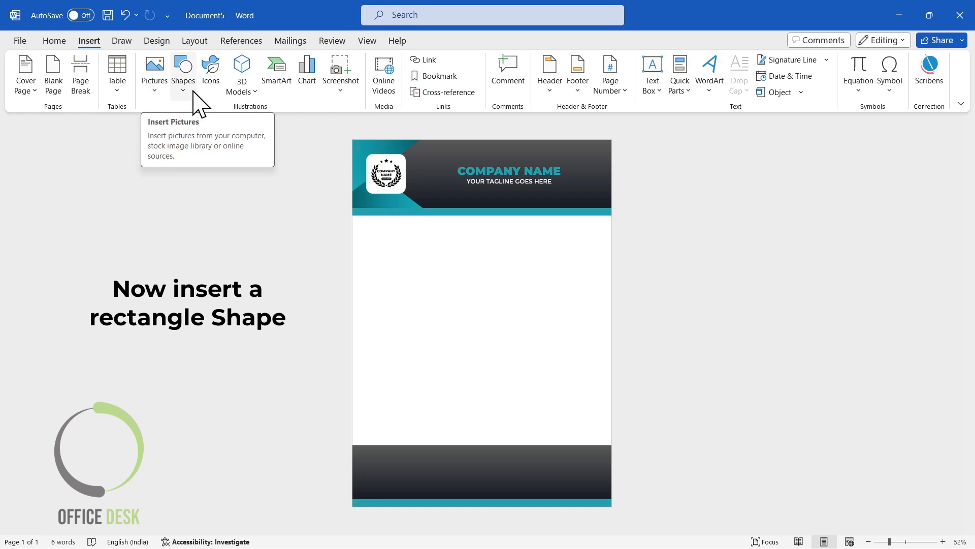
click(185, 87)
click(226, 127)
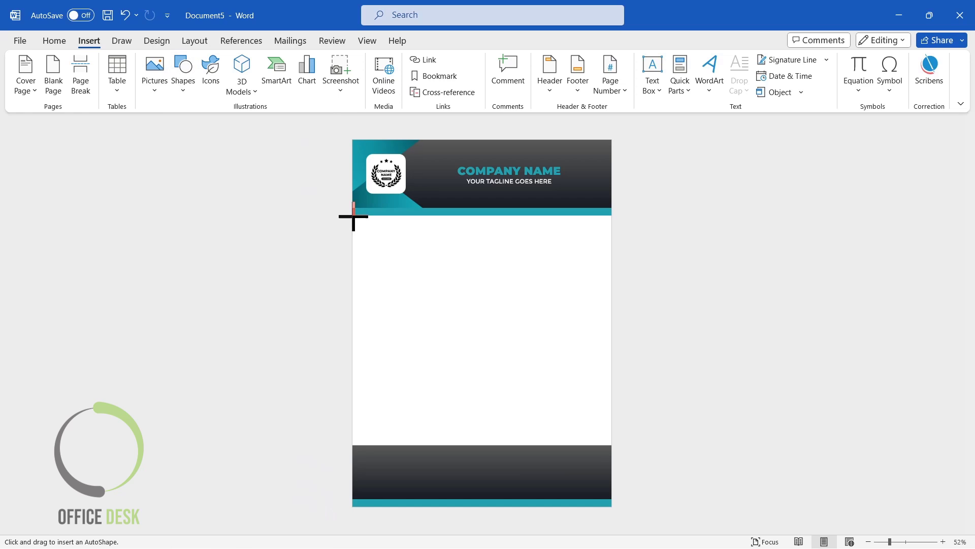
drag(353, 217, 613, 446)
click(335, 76)
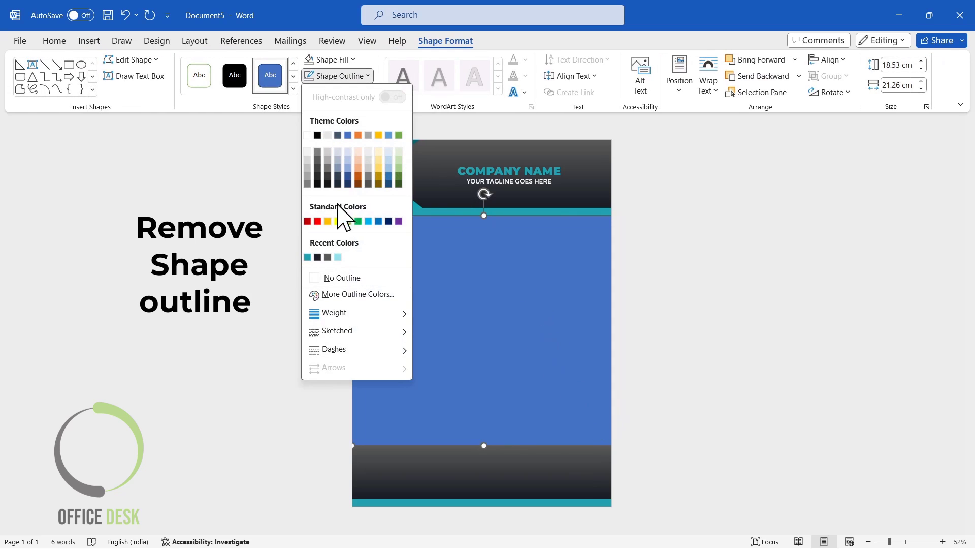
click(341, 277)
- Give the middle rectangle a gradient fill with white as the first stop and the recent teal as the last stop
drag(529, 283, 528, 279)
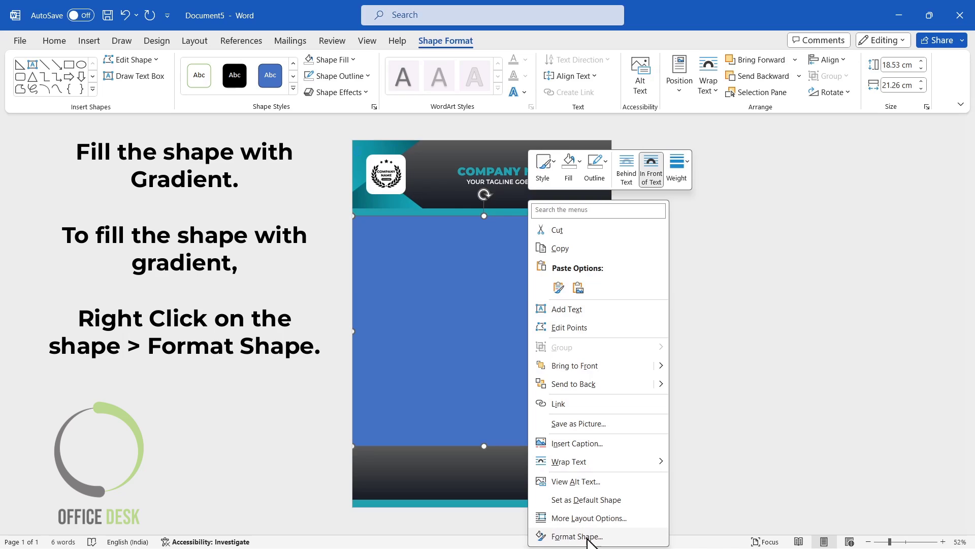
click(601, 537)
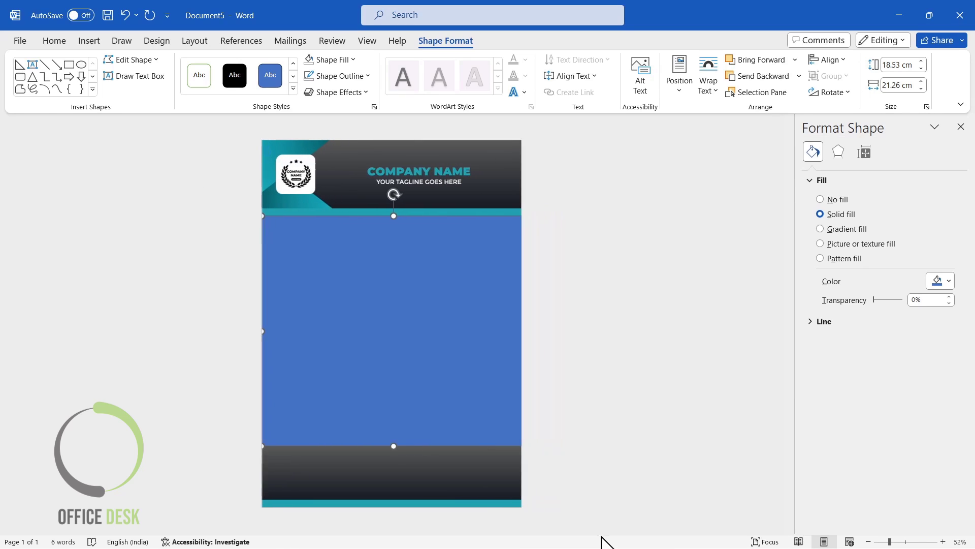
click(824, 229)
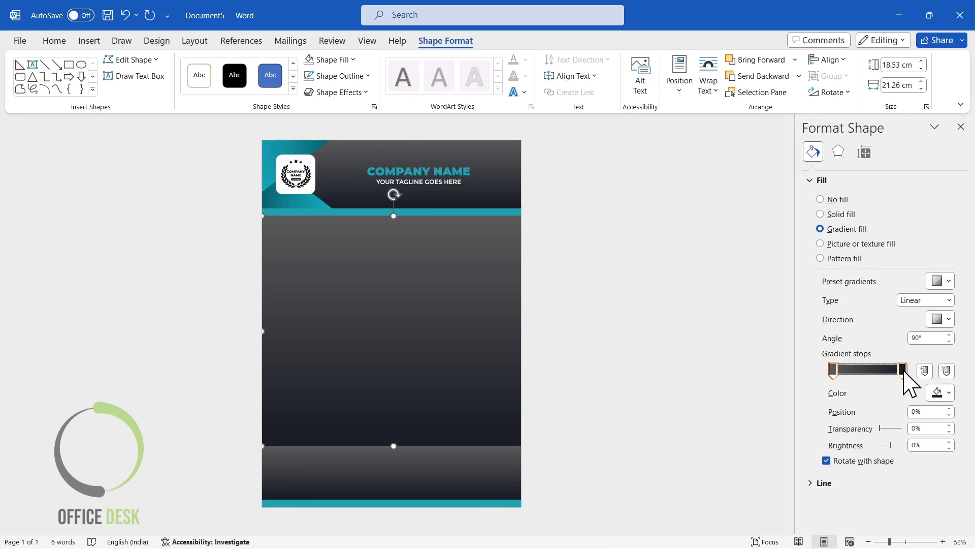
click(903, 371)
click(947, 393)
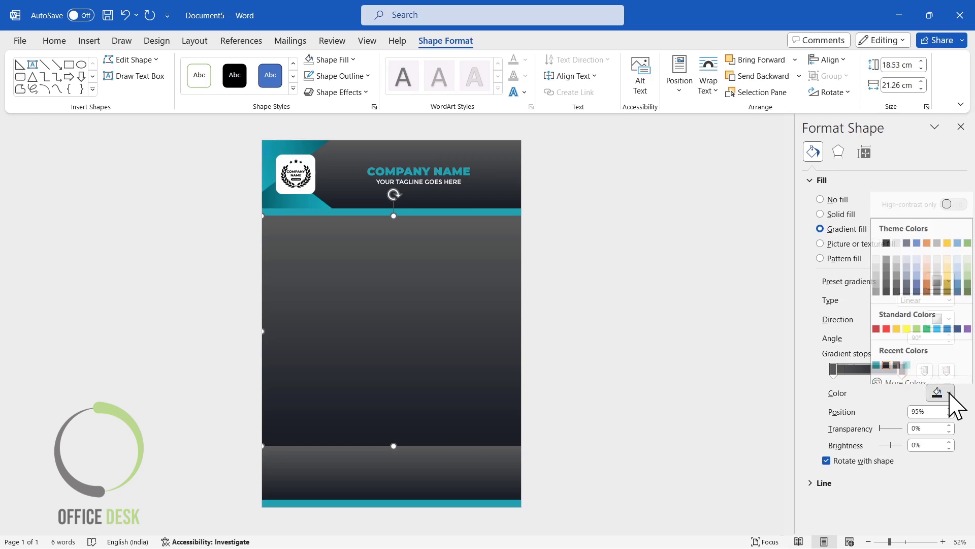
click(876, 359)
click(834, 370)
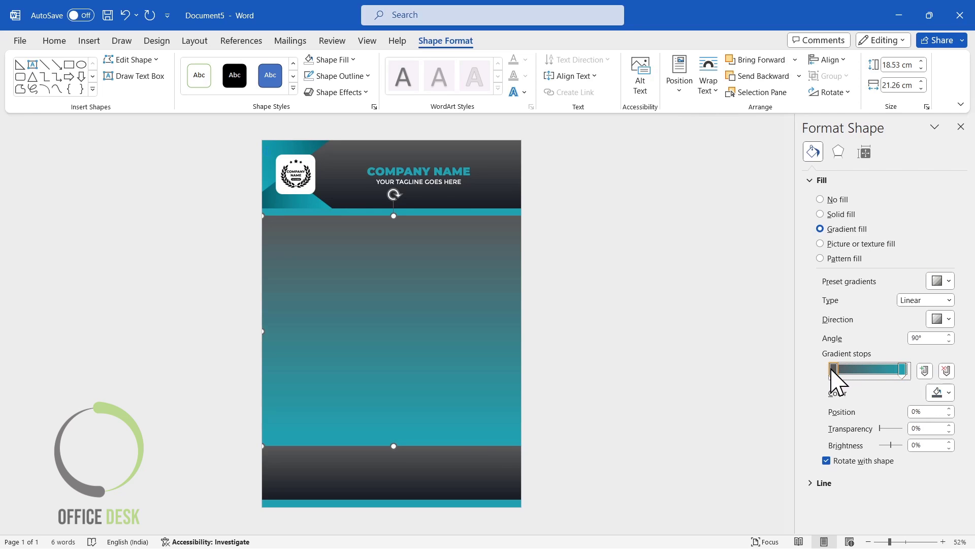
click(941, 392)
click(877, 238)
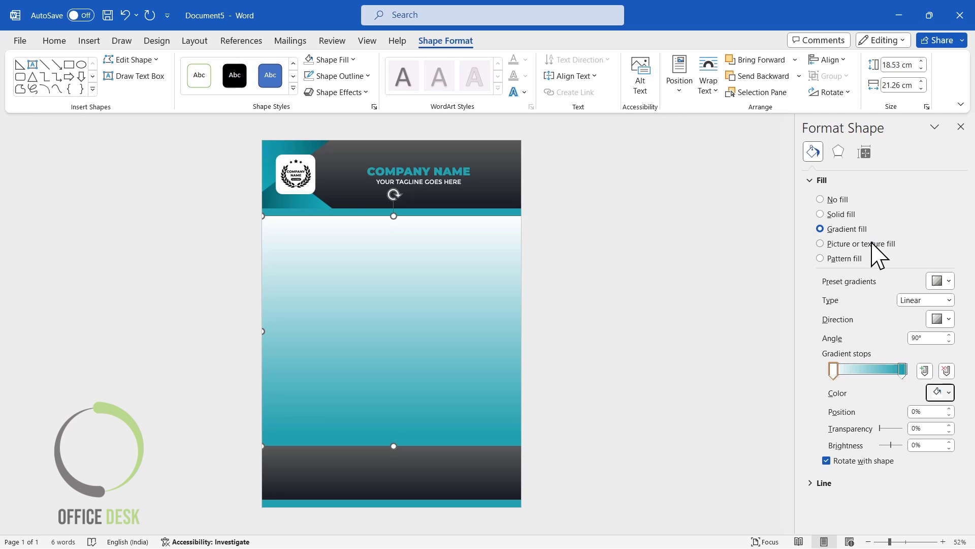
- Set the transparency of the middle rectangle's teal gradient stop to 59%
click(903, 370)
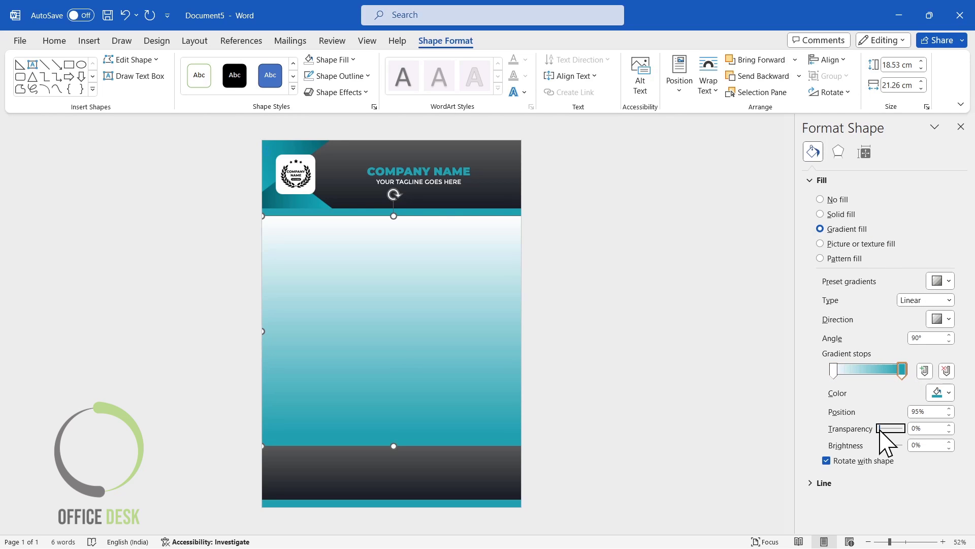
drag(880, 428, 893, 428)
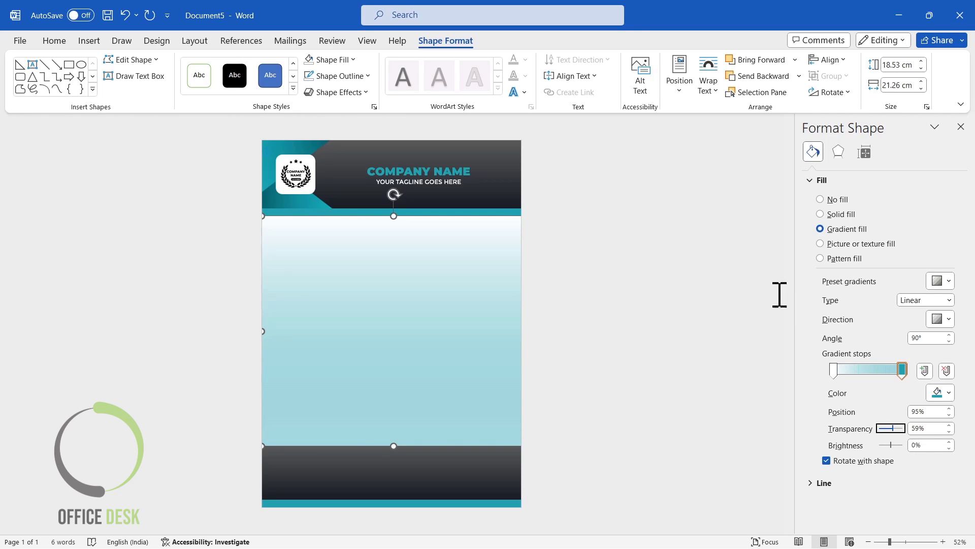
click(735, 287)
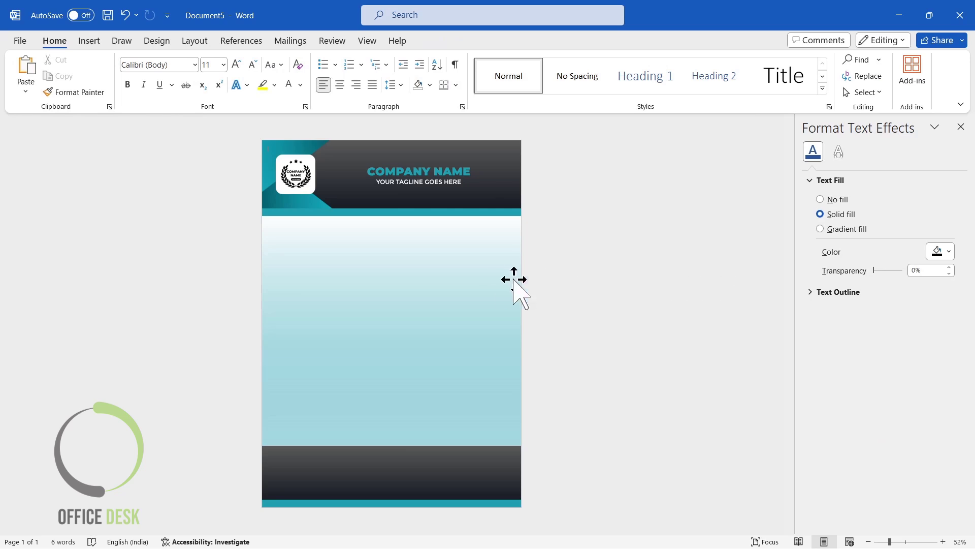
- Change the middle rectangle's gradient to the Radial type, radiating from its top-left corner
click(479, 278)
click(949, 300)
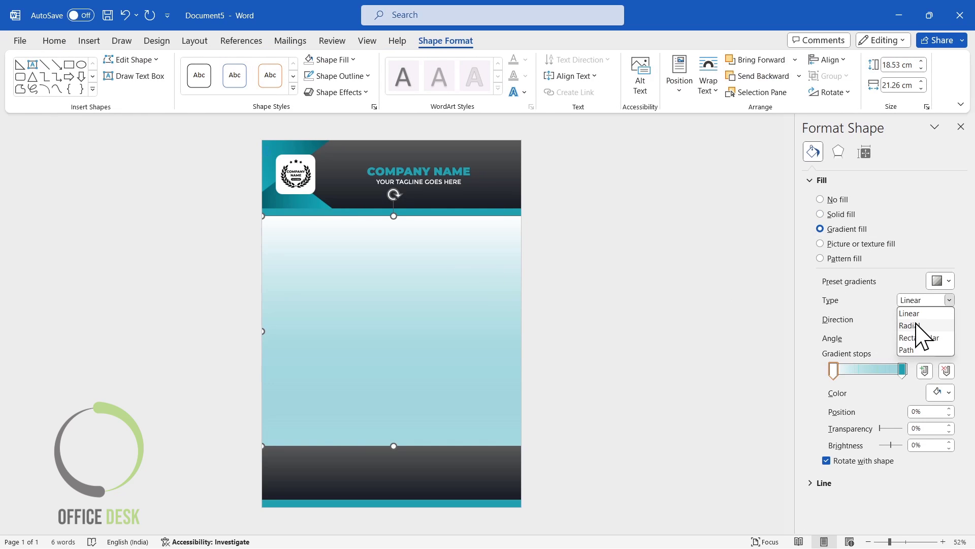
click(912, 325)
click(948, 319)
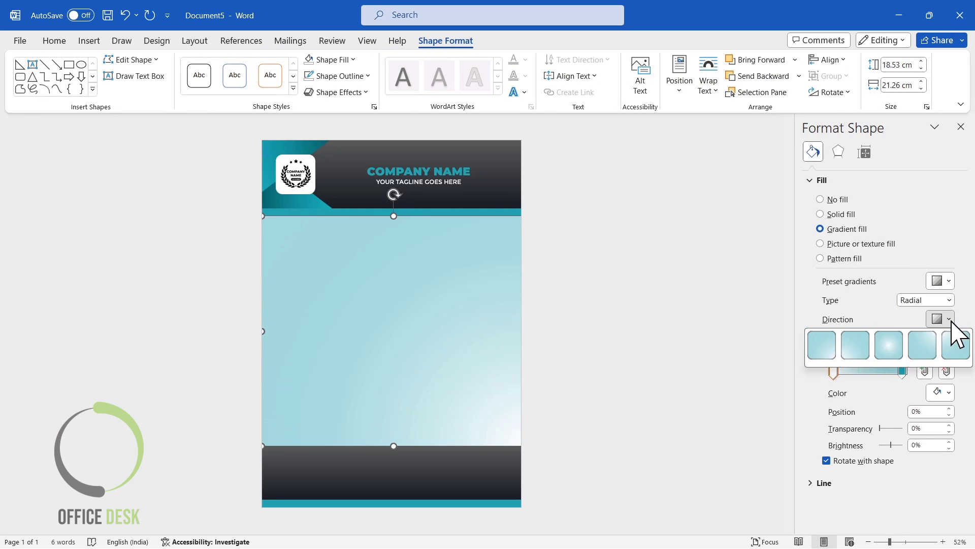
click(954, 349)
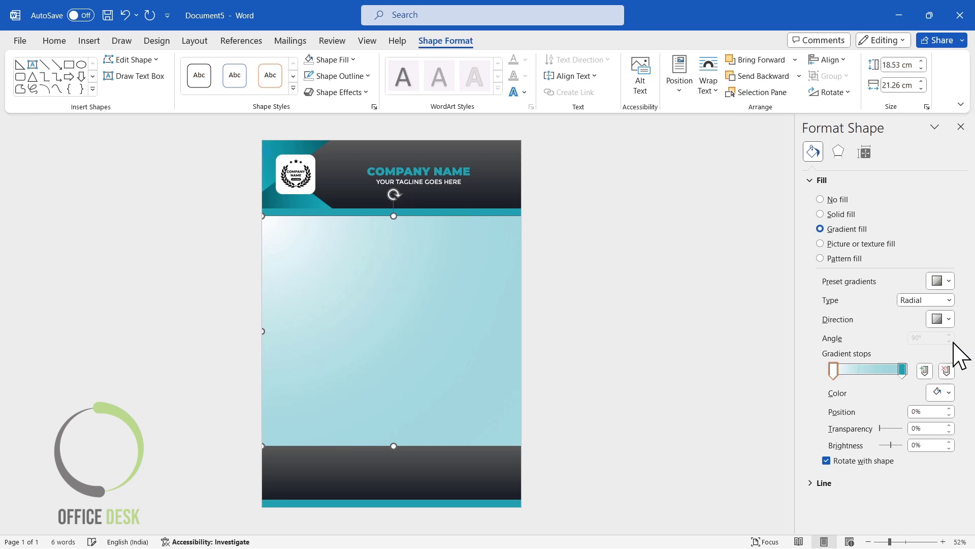
click(685, 283)
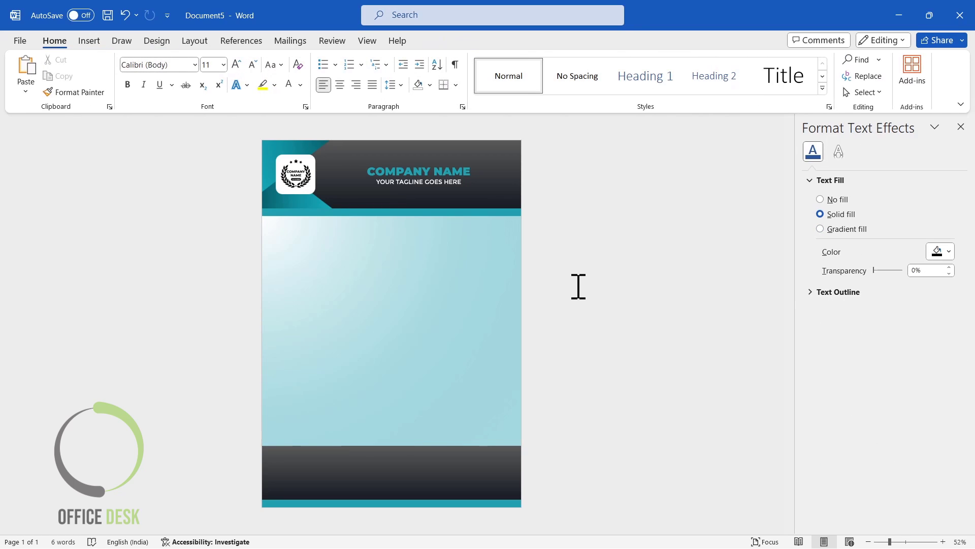
click(503, 272)
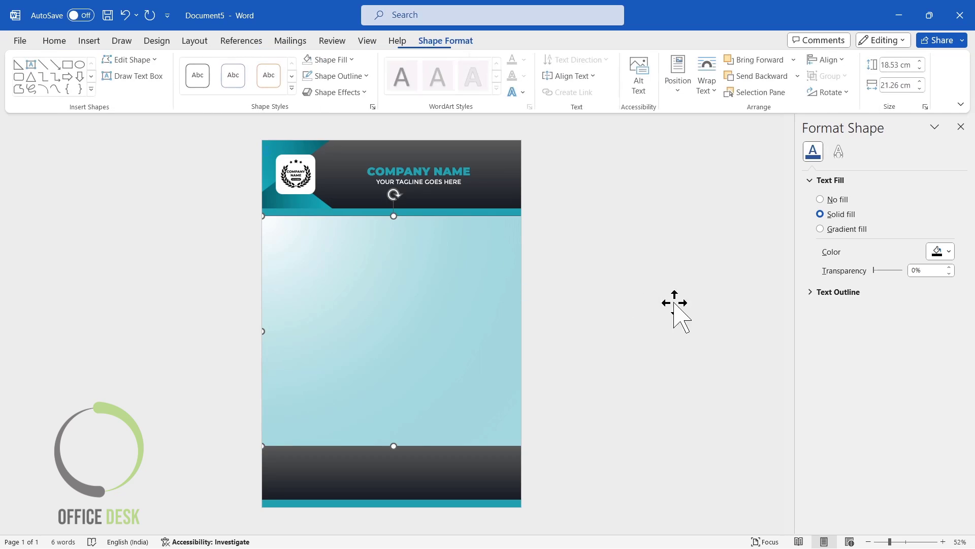
click(689, 311)
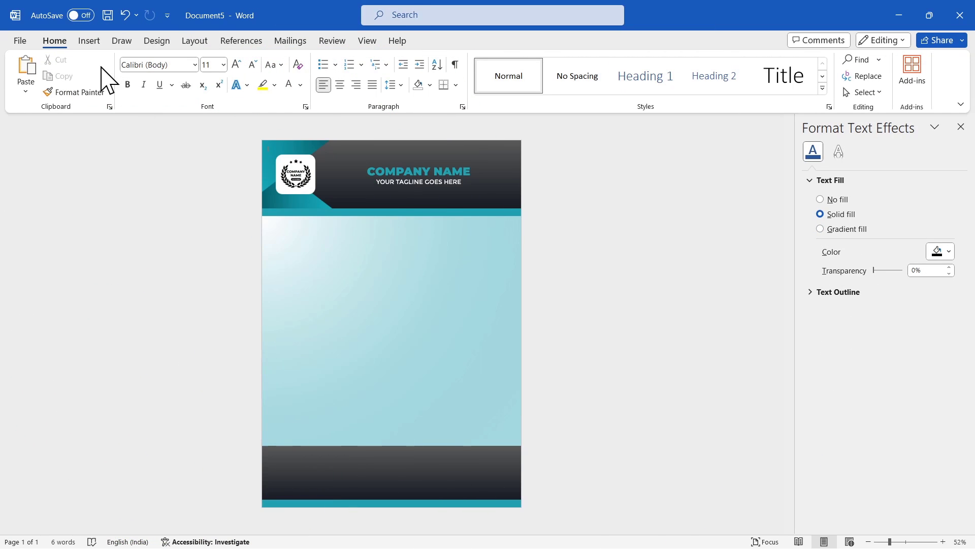
- Draw a text box about 3.39 cm by 5.97 cm near the upper left of the light teal area, below the logo
click(88, 42)
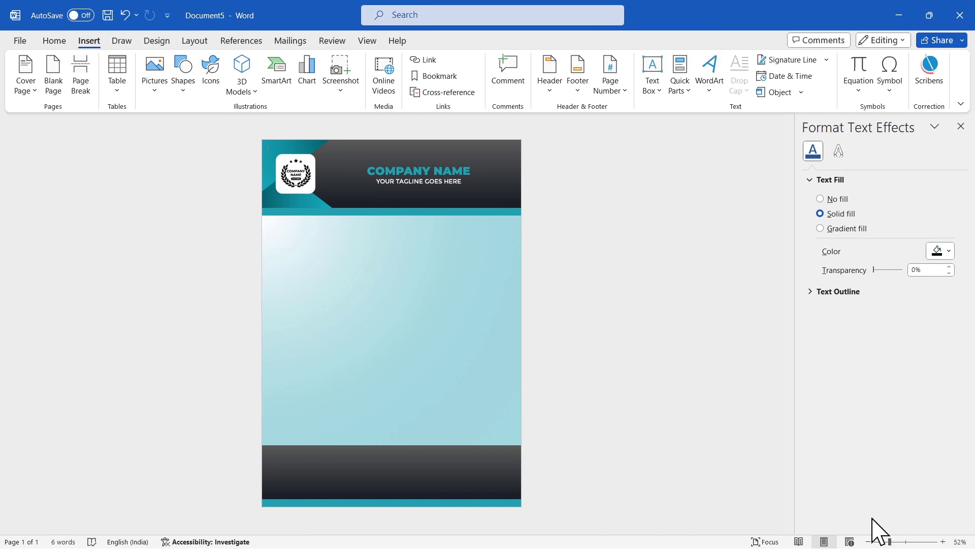
drag(891, 542, 905, 541)
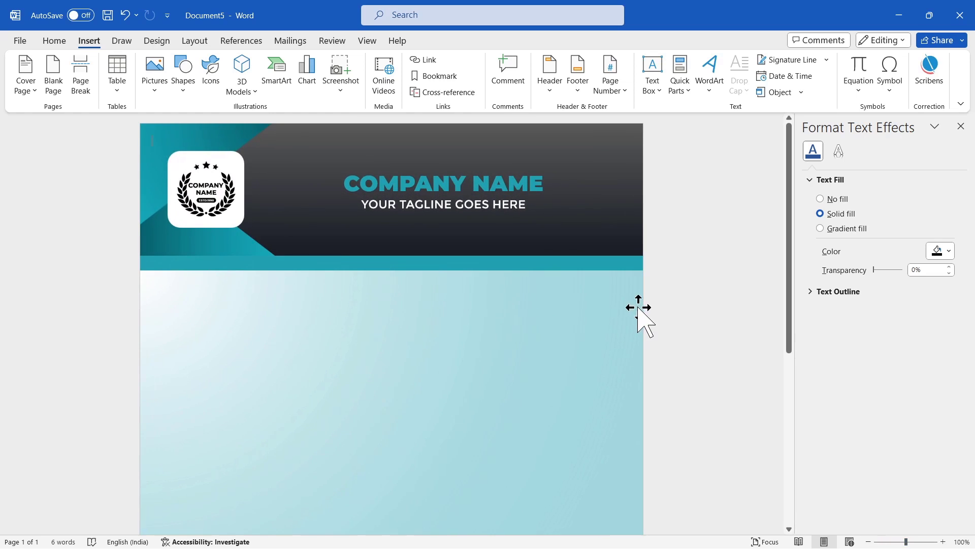
click(184, 81)
click(178, 252)
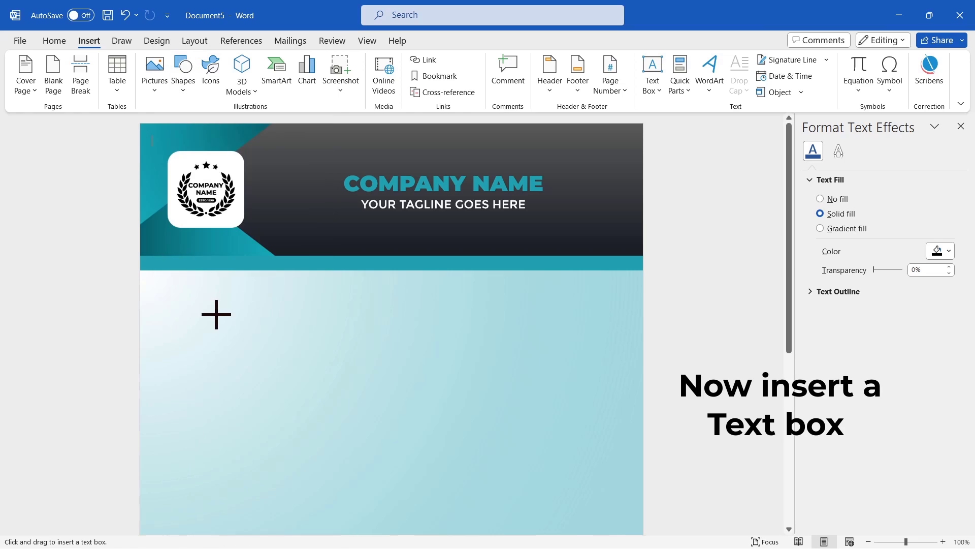
drag(184, 308, 327, 389)
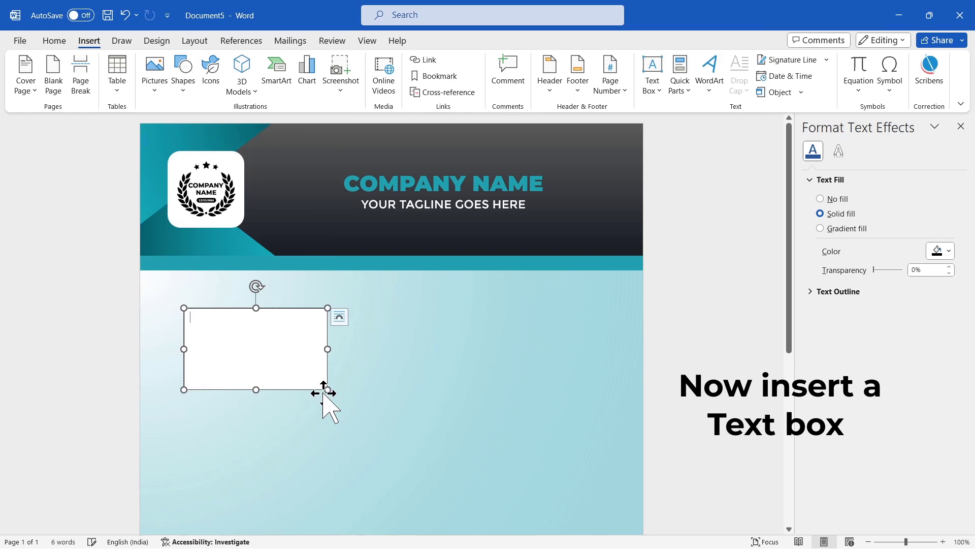
- Copy the recipient's name and address lines from Document4 and paste them into the new text box in Document5
mouse_move(446, 538)
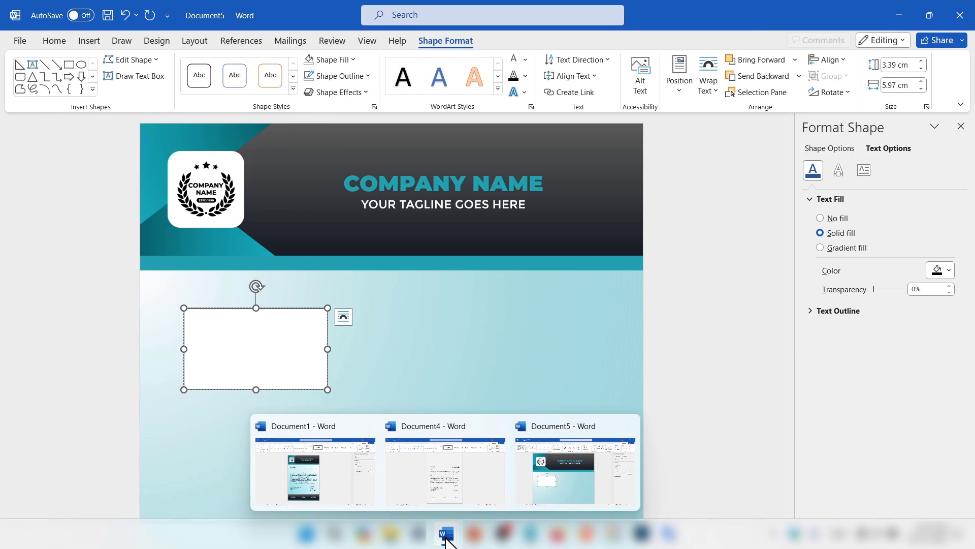
click(446, 473)
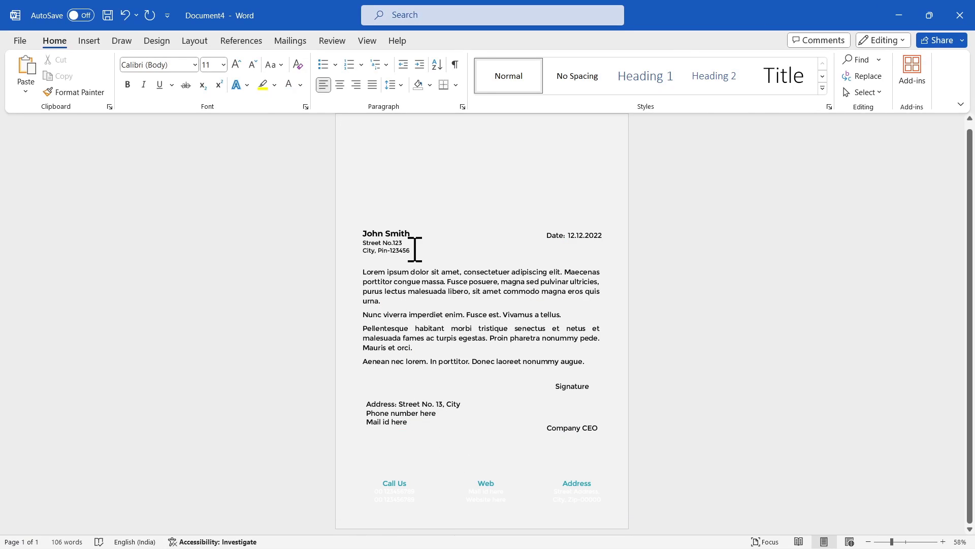
drag(413, 251, 358, 224)
key(ctrl+c)
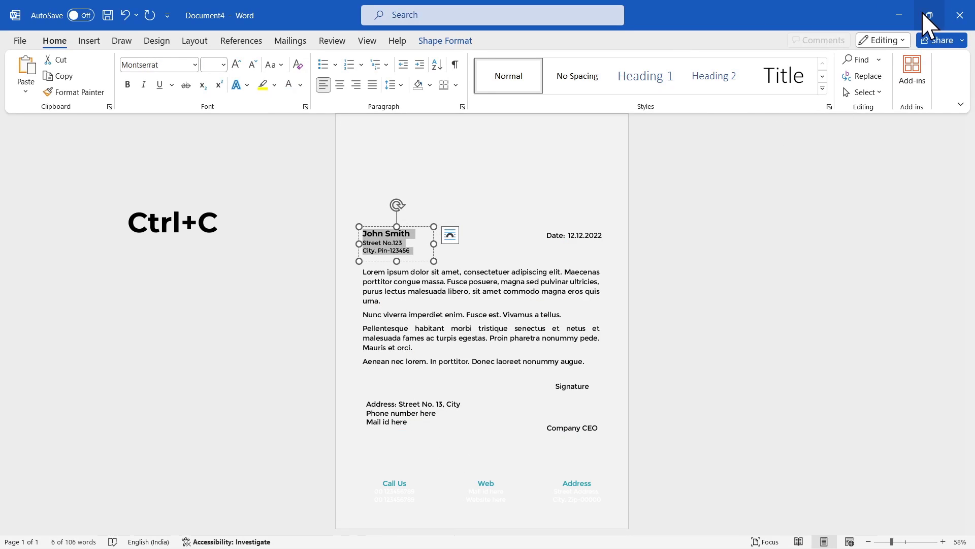
click(899, 15)
key(ctrl+v)
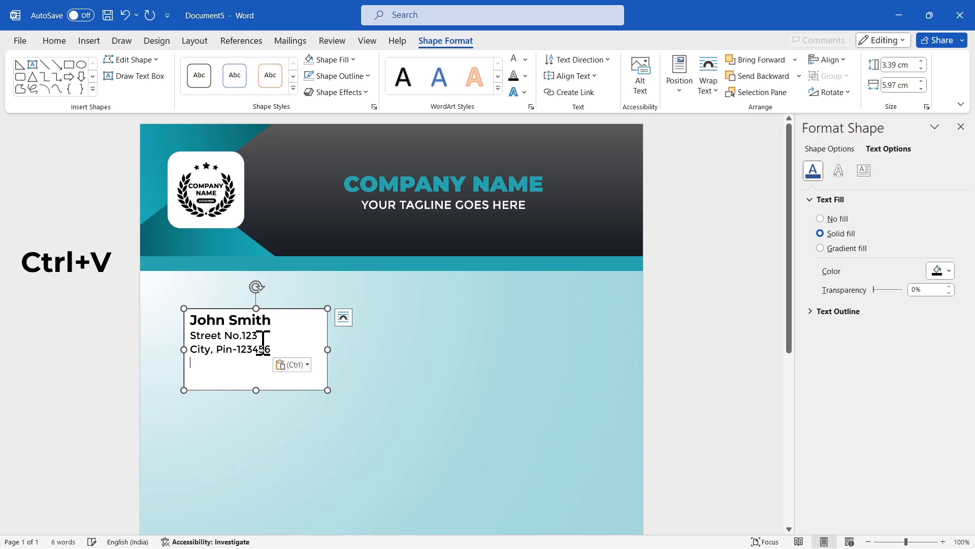
- Shorten the recipient text box to about 2.46 cm high, remove its fill and outline, and close the shape formatting options
drag(257, 389, 258, 368)
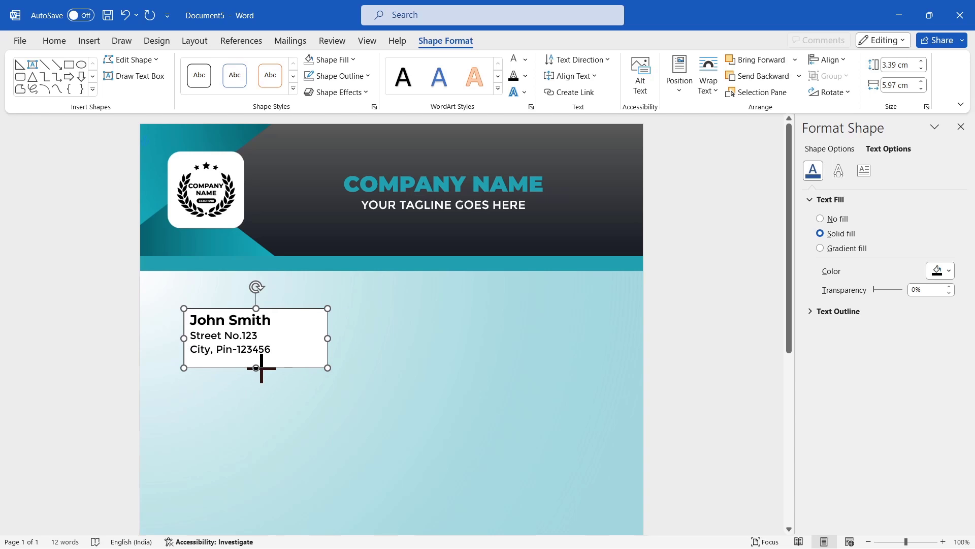
click(342, 62)
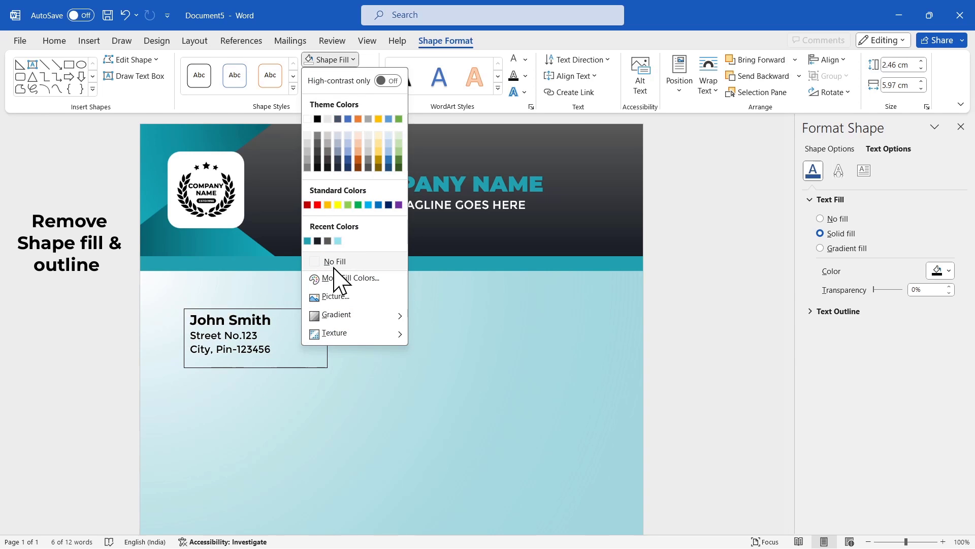
click(337, 264)
click(338, 76)
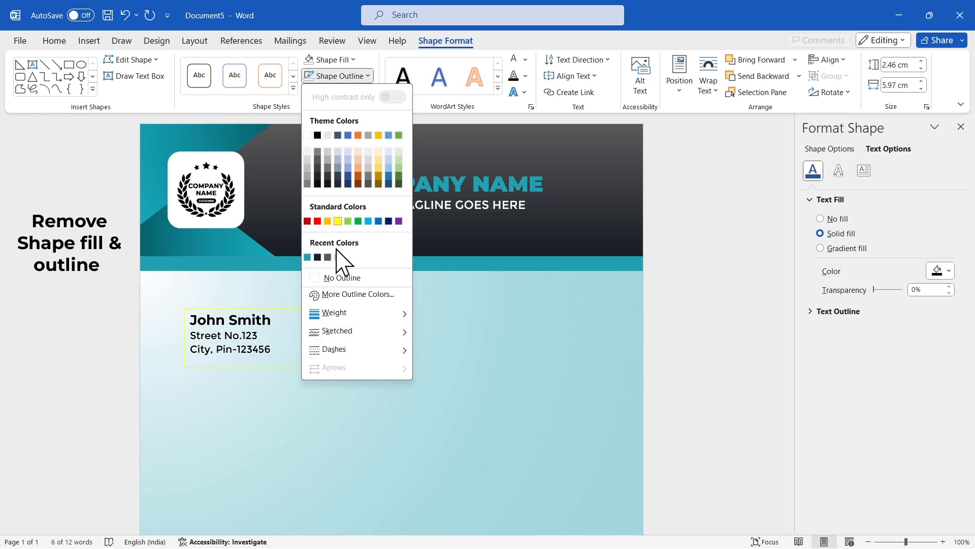
click(336, 277)
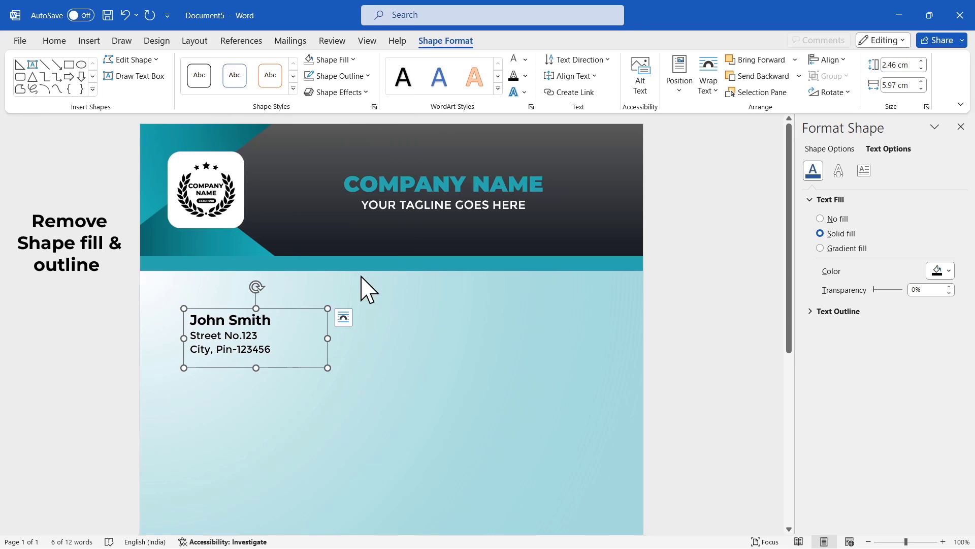
click(961, 126)
click(859, 293)
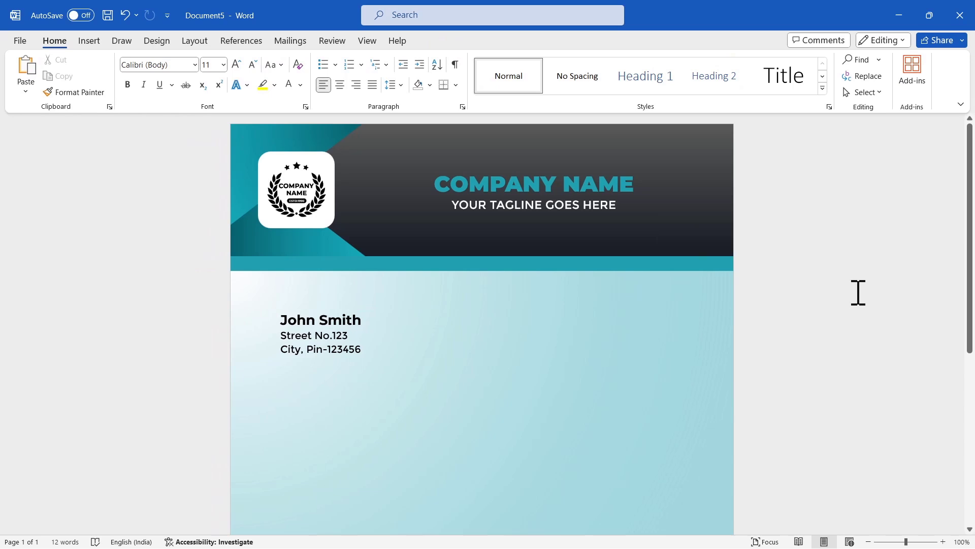
- Narrow the recipient text box from its right edge to fit the address text more closely
scroll(762, 280, down, 3)
click(345, 224)
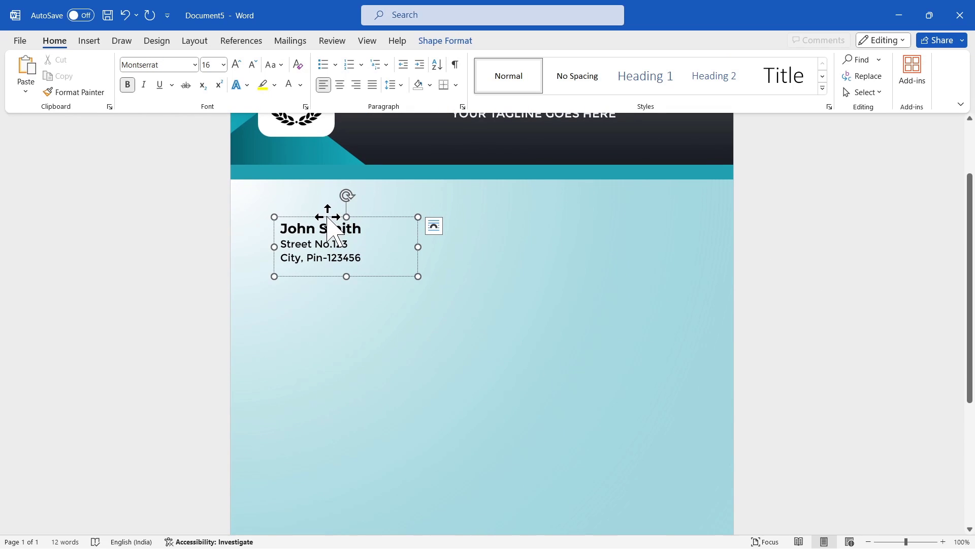
drag(418, 245, 388, 246)
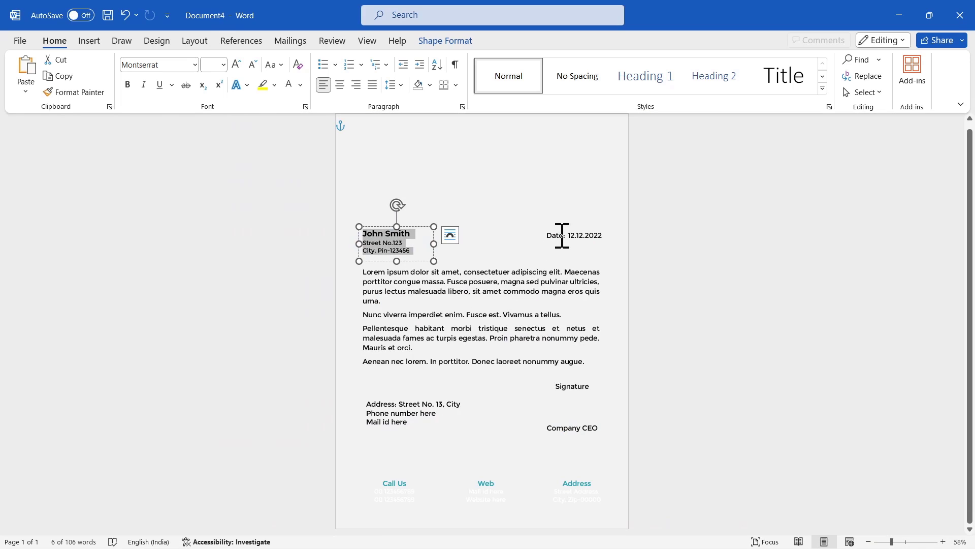
- Copy the date, letter body, sender address, Signature and Company CEO text boxes together from Document4
click(551, 244)
shift+click(507, 284)
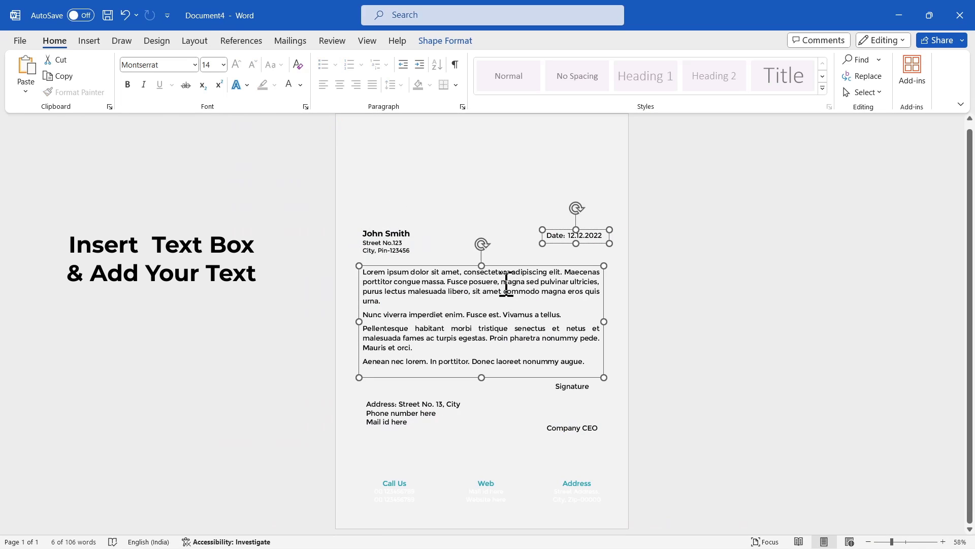
shift+click(510, 405)
shift+click(573, 390)
shift+click(579, 429)
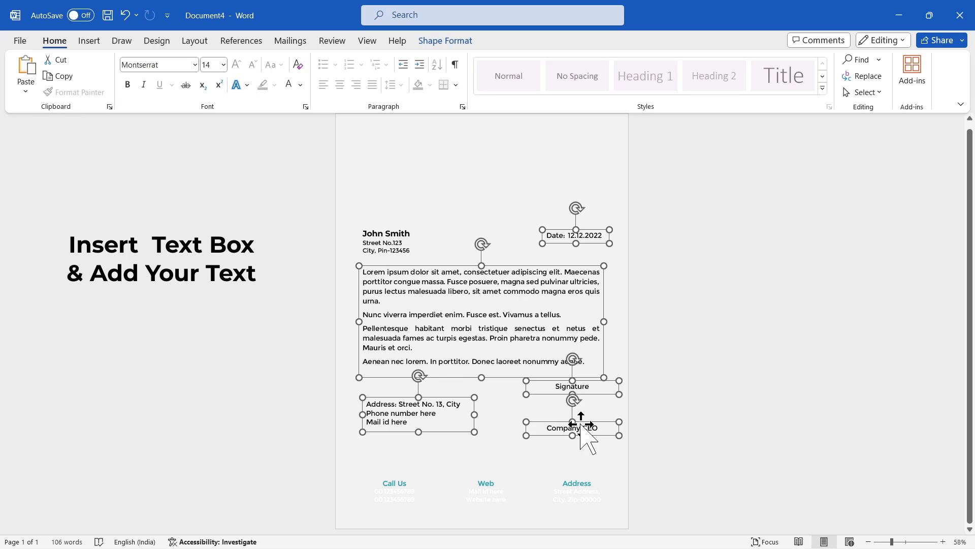
key(ctrl+c)
- Paste the copied text boxes into Document5 and move them together down into the light teal area
click(899, 14)
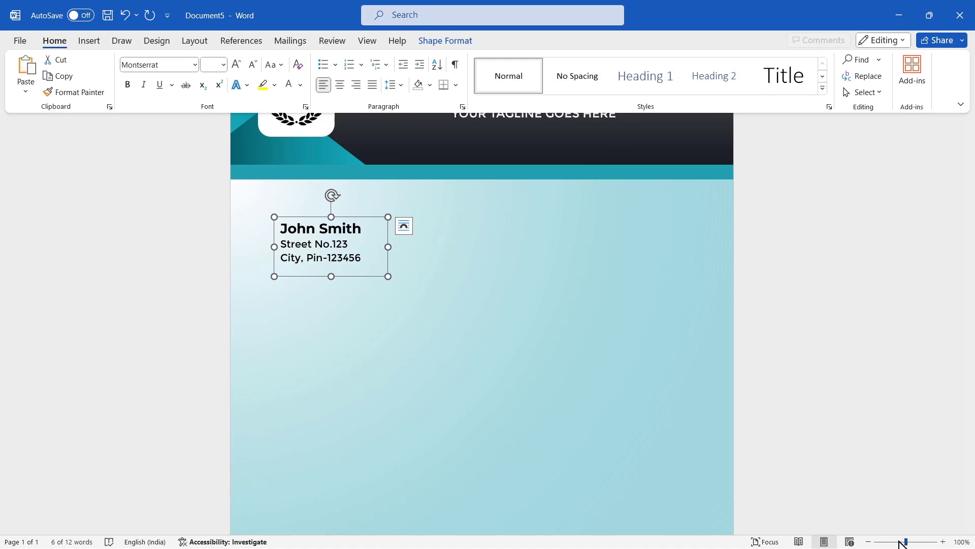
drag(905, 541, 891, 543)
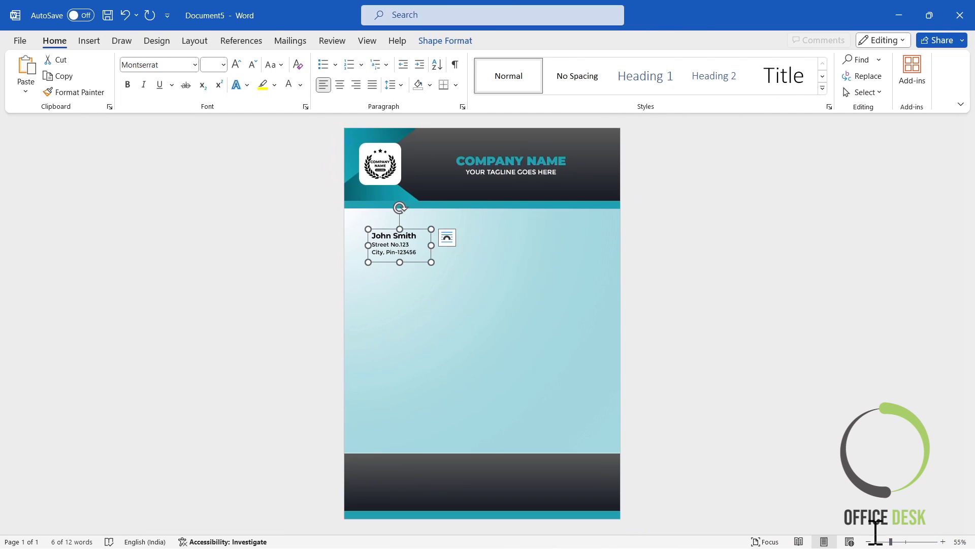
click(744, 411)
key(ctrl+v)
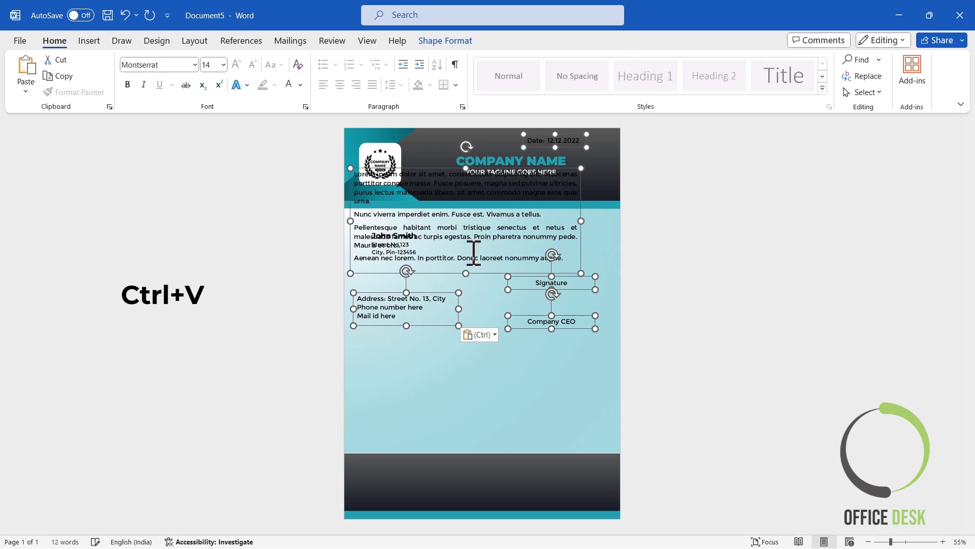
mouse_move(580, 234)
mouse_down()
mouse_move(594, 275)
mouse_move(594, 335)
mouse_up()
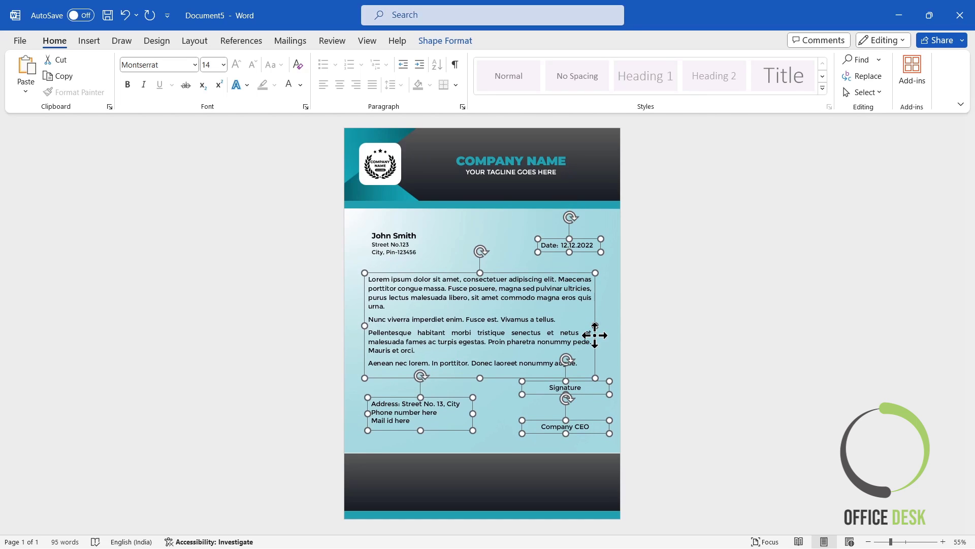
click(652, 295)
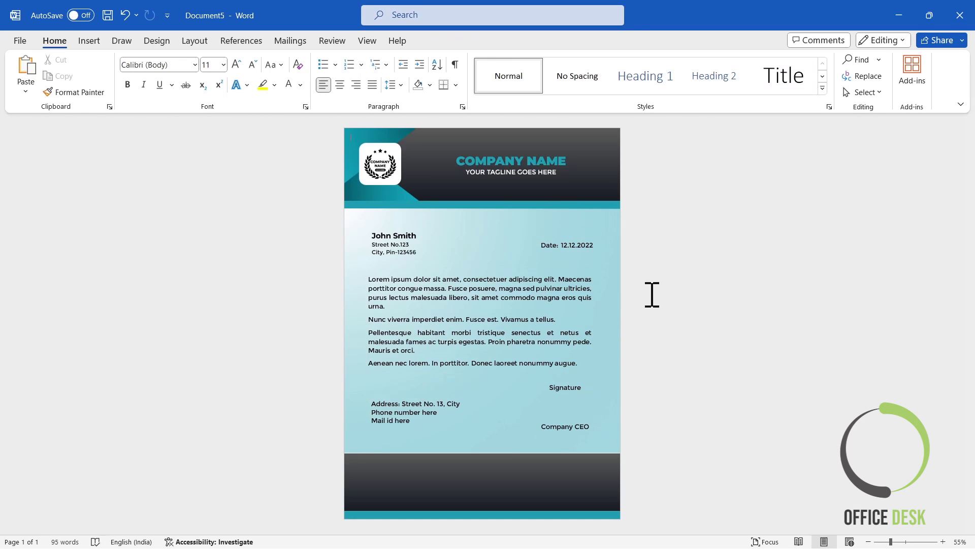
- Align the letter body text box to the vertical middle of the margins with Align Middle
click(503, 309)
click(516, 275)
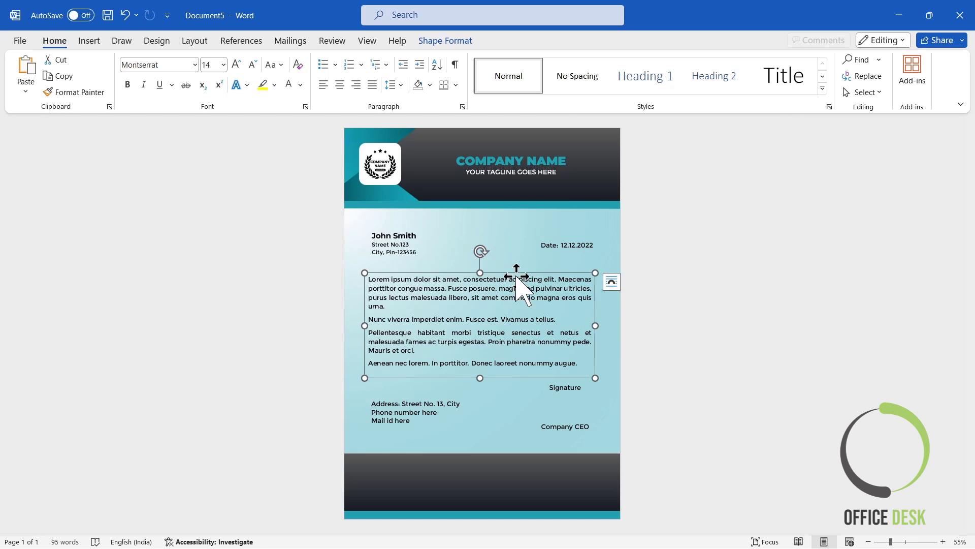
click(447, 40)
click(827, 59)
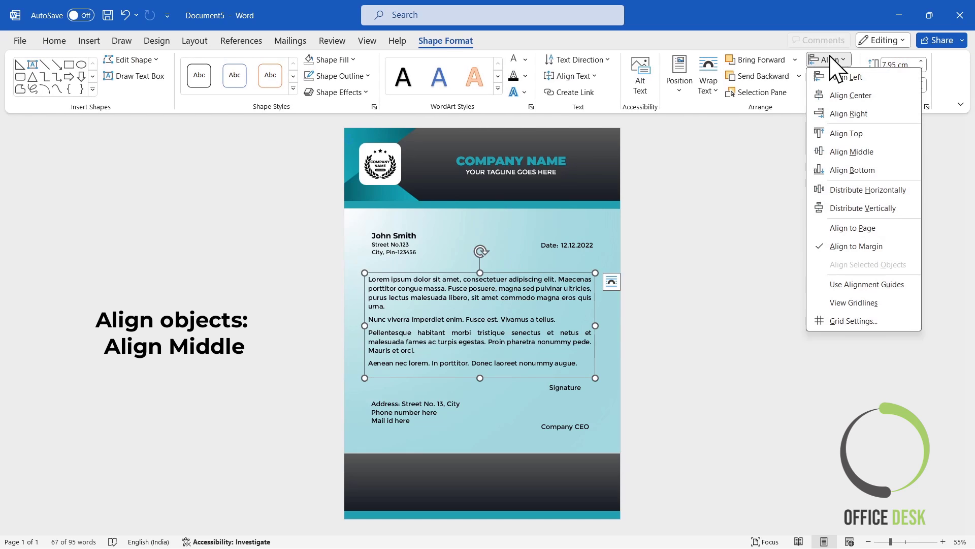
click(849, 152)
click(750, 289)
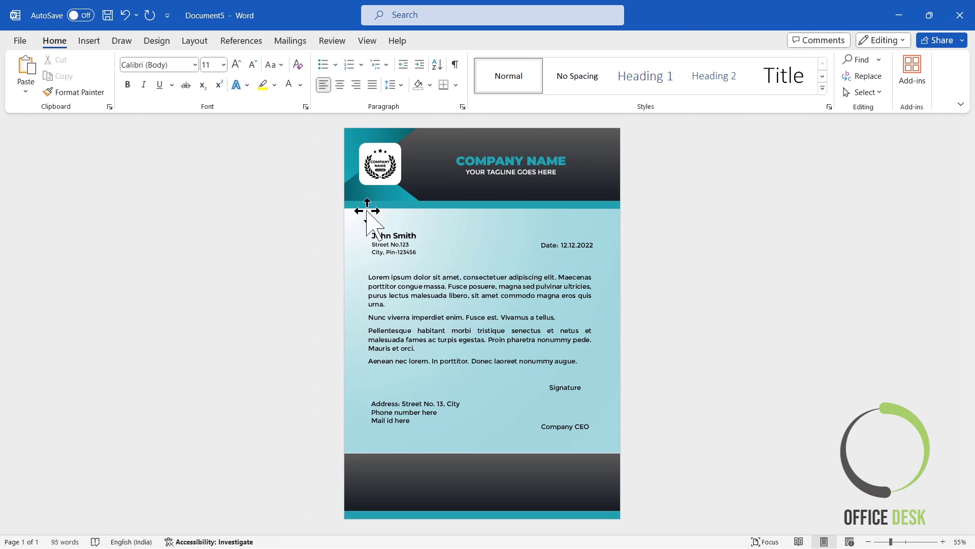
- Move the recipient text box slightly left and apply Align Left to it together with the letter body text box
click(394, 240)
drag(385, 230, 382, 231)
shift+click(419, 312)
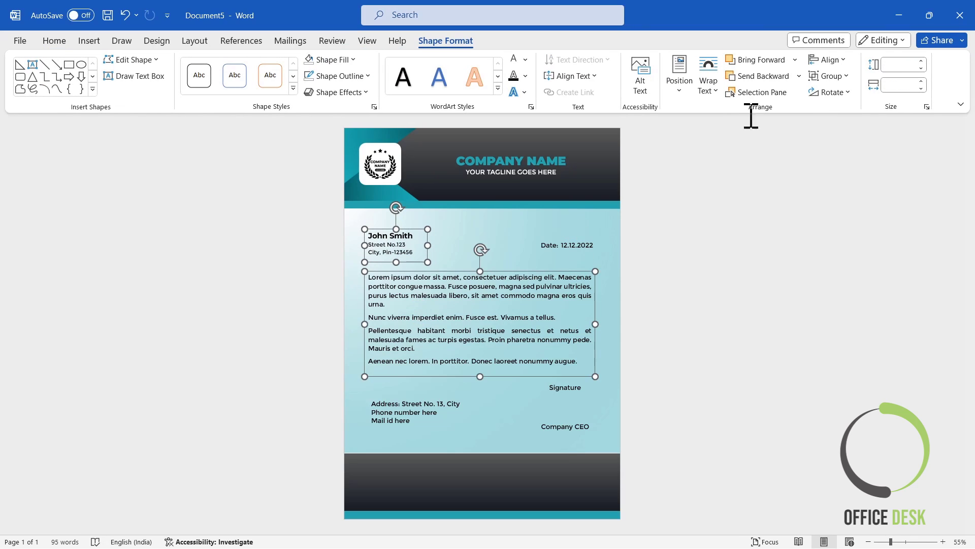
click(831, 60)
click(835, 79)
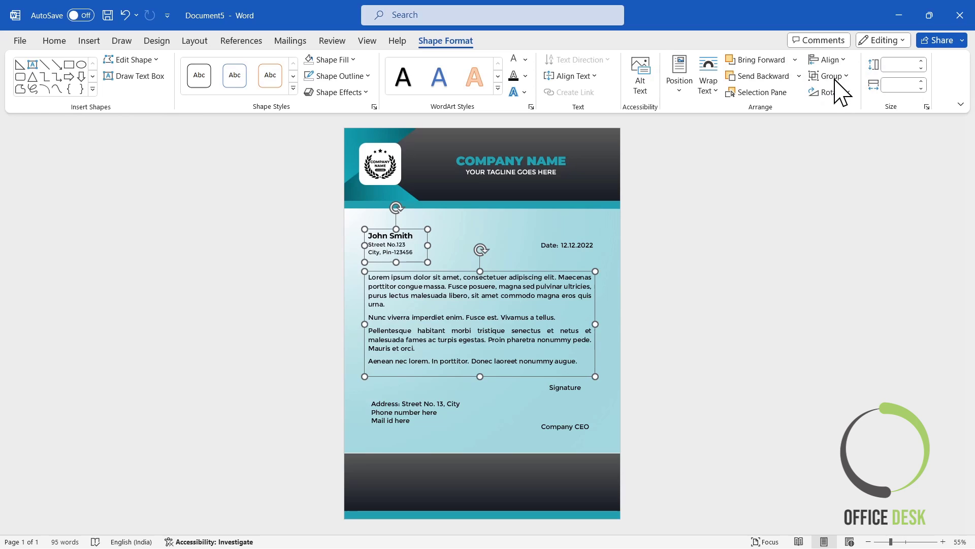
click(838, 243)
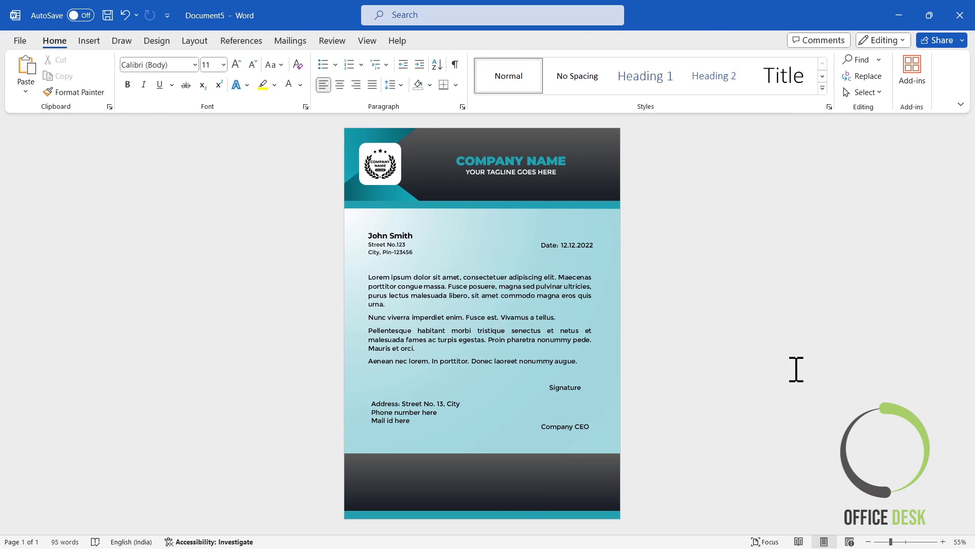
- Copy the Call Us, Web and Address text boxes from Document4 into Document5 and place them in the dark footer
mouse_move(446, 533)
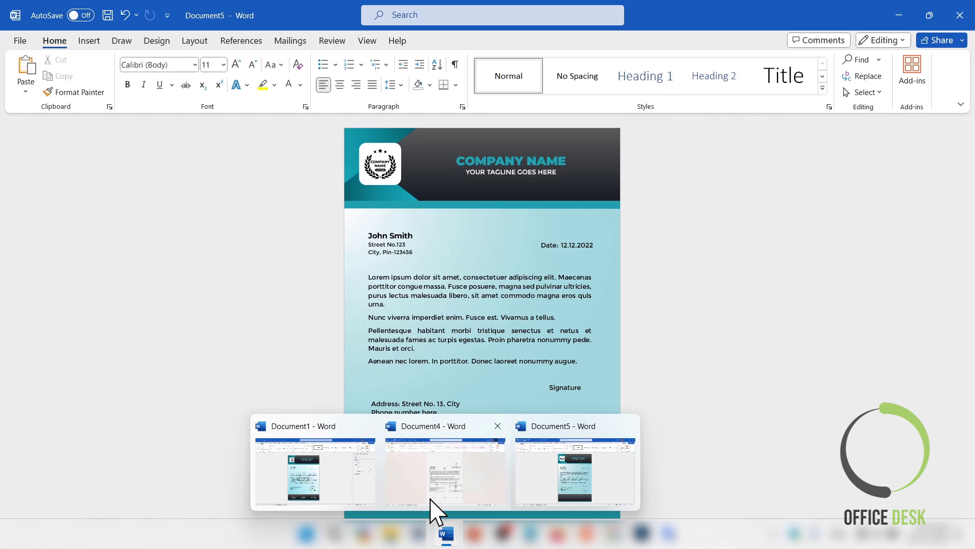
click(446, 491)
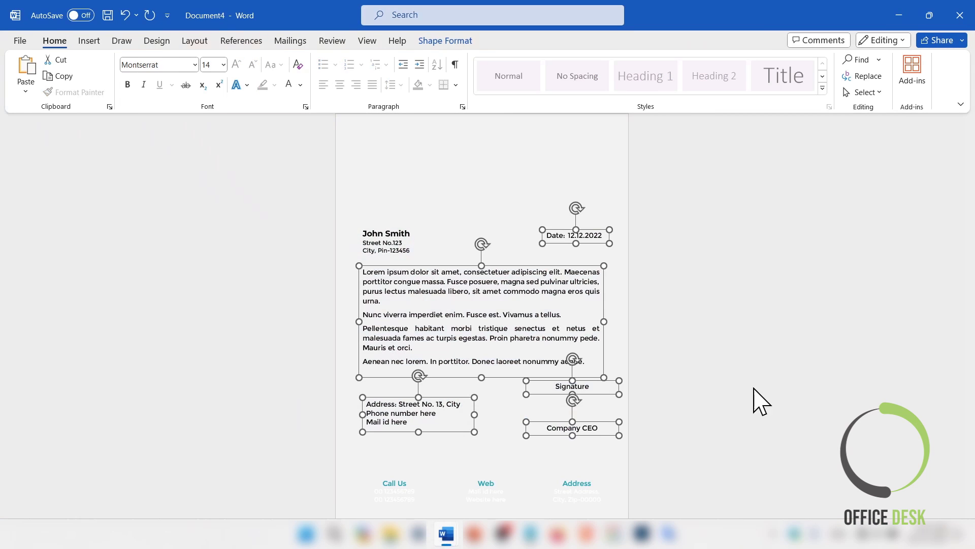
click(398, 485)
shift+click(489, 486)
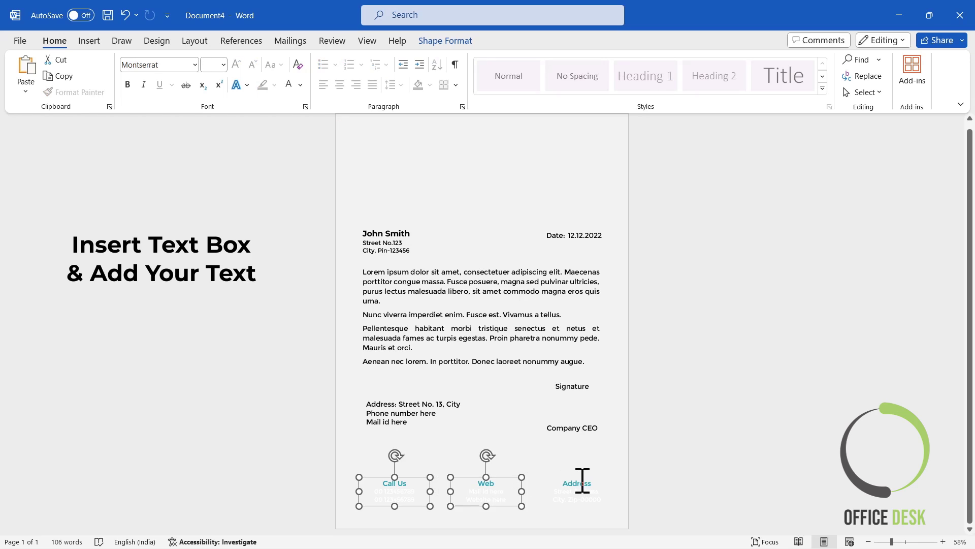
shift+click(598, 487)
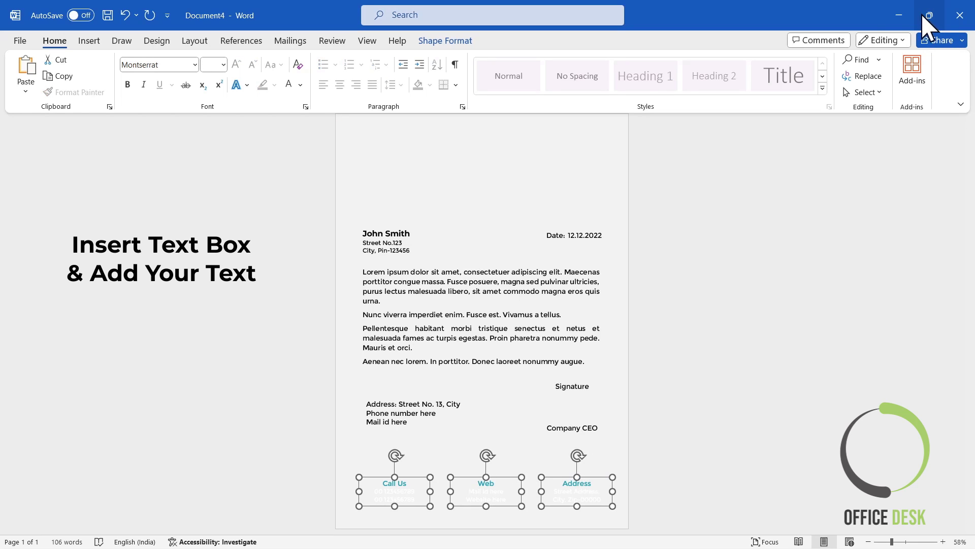
click(899, 15)
key(ctrl+v)
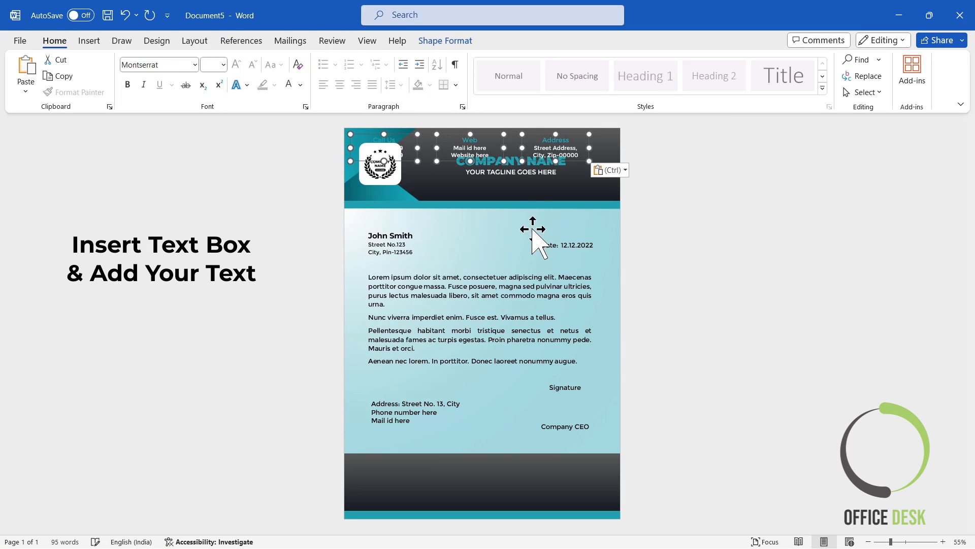
drag(538, 134, 554, 467)
click(689, 458)
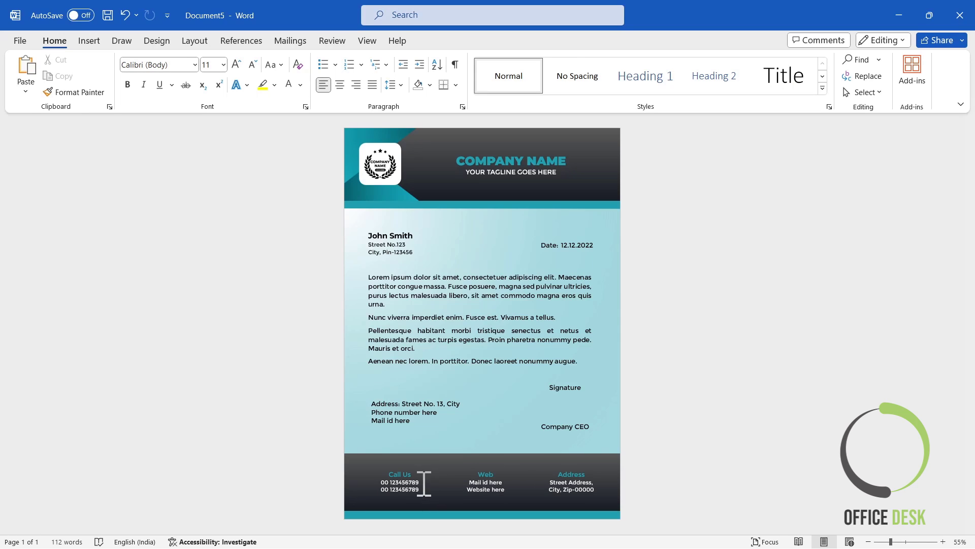
- Distribute the Call Us, Web and Address text boxes horizontally and align their tops
ctrl+click(434, 483)
ctrl+click(486, 495)
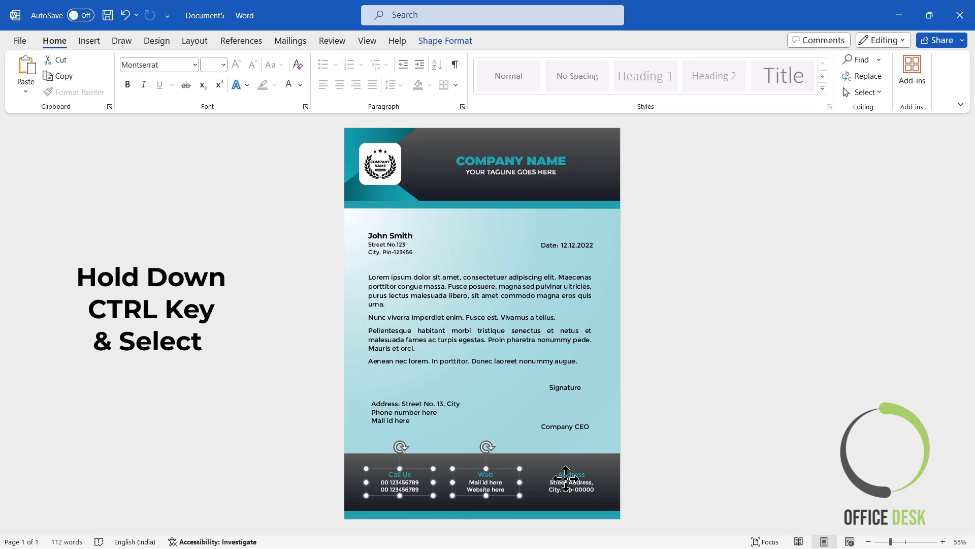
ctrl+click(566, 479)
click(460, 41)
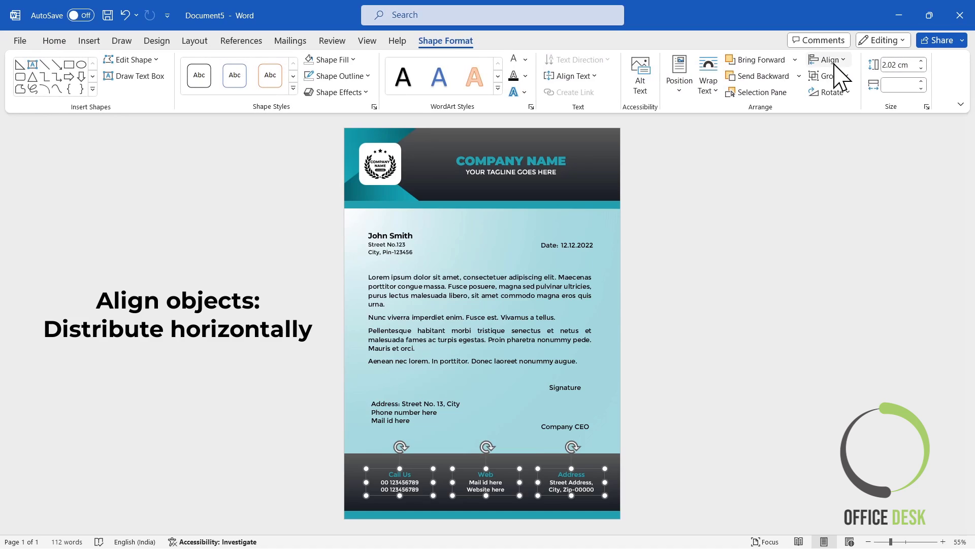
click(828, 60)
click(854, 191)
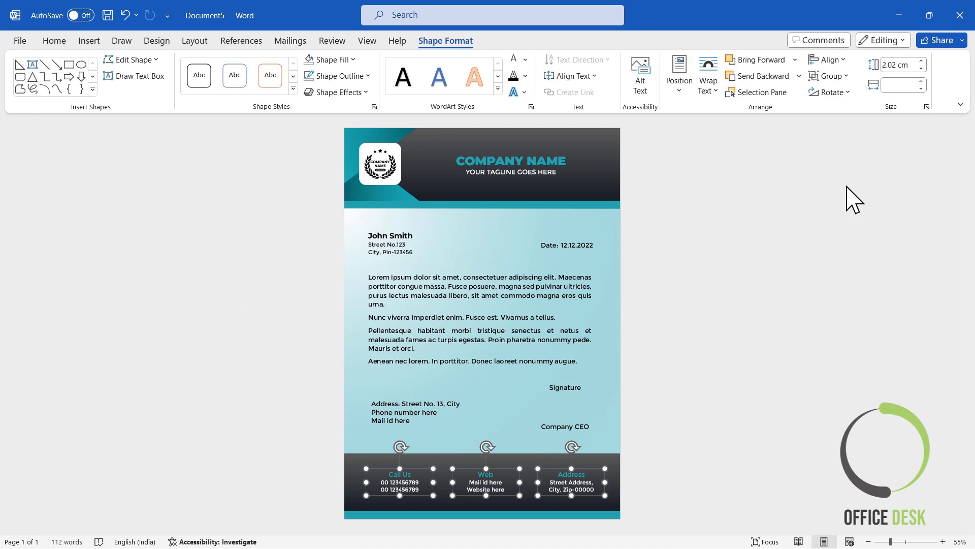
click(828, 59)
click(828, 135)
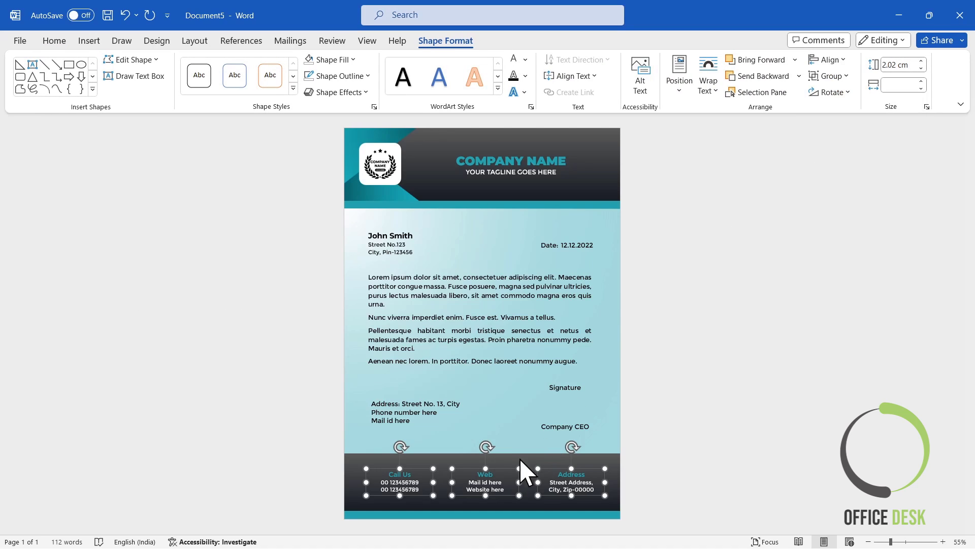
- Group the three footer text boxes and center the group horizontally with Align Center
right_click(507, 480)
mouse_move(556, 275)
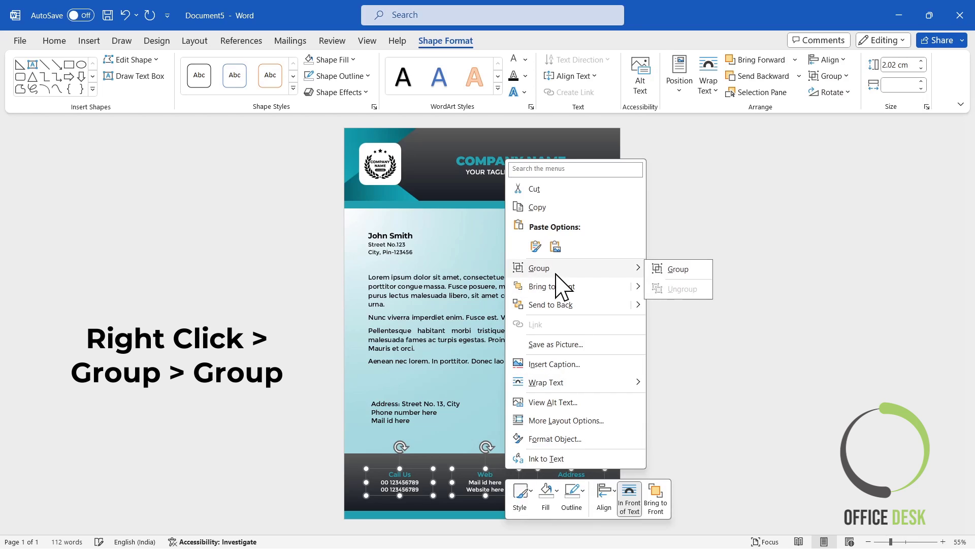
click(676, 271)
click(818, 59)
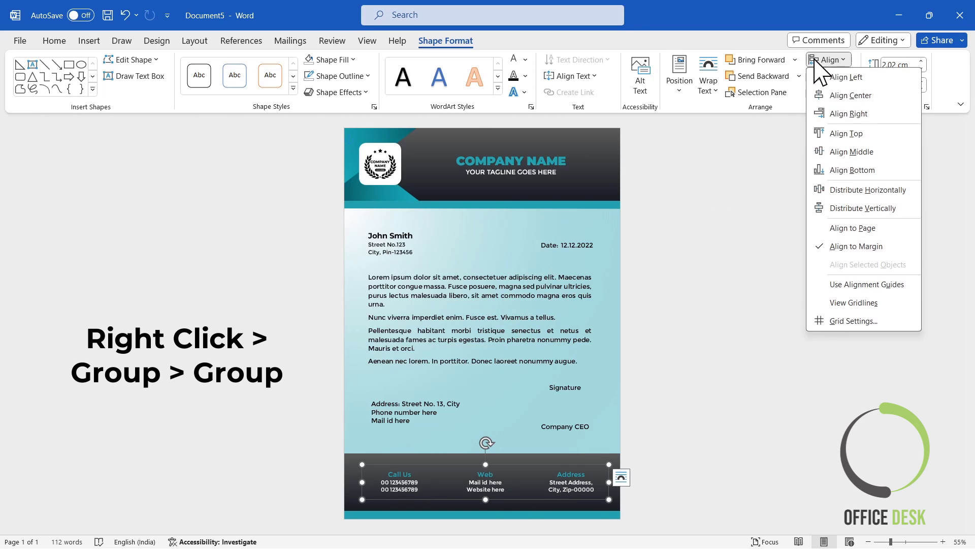
click(854, 96)
click(718, 402)
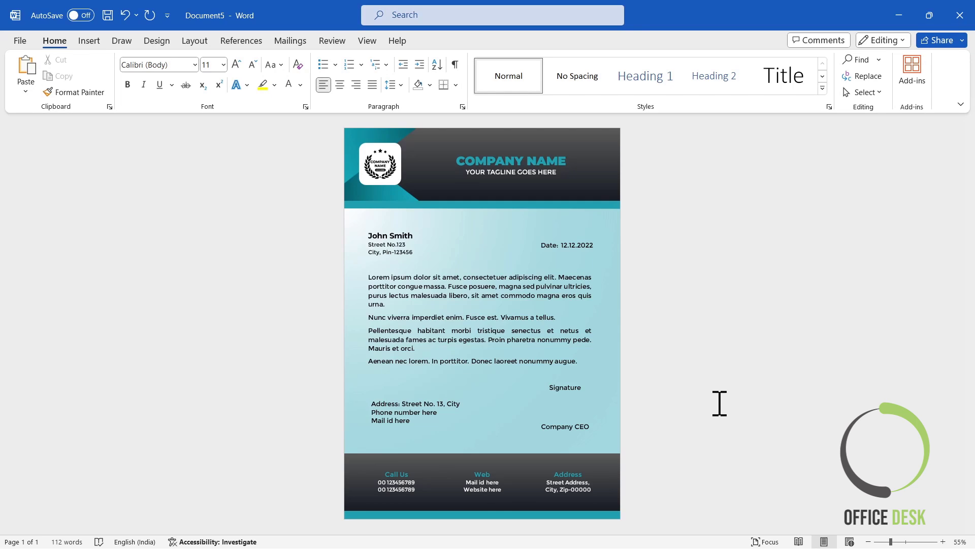
- Duplicate the header logo, enlarge the copy and center it over the letter body text
click(392, 171)
key(ctrl+c)
key(ctrl+v)
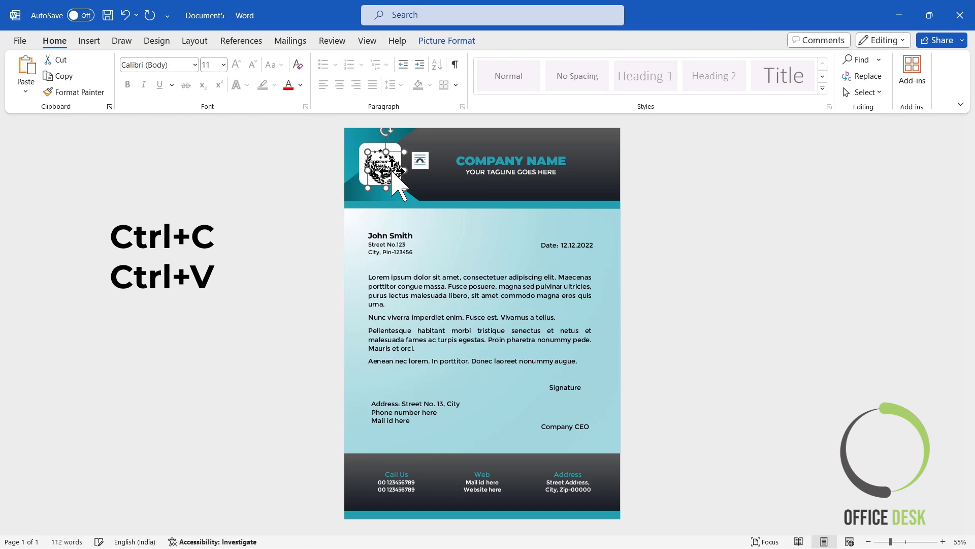
drag(391, 172, 530, 376)
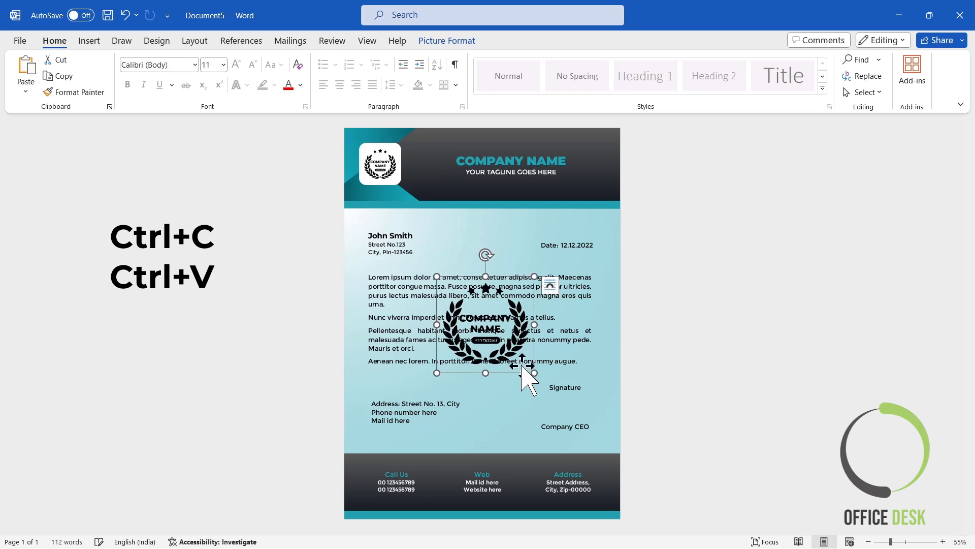
drag(501, 322, 493, 317)
drag(527, 367, 536, 378)
drag(496, 325, 493, 322)
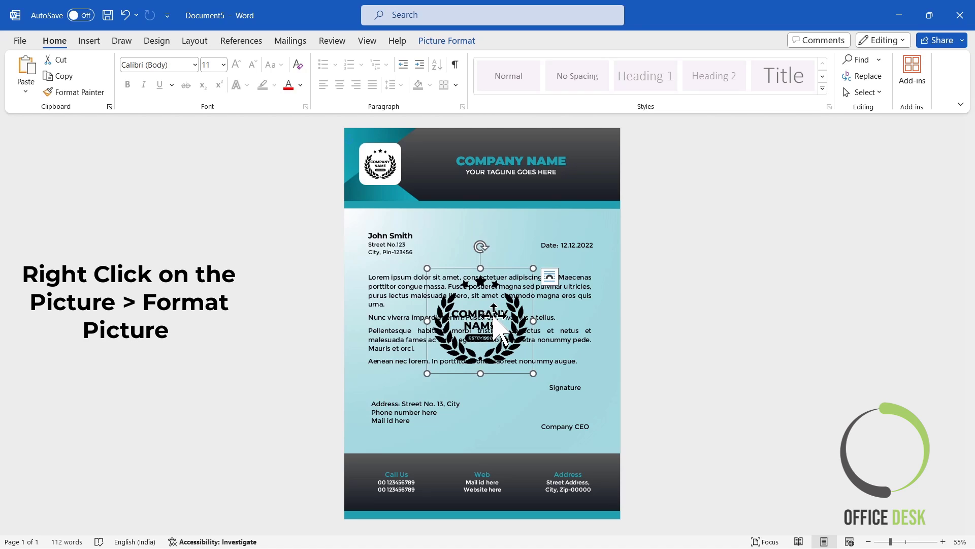
- Set the picture transparency of the large logo copy to 69%
right_click(494, 319)
click(540, 532)
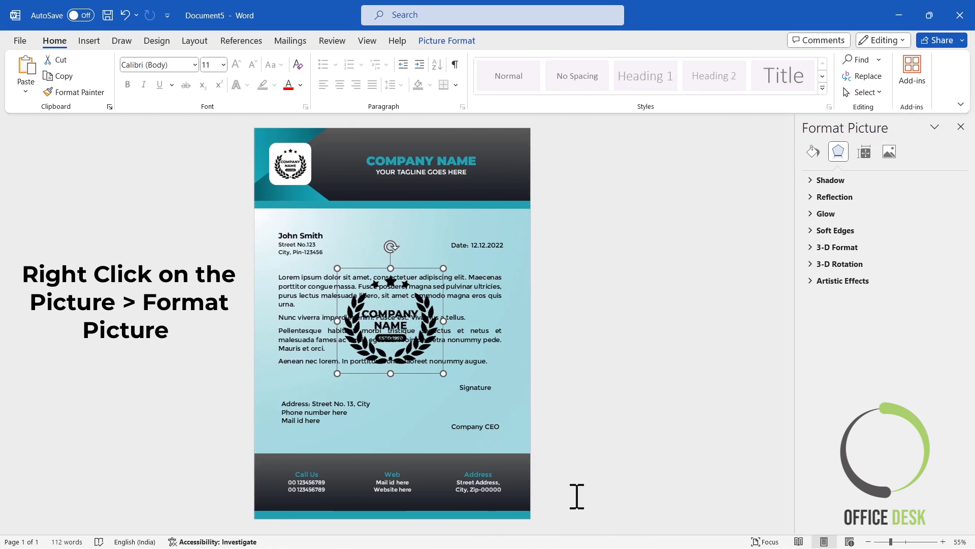
click(889, 151)
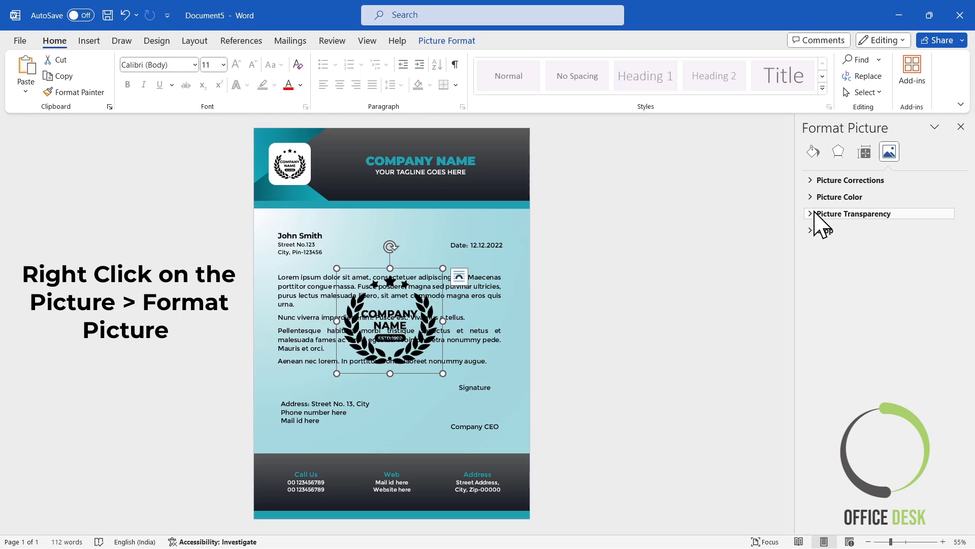
click(816, 214)
drag(870, 250, 895, 250)
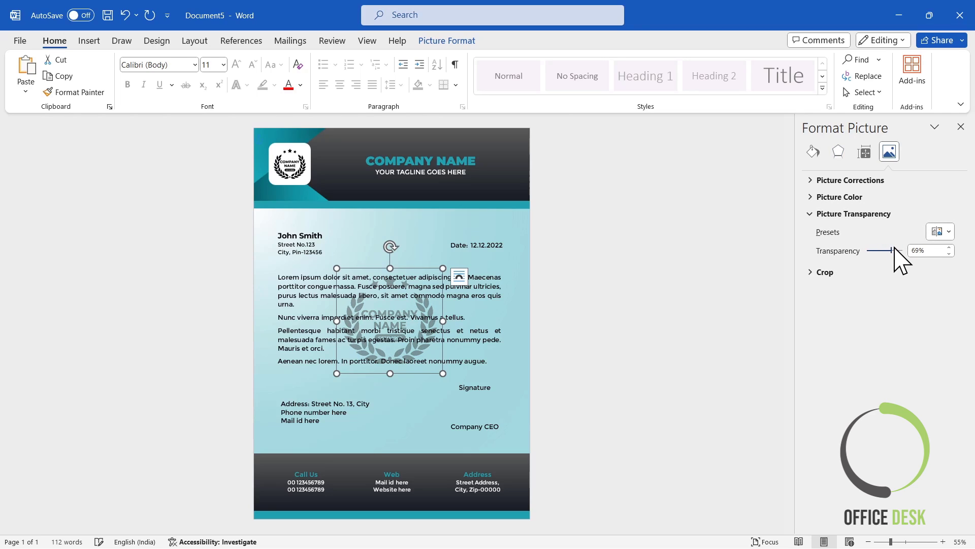
- Send the large logo copy to the back as a watermark and close the picture formatting options
right_click(422, 291)
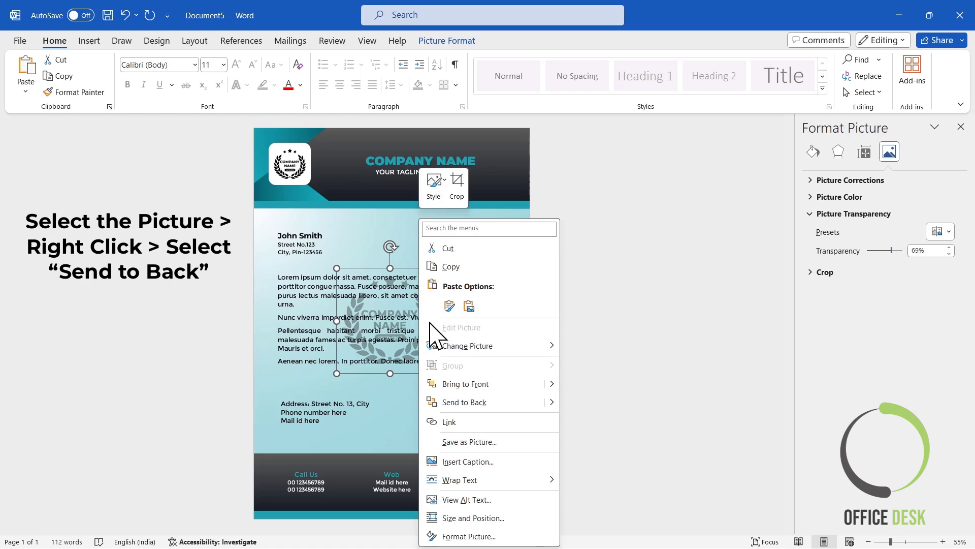
click(528, 401)
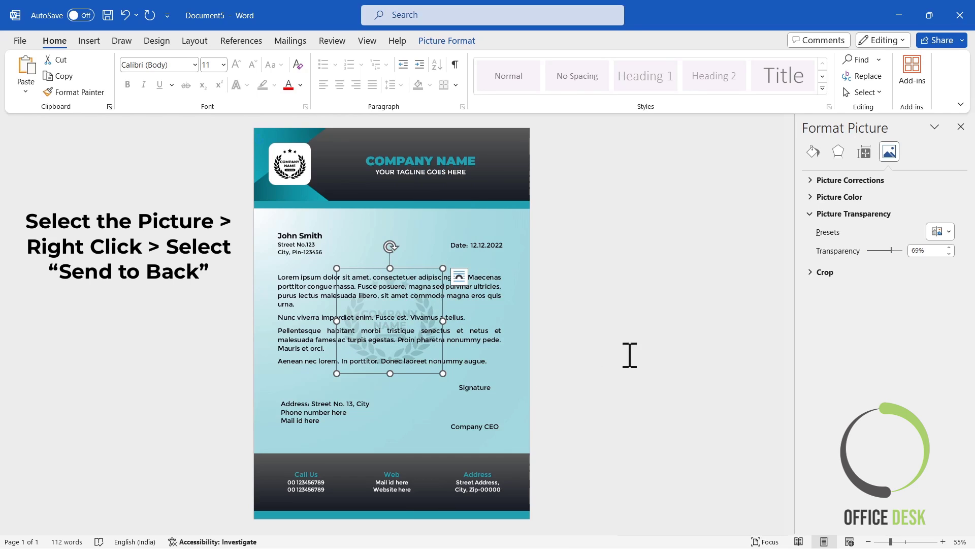
click(961, 126)
click(817, 295)
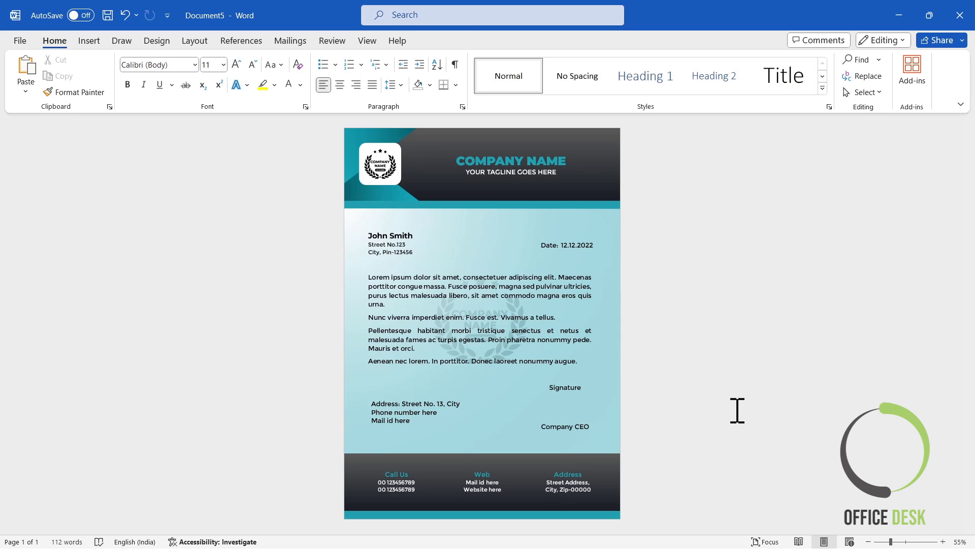
- Lower the dark footer rectangle's upper edge slightly and extend the light blue body background down to meet it
click(501, 462)
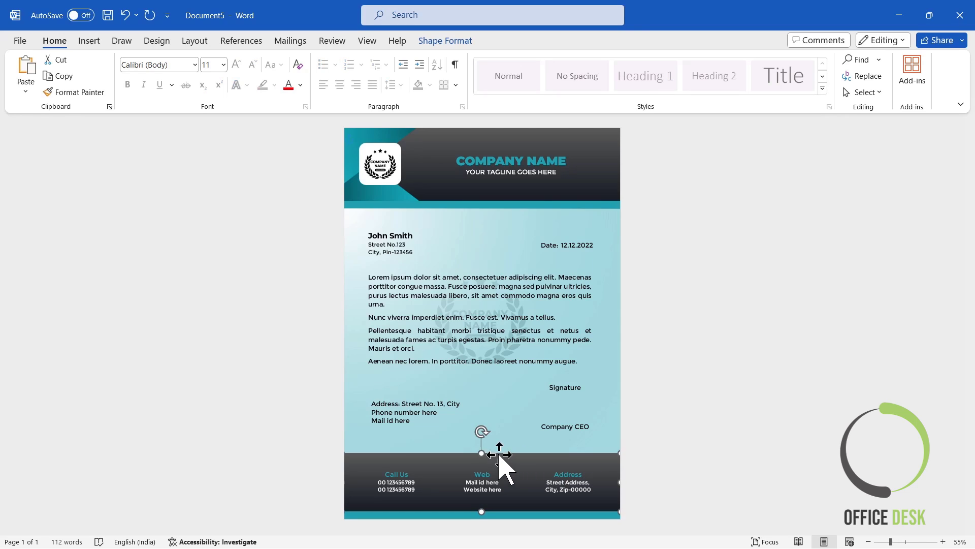
drag(484, 456, 484, 459)
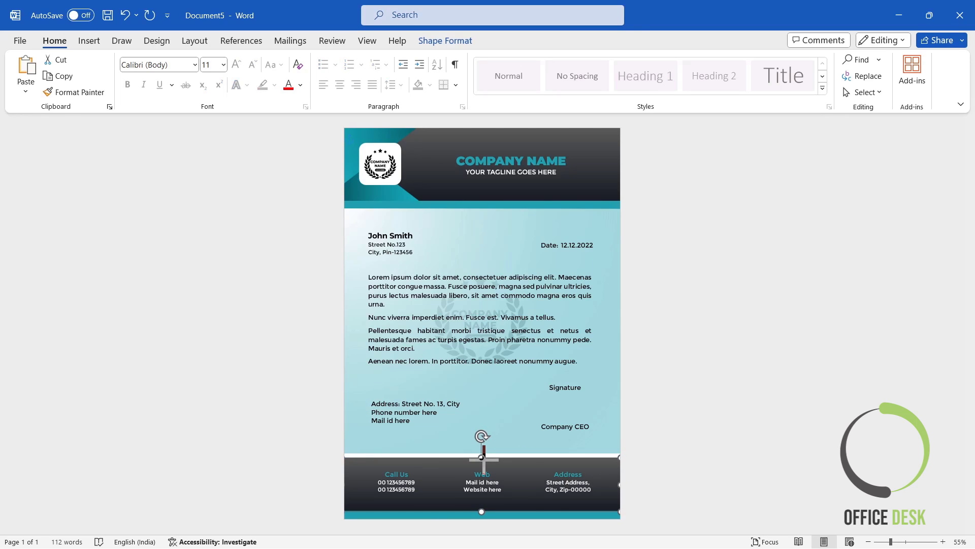
click(487, 452)
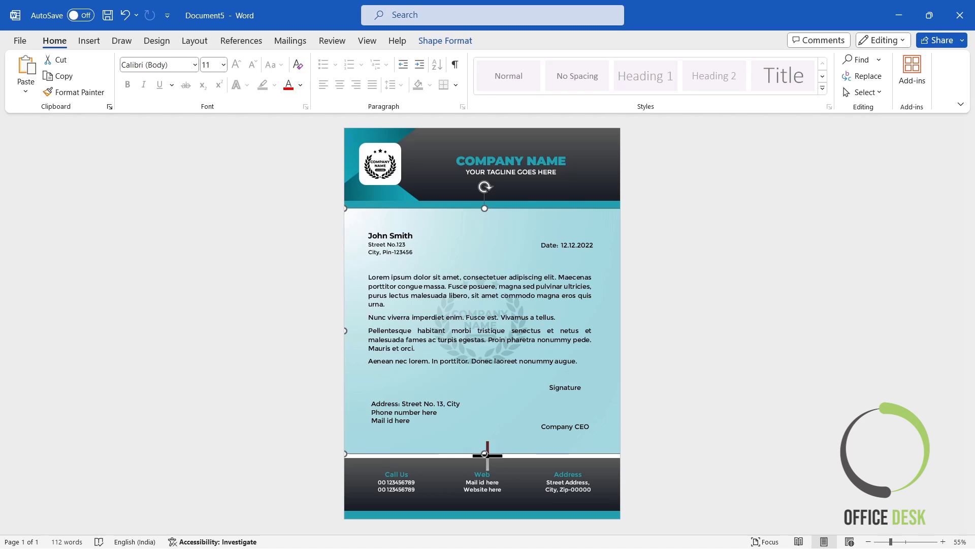
drag(485, 454, 486, 458)
key(Escape)
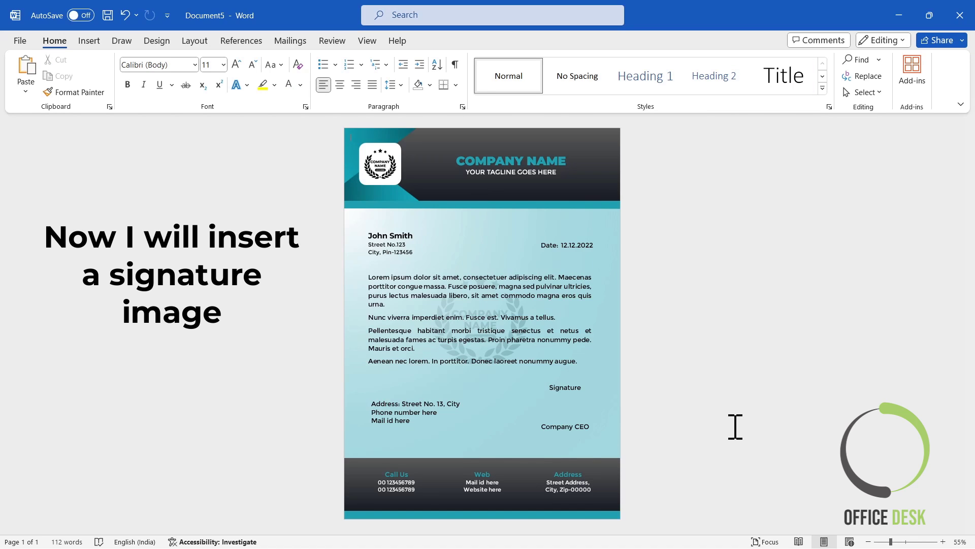
- Insert the handwritten signature image and set its text wrapping to In Front of Text
click(90, 40)
click(154, 89)
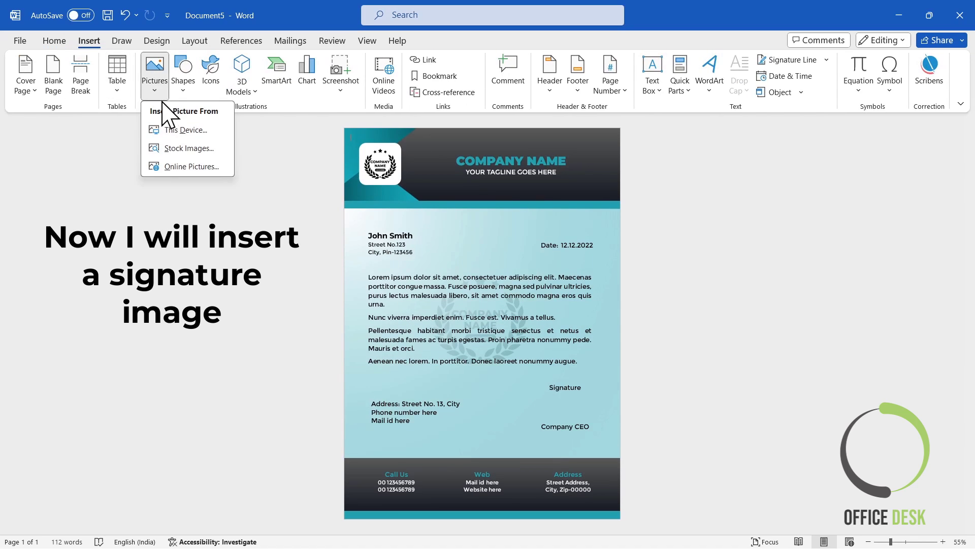
click(153, 146)
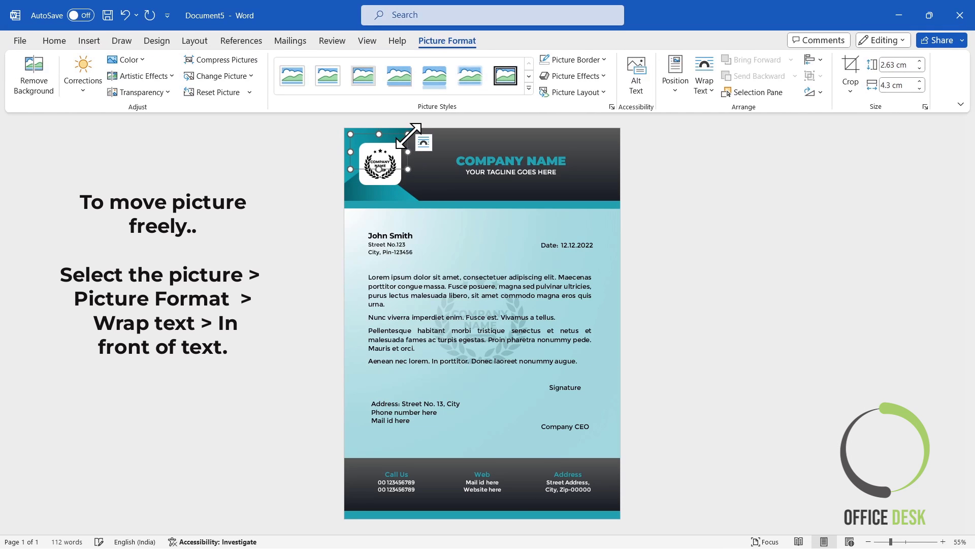
click(703, 87)
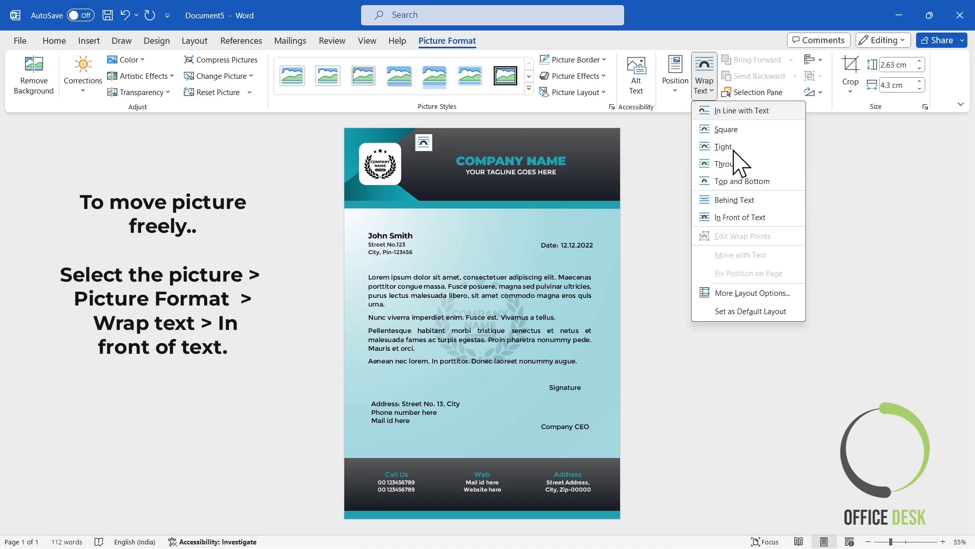
click(738, 217)
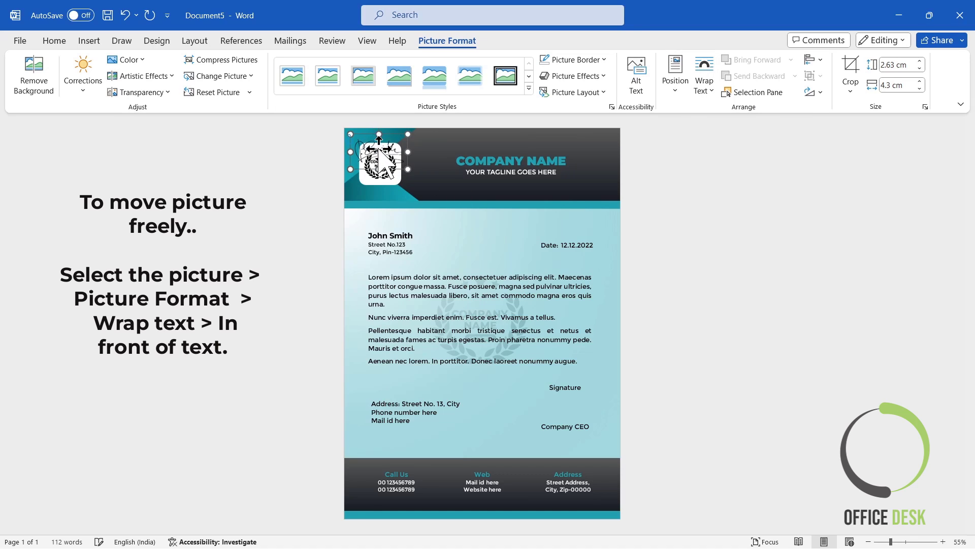
- Place the signature image between the "Signature" and "Company CEO" lines and deselect it
mouse_move(382, 162)
mouse_down()
mouse_move(580, 315)
mouse_move(579, 429)
mouse_up()
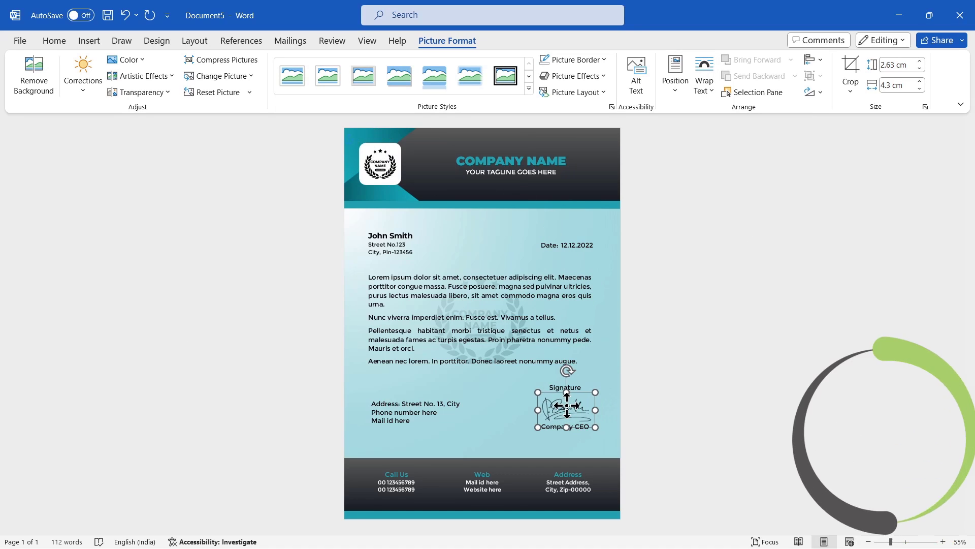
click(639, 416)
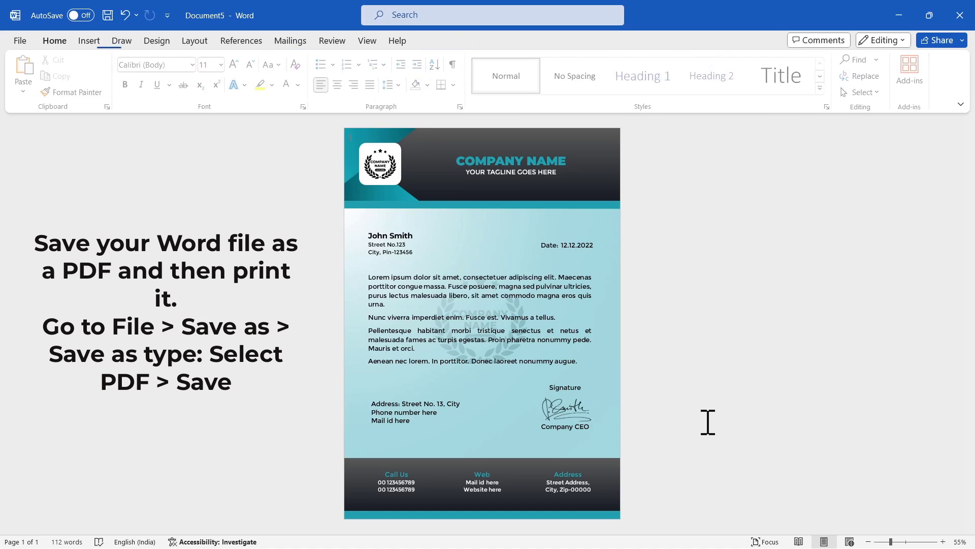
click(575, 405)
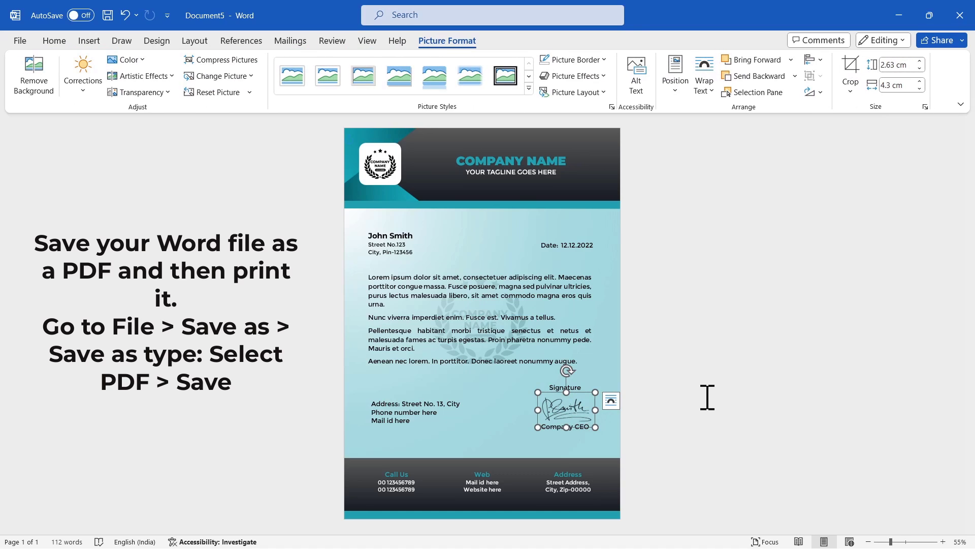
click(760, 389)
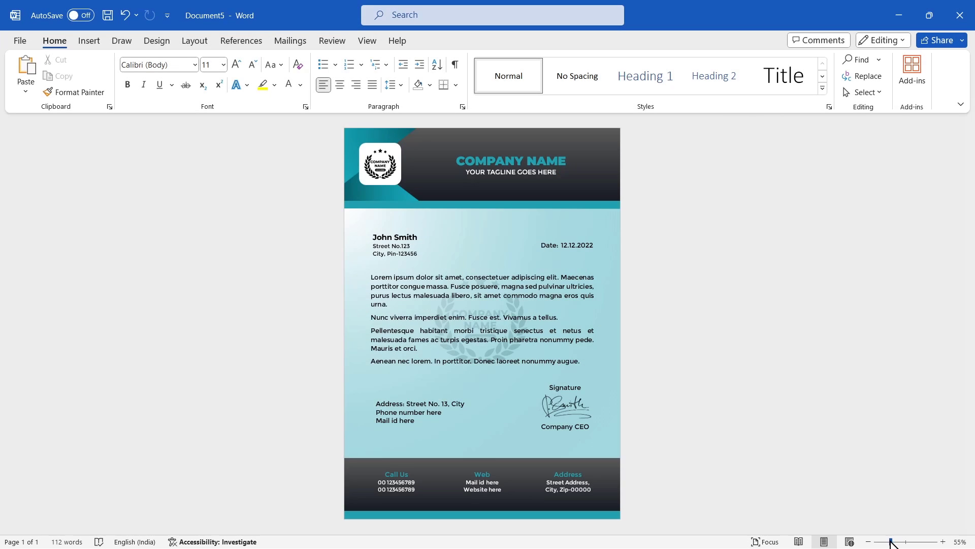
- Review the finished letterhead at 100% zoom from the header through the letter body to the footer
drag(891, 542, 905, 542)
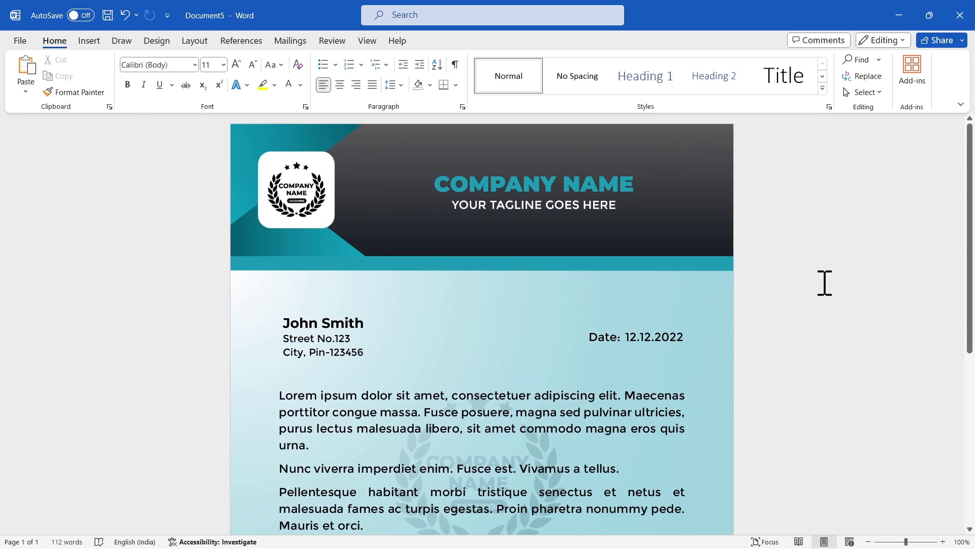
scroll(830, 299, down, 5)
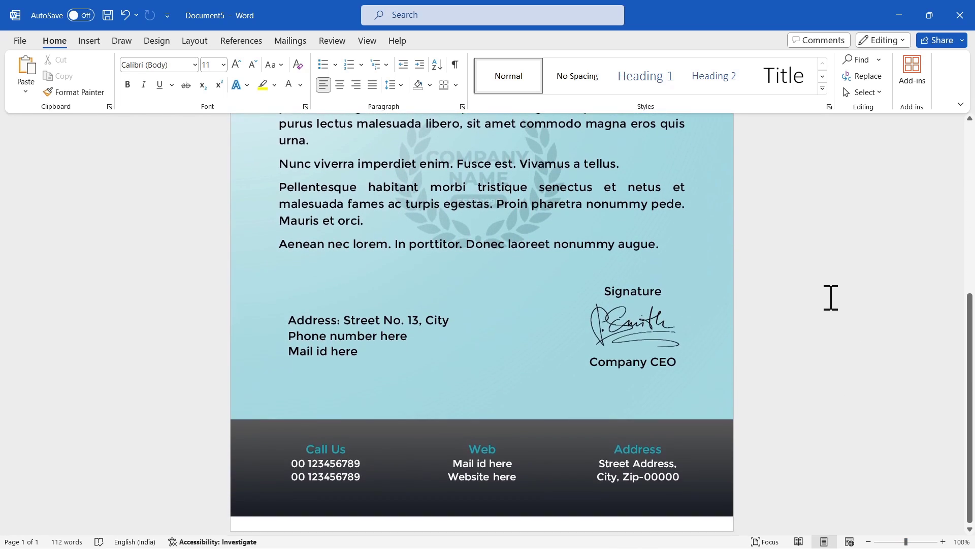
scroll(858, 414, up, 5)
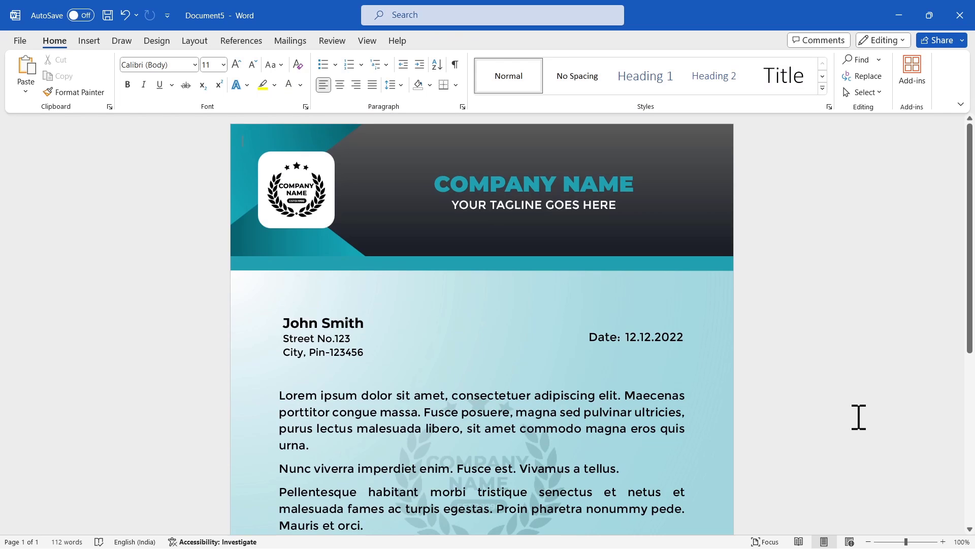
scroll(859, 416, down, 3)
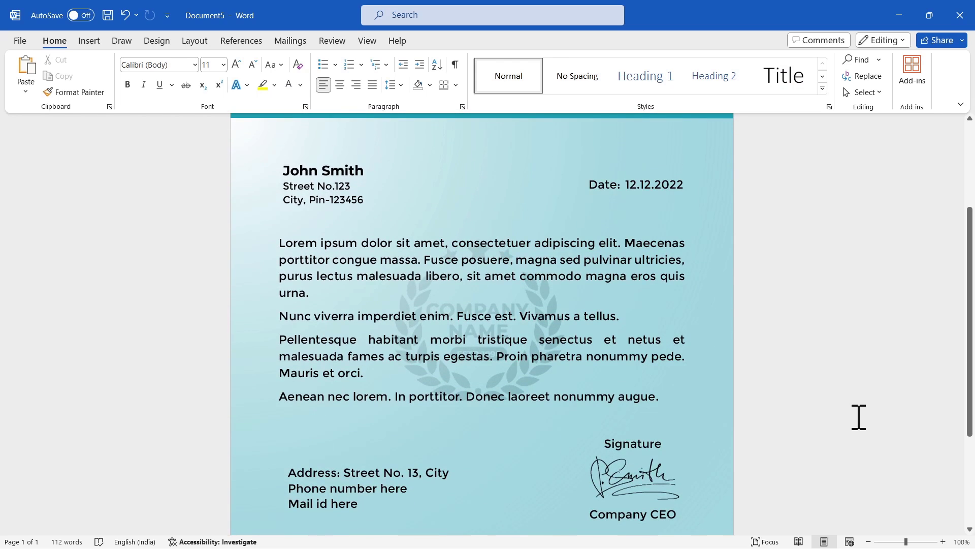
scroll(858, 416, down, 3)
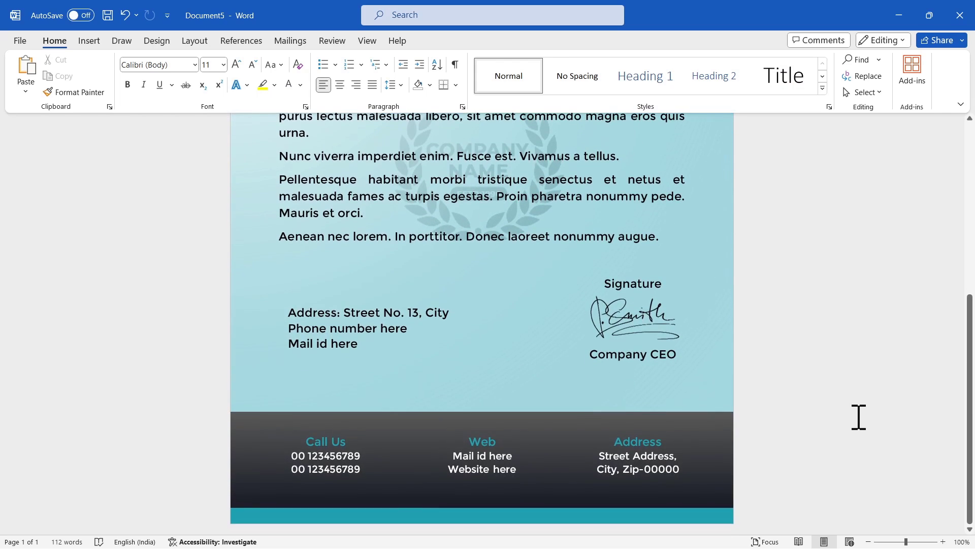
scroll(859, 416, up, 5)
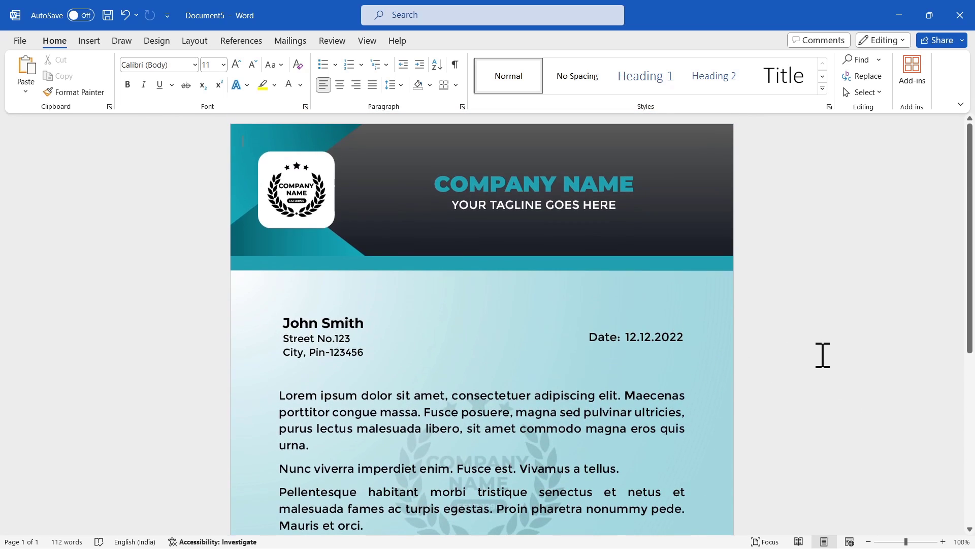
scroll(822, 354, down, 2)
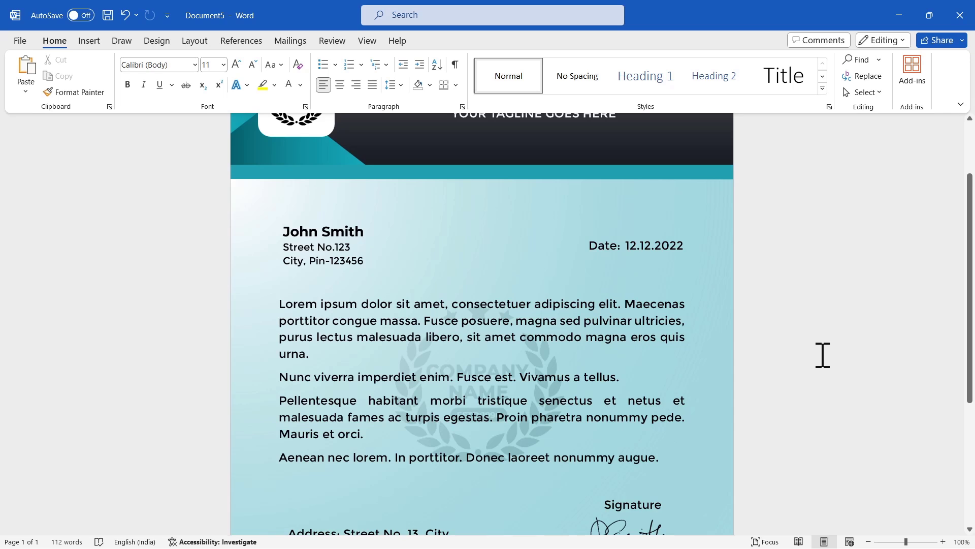
scroll(823, 354, down, 4)
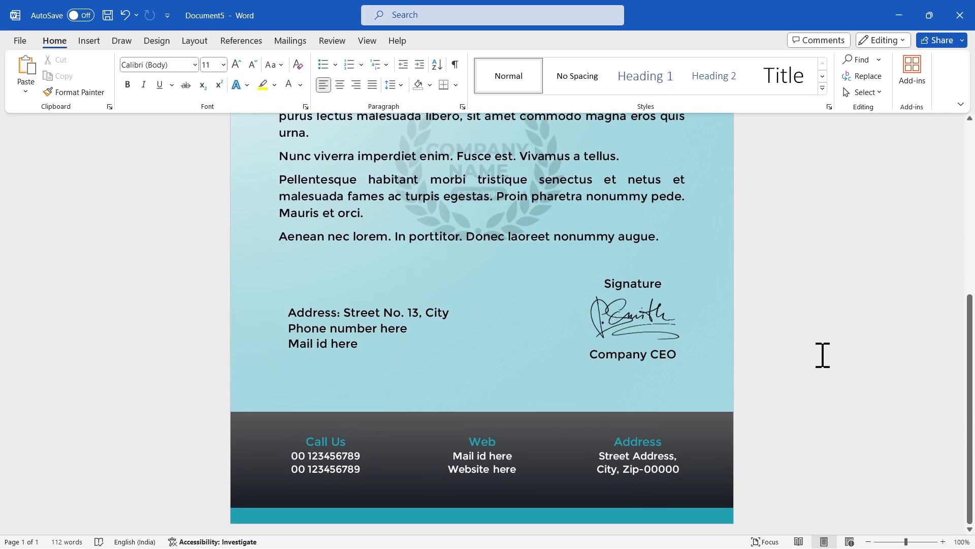